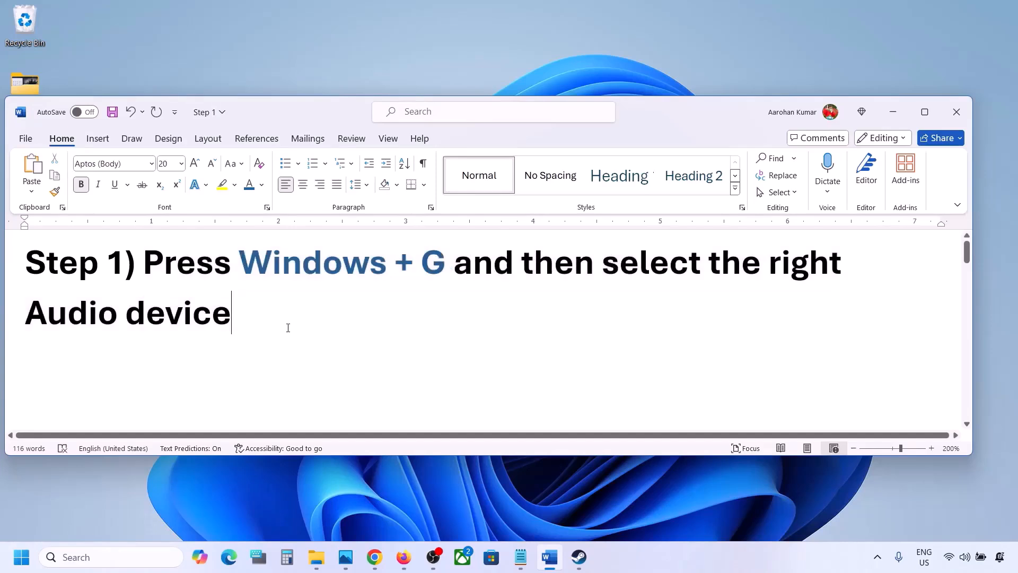
Step: Open the Game Bar audio widget and choose Speakers (Realtek(R) Audio) as the Windows default output
{"action": "key", "text": "super+g"}
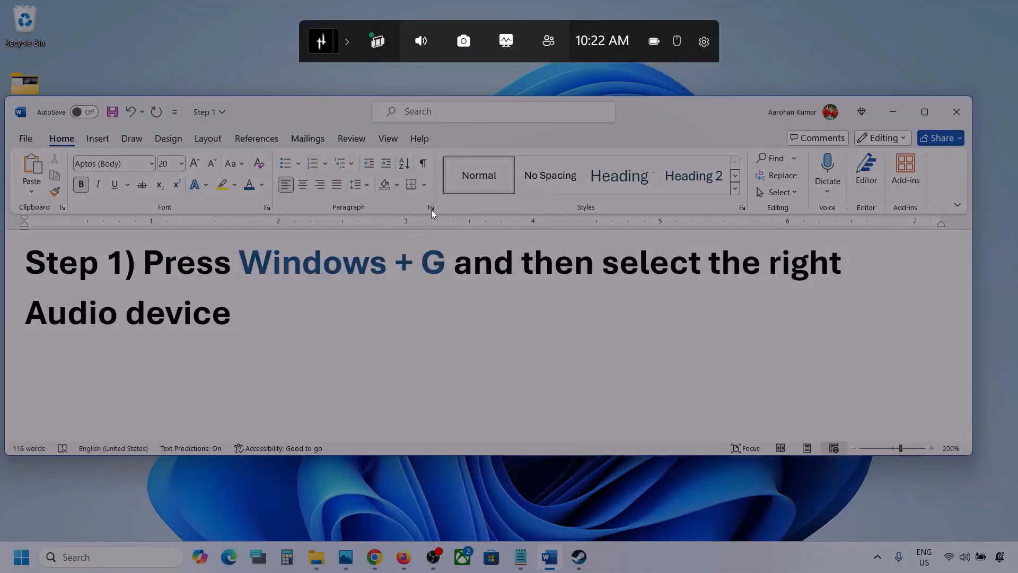
{"action": "left_click", "coordinate": [421, 42]}
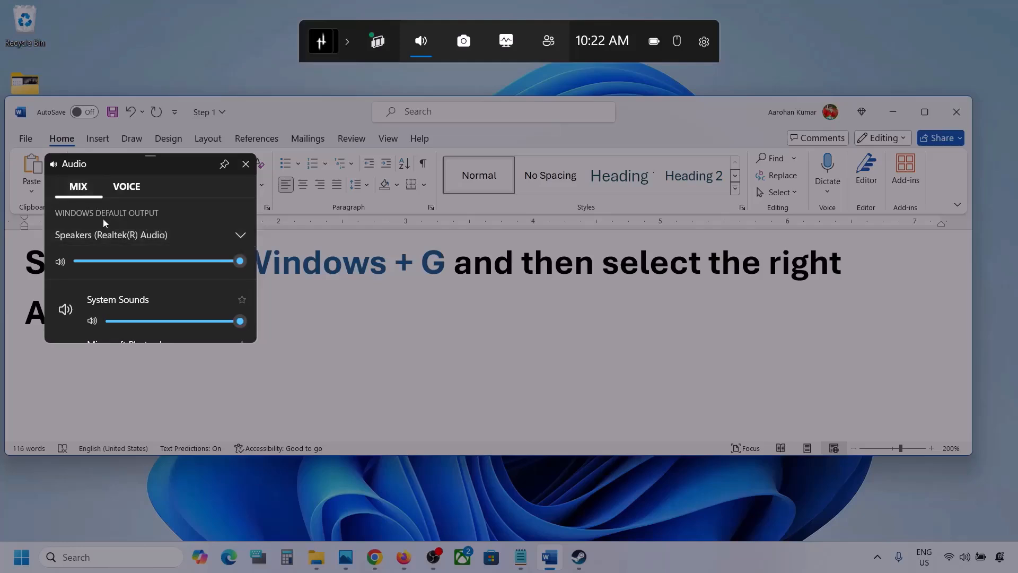
{"action": "left_click", "coordinate": [241, 236]}
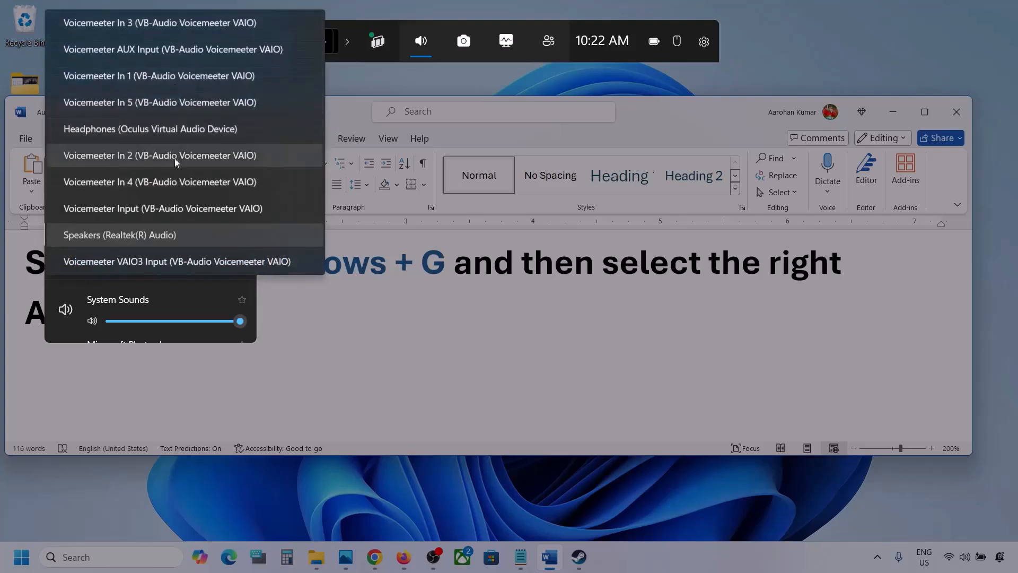
{"action": "left_click", "coordinate": [158, 236]}
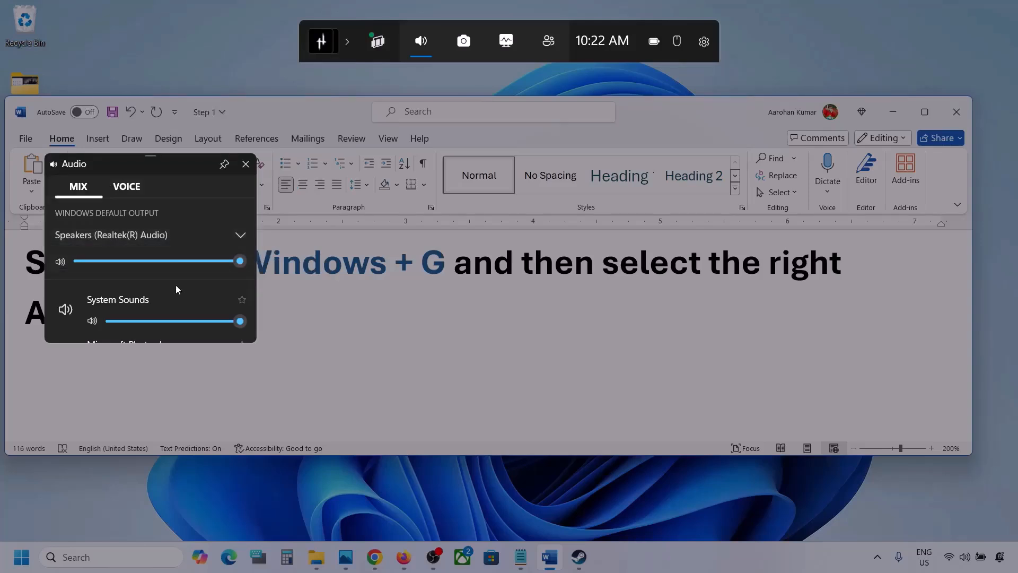
Step: Enlarge the Audio widget, review the app list in the mix, and keep the app volume sliders at maximum
{"action": "scroll", "coordinate": [176, 298], "scroll_direction": "down", "scroll_amount": 2}
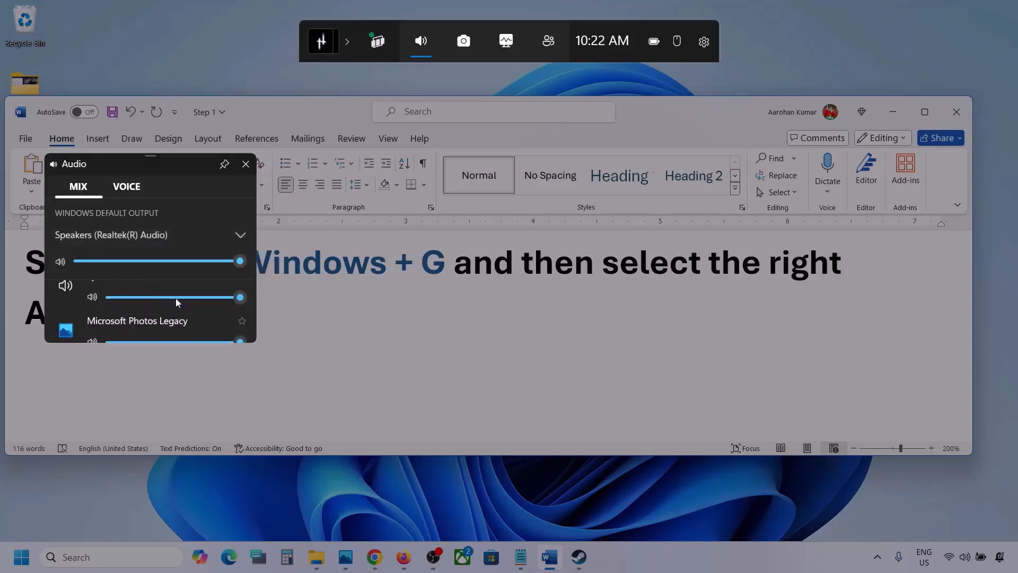
{"action": "left_click_drag", "start_coordinate": [166, 343], "coordinate": [170, 468]}
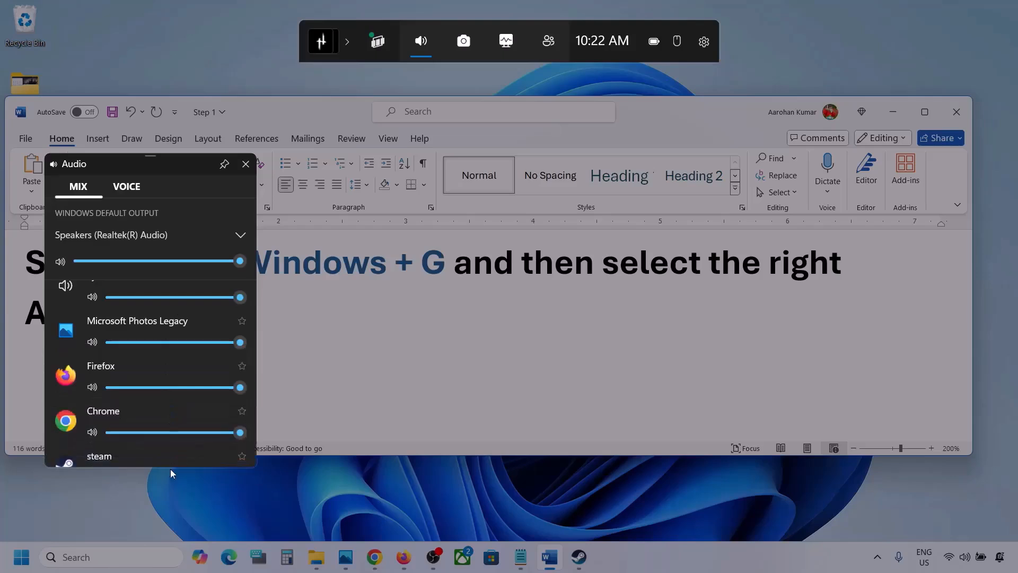
{"action": "scroll", "coordinate": [154, 367], "scroll_direction": "up", "scroll_amount": 1}
{"action": "scroll", "coordinate": [154, 366], "scroll_direction": "down", "scroll_amount": 2}
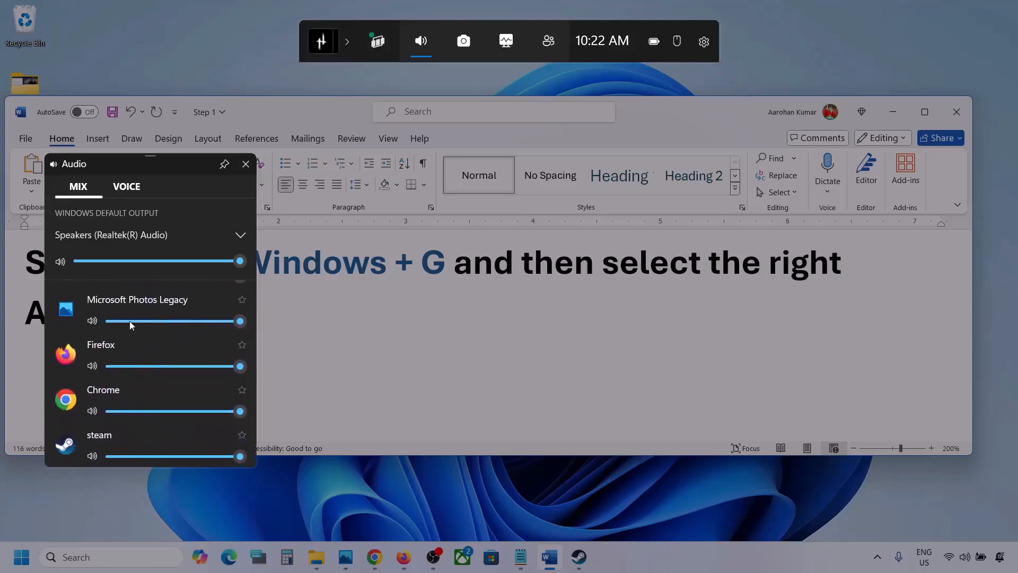
{"action": "scroll", "coordinate": [125, 378], "scroll_direction": "up", "scroll_amount": 1}
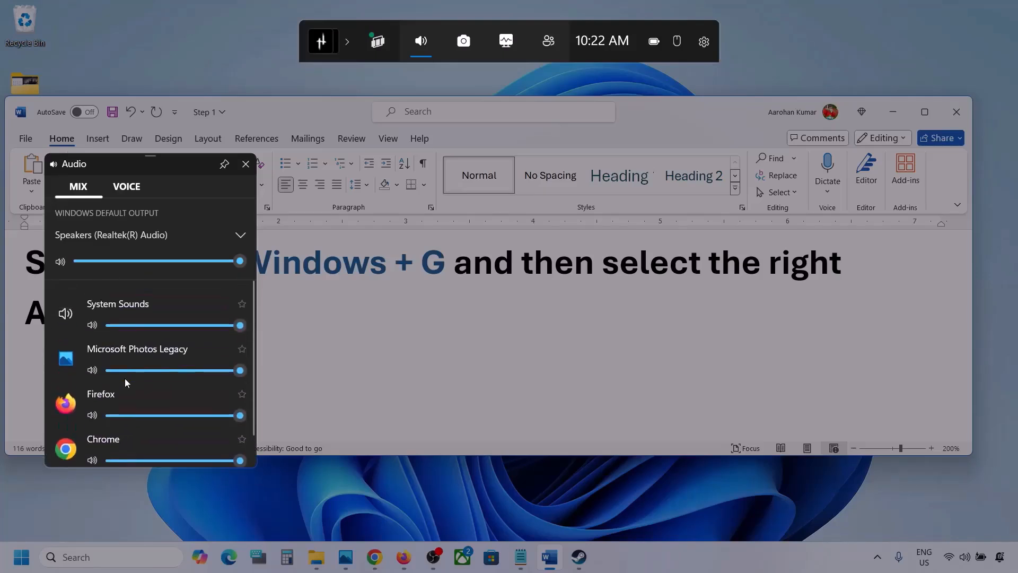
{"action": "mouse_move", "coordinate": [241, 369]}
{"action": "left_mouse_down"}
{"action": "mouse_move", "coordinate": [164, 371]}
{"action": "mouse_move", "coordinate": [237, 365]}
{"action": "left_mouse_up"}
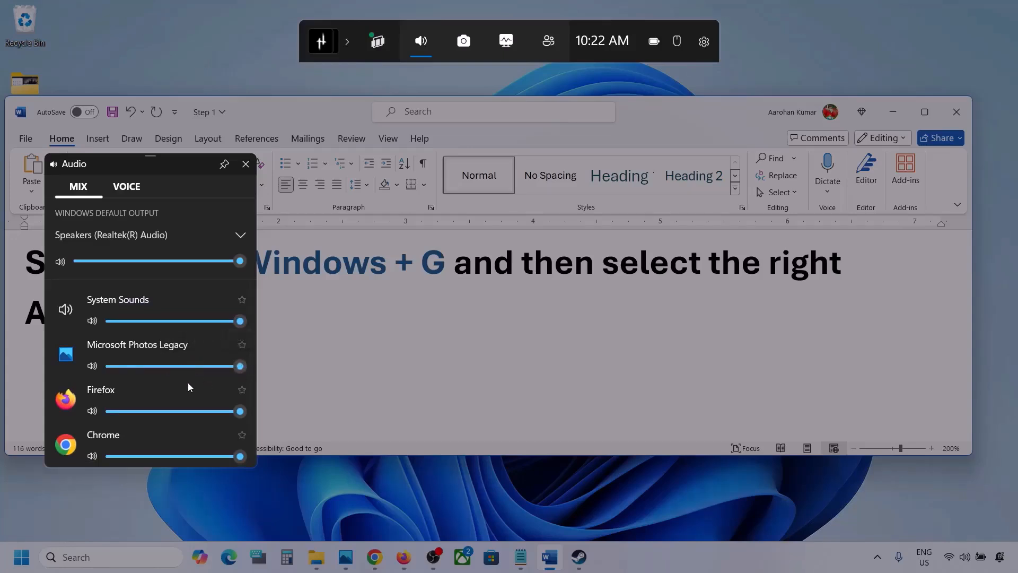
{"action": "scroll", "coordinate": [187, 382], "scroll_direction": "down", "scroll_amount": 1}
{"action": "mouse_move", "coordinate": [243, 366]}
{"action": "left_mouse_down"}
{"action": "mouse_move", "coordinate": [225, 367]}
{"action": "mouse_move", "coordinate": [258, 372]}
{"action": "left_mouse_up"}
{"action": "scroll", "coordinate": [150, 392], "scroll_direction": "down", "scroll_amount": 1}
{"action": "scroll", "coordinate": [150, 391], "scroll_direction": "up", "scroll_amount": 1}
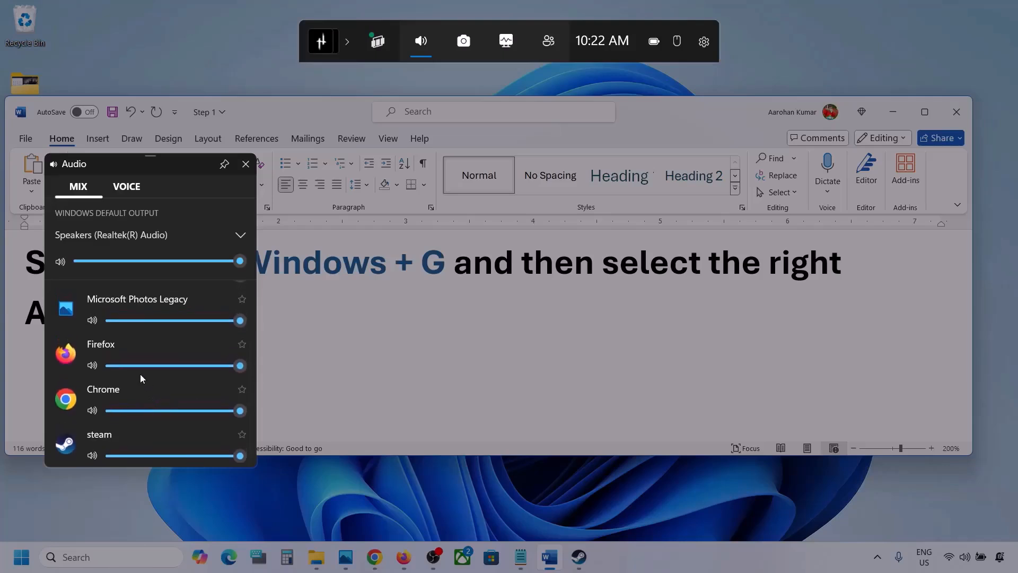
{"action": "scroll", "coordinate": [131, 420], "scroll_direction": "up", "scroll_amount": 1}
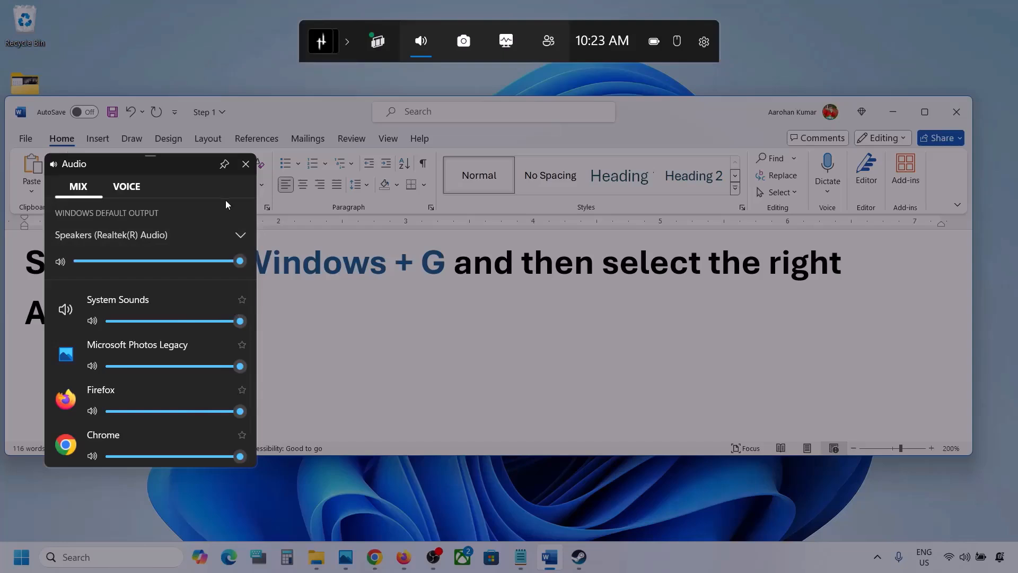
Step: In the voice settings, choose Microphone Array (Intel® Smart Sound Technology for Digital Microphones) as the Windows default input
{"action": "left_click", "coordinate": [125, 187]}
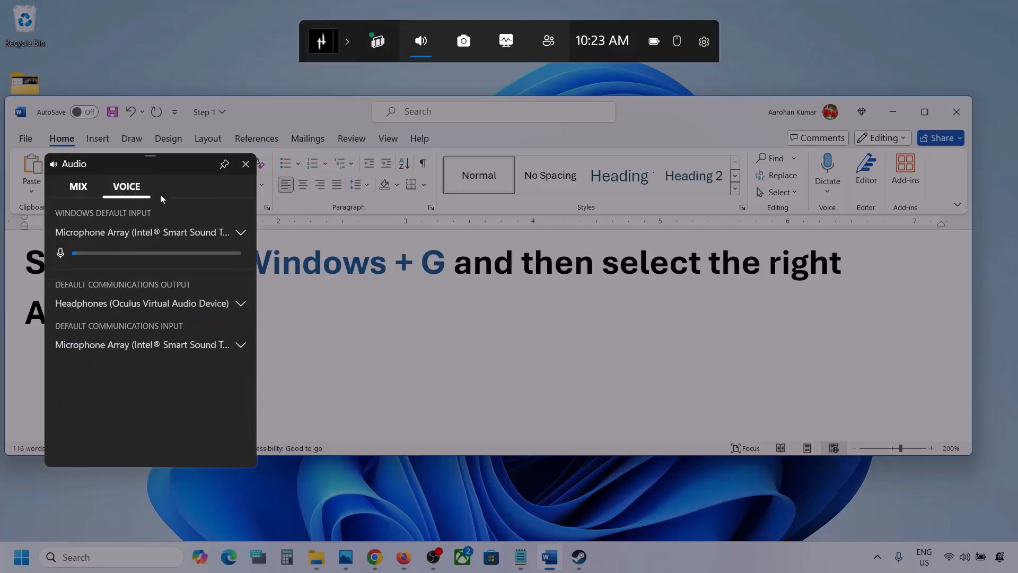
{"action": "left_click", "coordinate": [242, 232]}
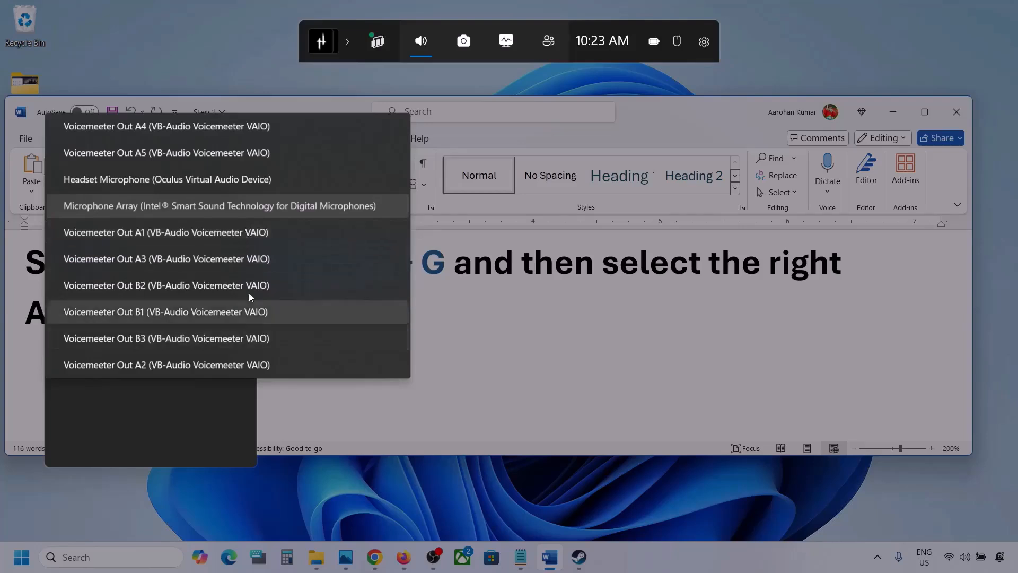
{"action": "left_click", "coordinate": [240, 207]}
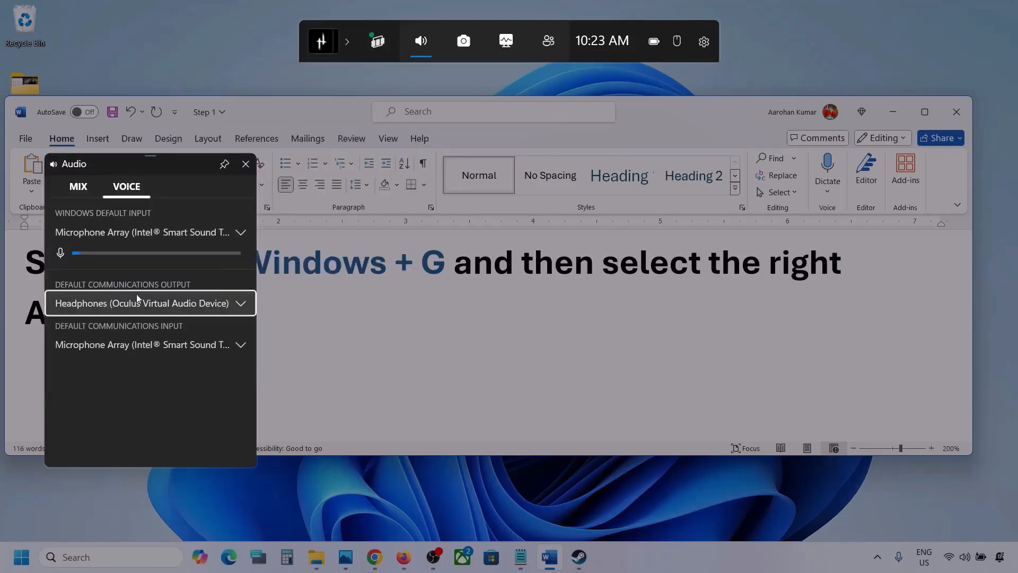
Step: Set default communications output to Speakers (Realtek(R) Audio) and communications input to Microphone Array (Intel® Smart Sound Technology for Digital Microphones), and close Game Bar
{"action": "left_click", "coordinate": [241, 305]}
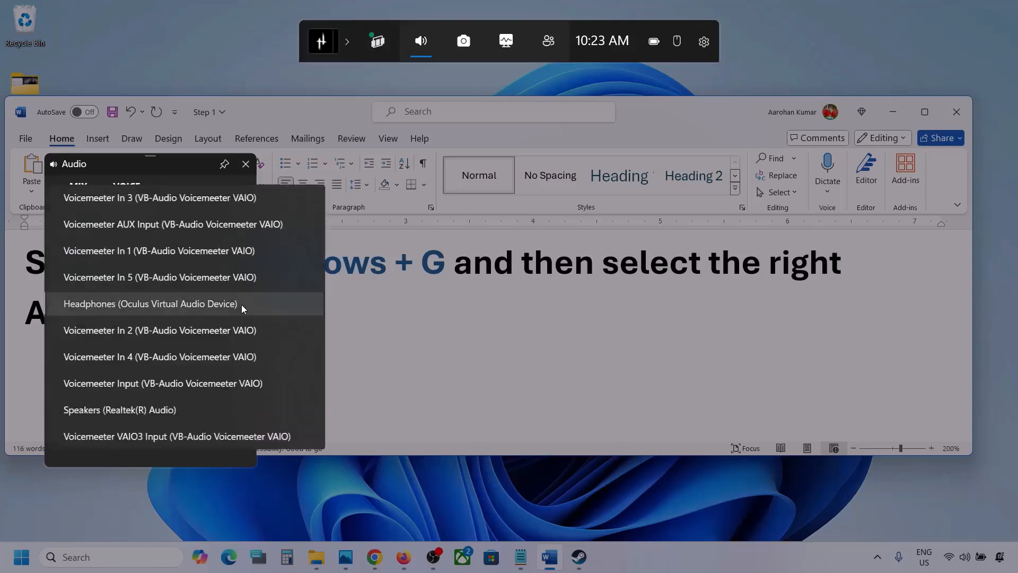
{"action": "left_click", "coordinate": [161, 409]}
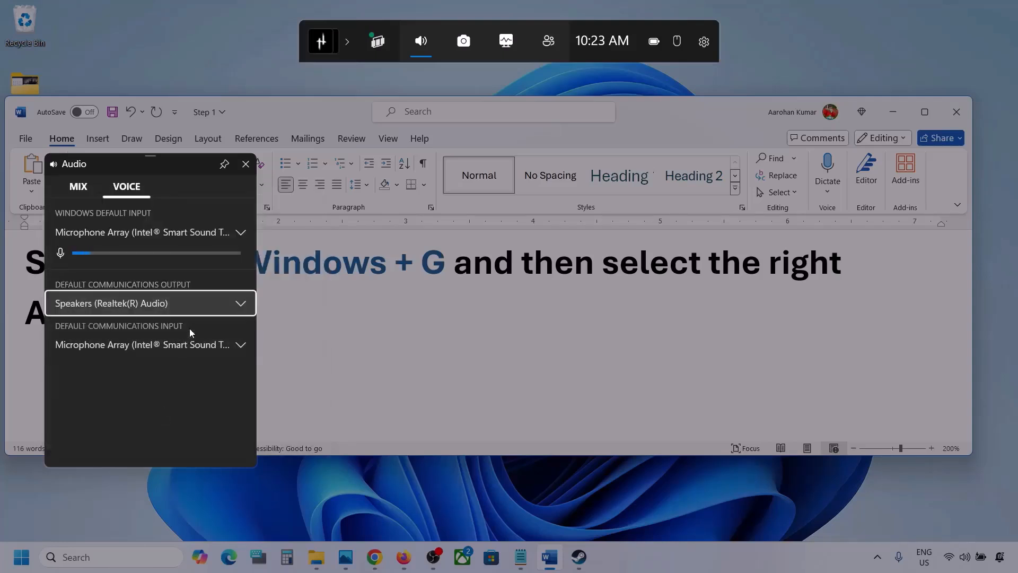
{"action": "left_click", "coordinate": [238, 345]}
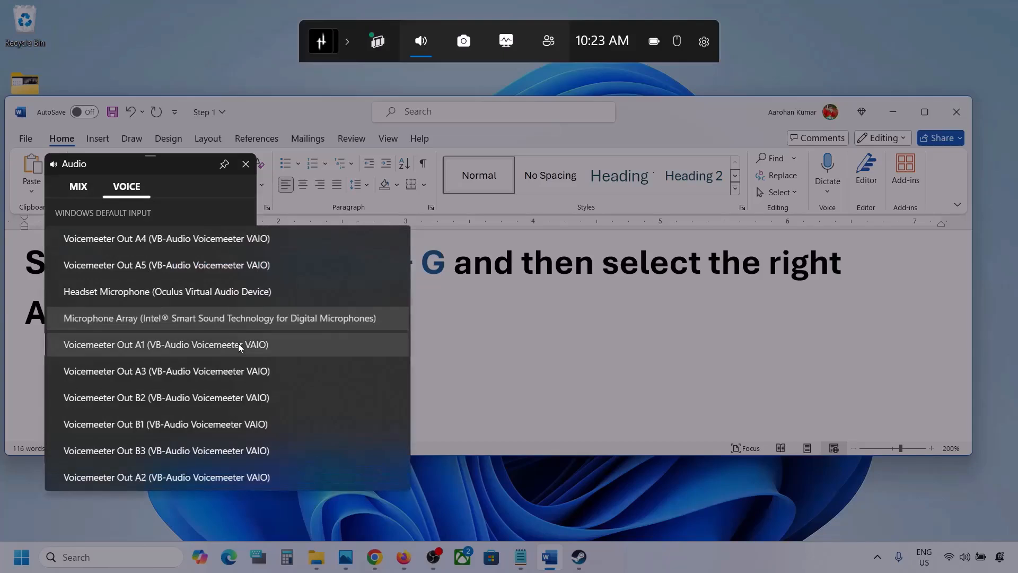
{"action": "left_click", "coordinate": [276, 316]}
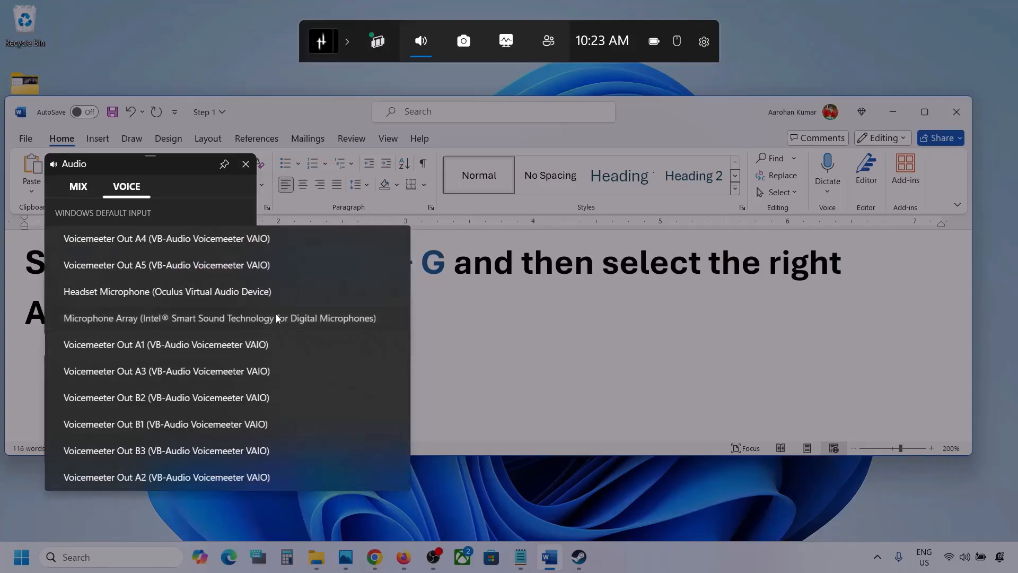
{"action": "left_click", "coordinate": [246, 164]}
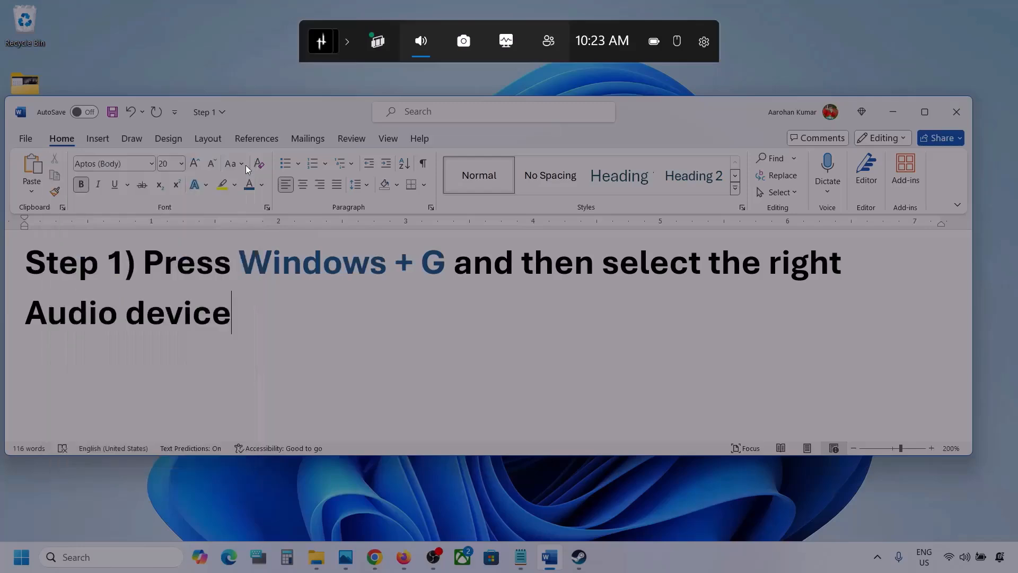
{"action": "left_click", "coordinate": [552, 74]}
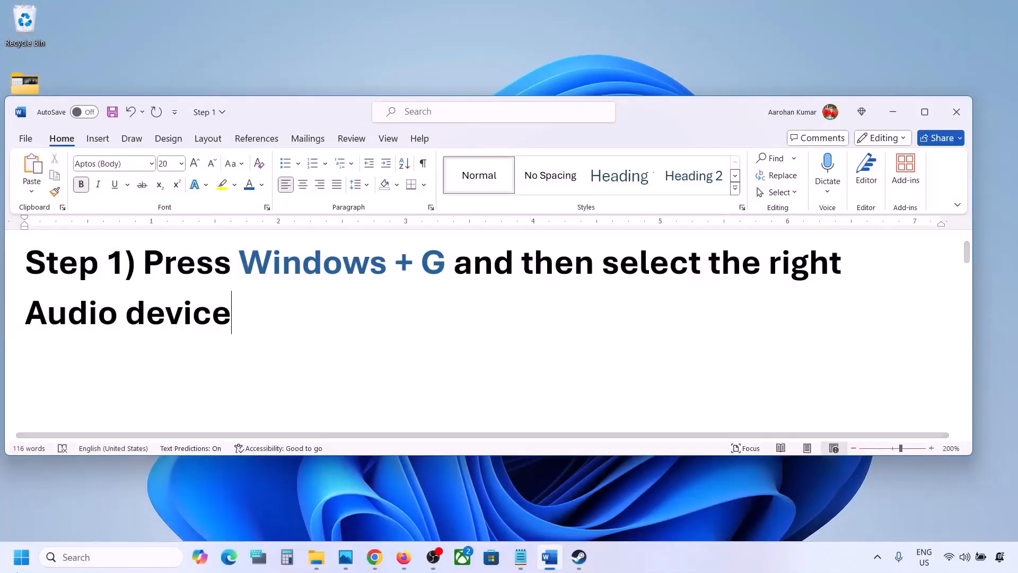
Step: Highlight "Make sure volume is not mute" under Step 2 in the Word document and minimize the document
{"action": "left_click", "coordinate": [1, 567]}
{"action": "left_click", "coordinate": [477, 415]}
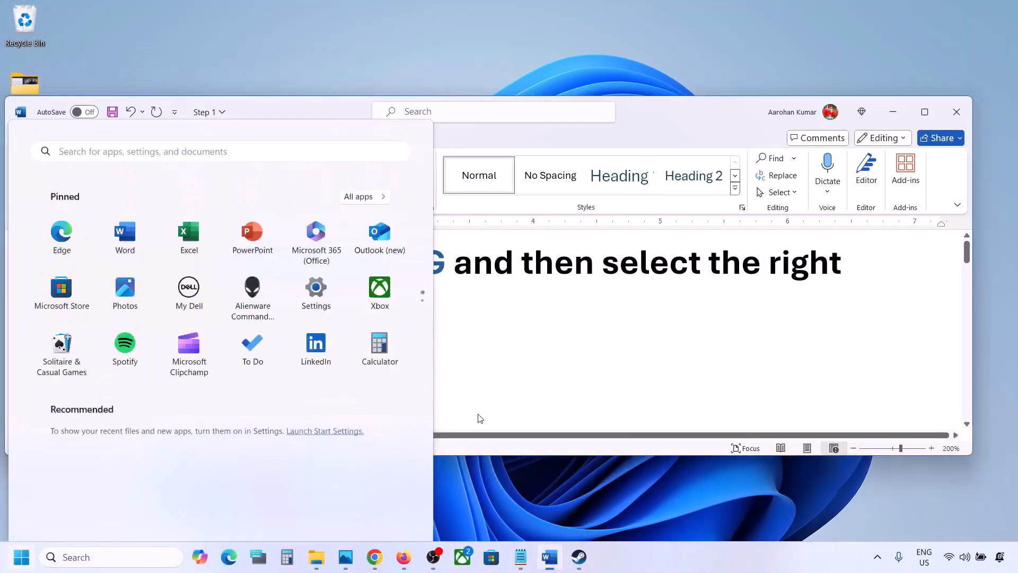
{"action": "scroll", "coordinate": [478, 413], "scroll_direction": "down", "scroll_amount": 5}
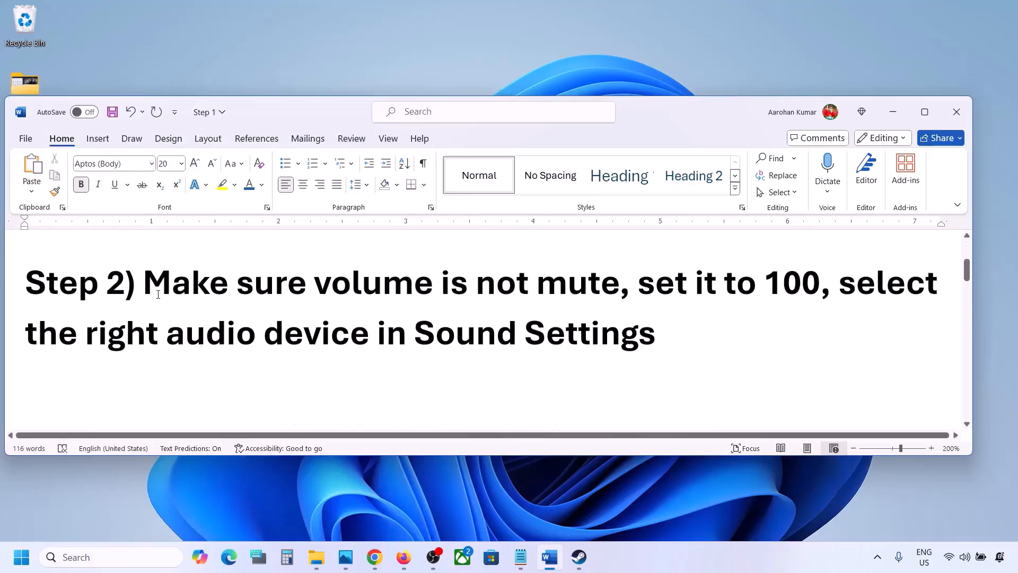
{"action": "left_click_drag", "start_coordinate": [158, 294], "coordinate": [620, 289]}
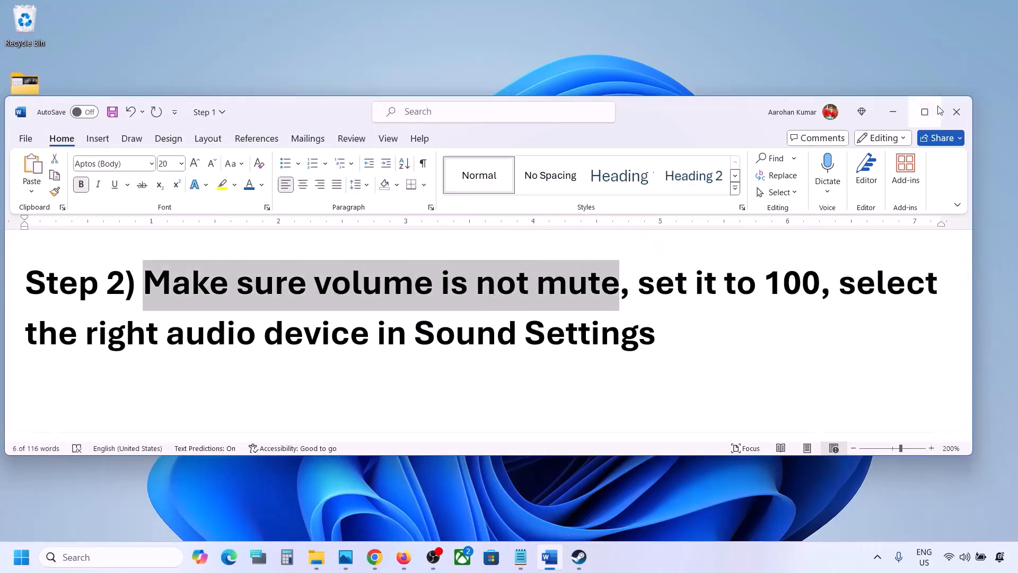
{"action": "left_click", "coordinate": [893, 111]}
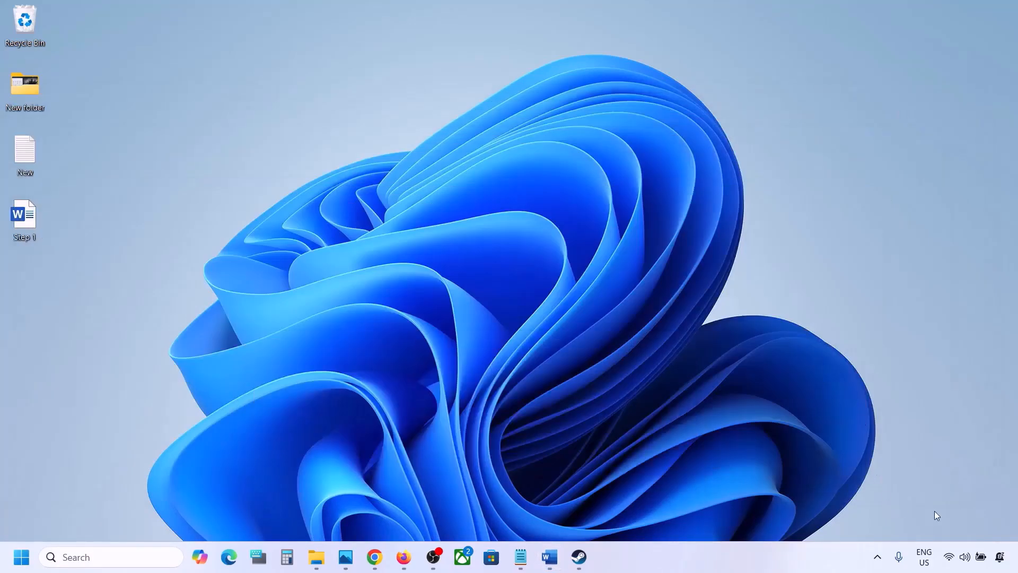
Step: Open the Windows volume mixer, review the app volumes, set Steam to 100, and close Settings
{"action": "right_click", "coordinate": [966, 558]}
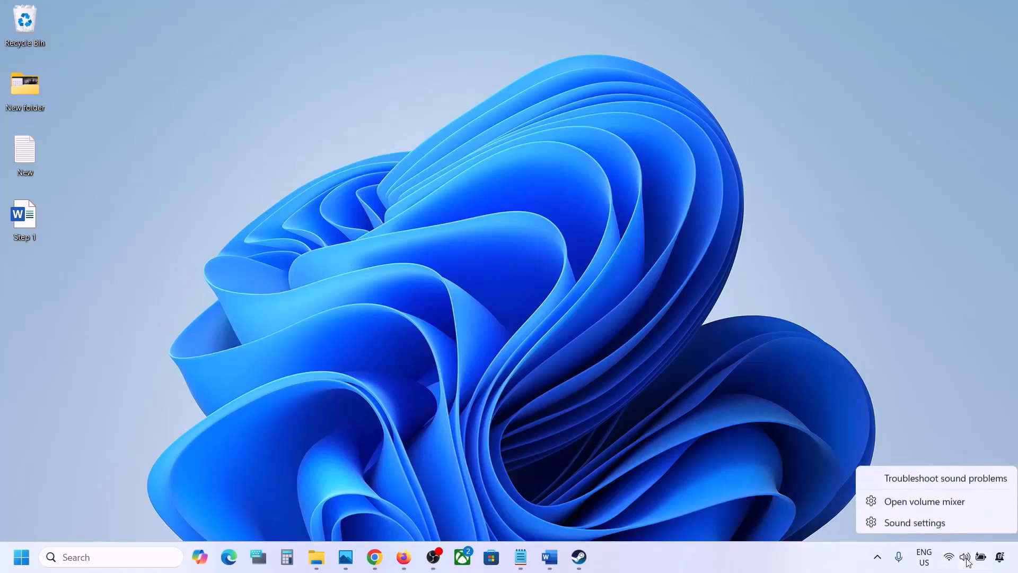
{"action": "left_click", "coordinate": [935, 502]}
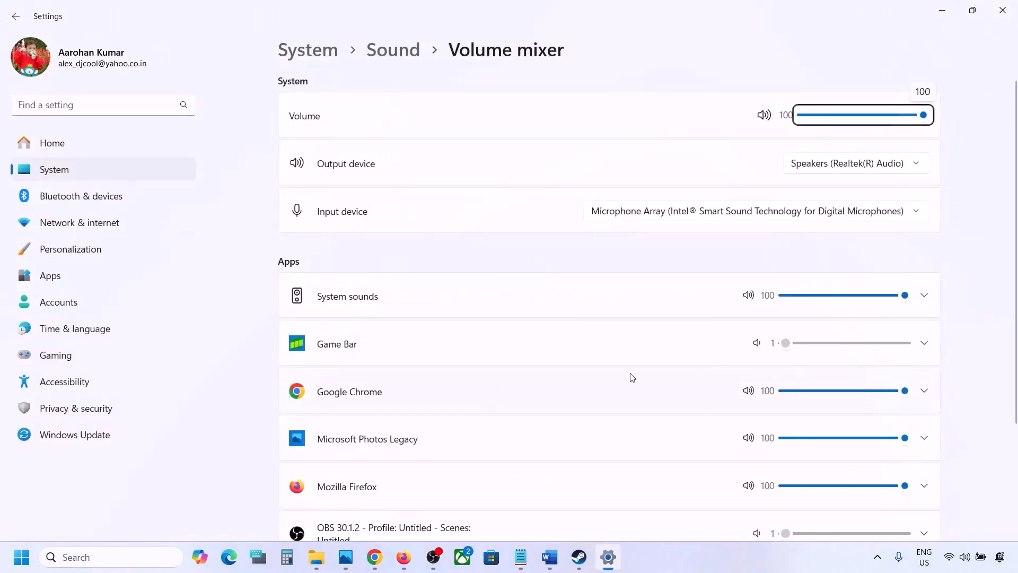
{"action": "scroll", "coordinate": [632, 376], "scroll_direction": "down", "scroll_amount": 2}
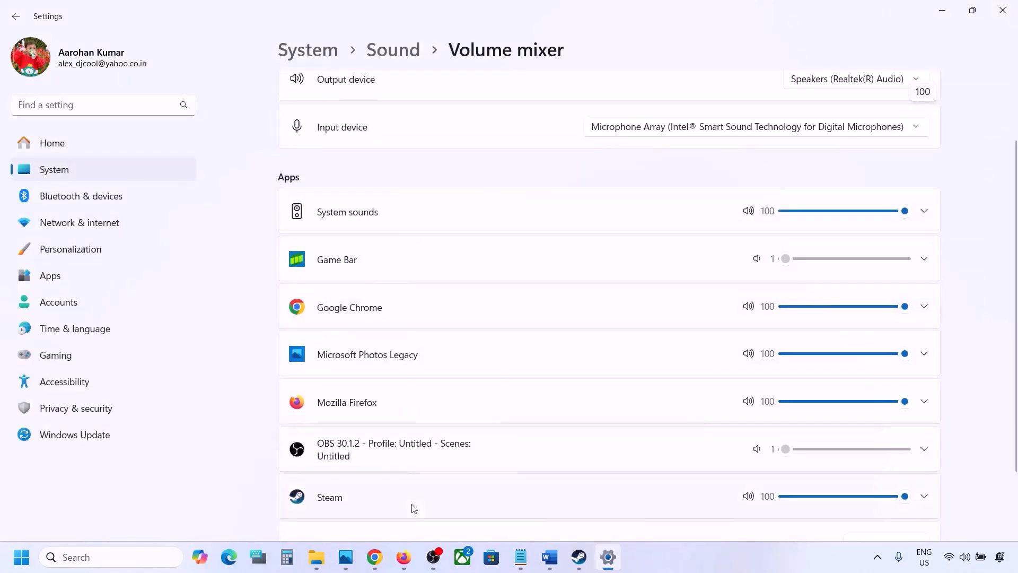
{"action": "scroll", "coordinate": [585, 455], "scroll_direction": "down", "scroll_amount": 1}
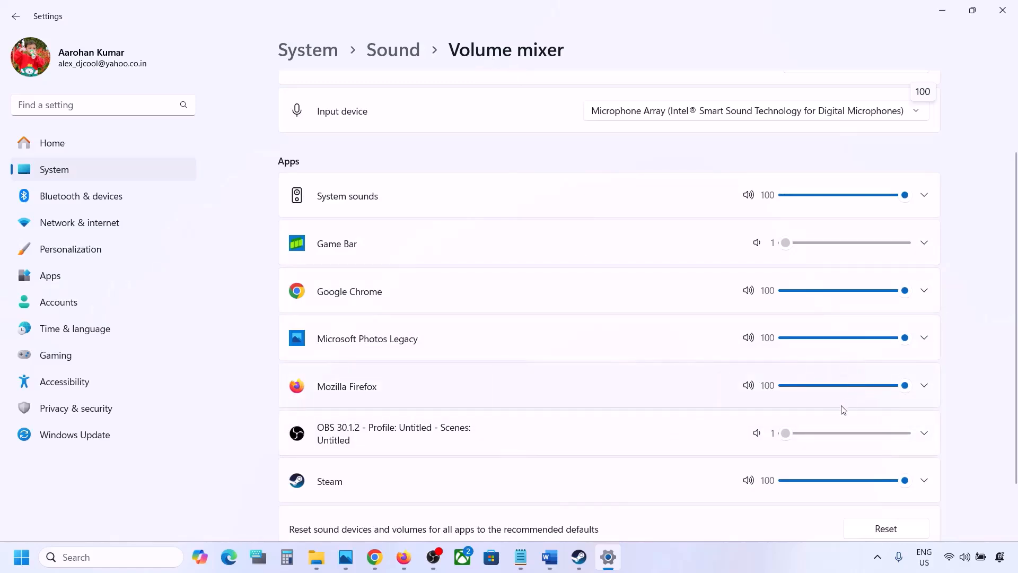
{"action": "mouse_move", "coordinate": [904, 485]}
{"action": "mouse_move", "coordinate": [905, 485]}
{"action": "left_mouse_down"}
{"action": "mouse_move", "coordinate": [784, 485]}
{"action": "mouse_move", "coordinate": [906, 482]}
{"action": "left_mouse_up"}
{"action": "left_click", "coordinate": [1002, 10]}
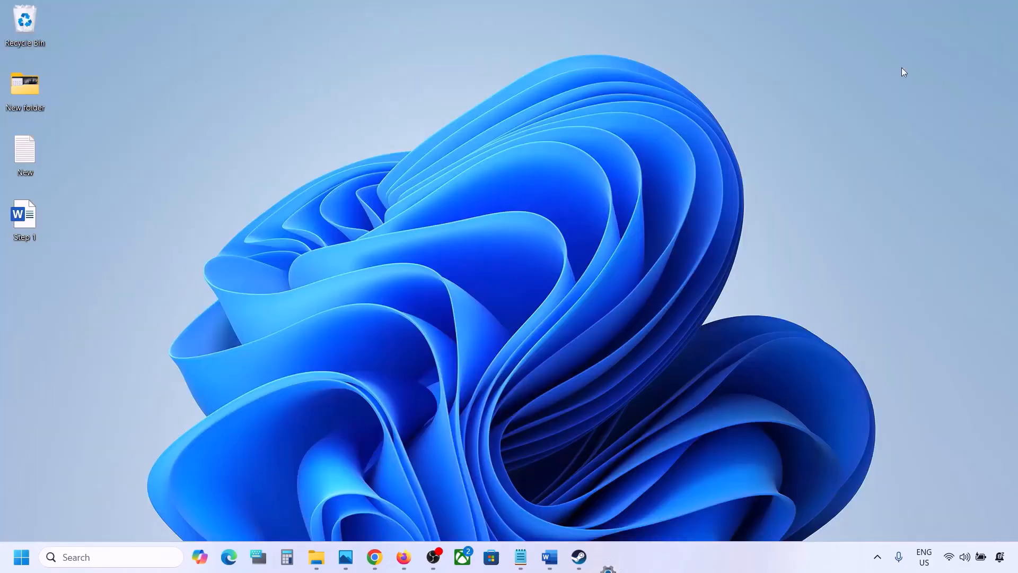
Step: Highlight "right audio device in Sound Settings" in the Word document and select Speakers (Realtek(R) Audio) as output in Windows Sound settings
{"action": "left_click", "coordinate": [543, 563]}
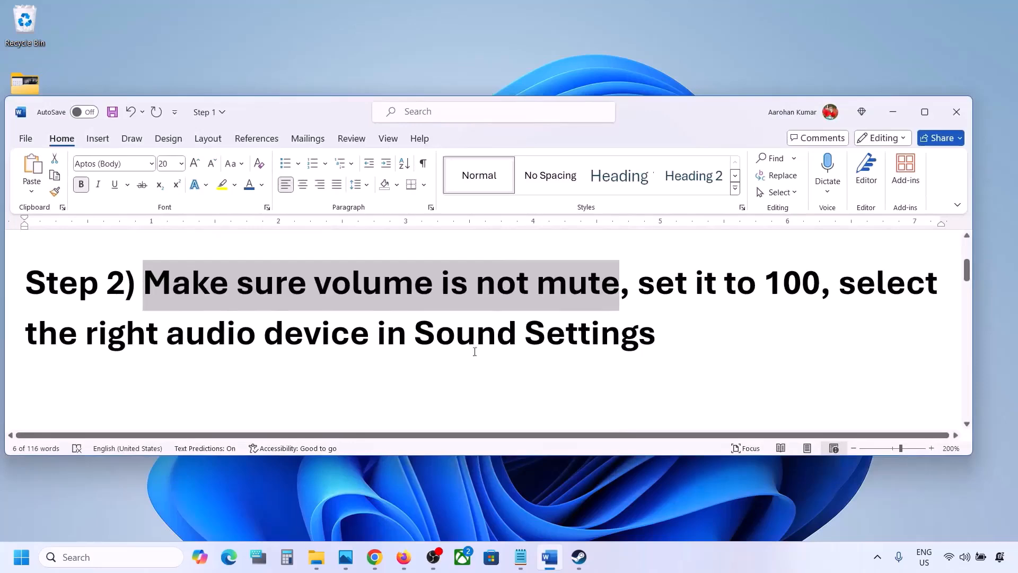
{"action": "left_click_drag", "start_coordinate": [84, 344], "coordinate": [657, 345]}
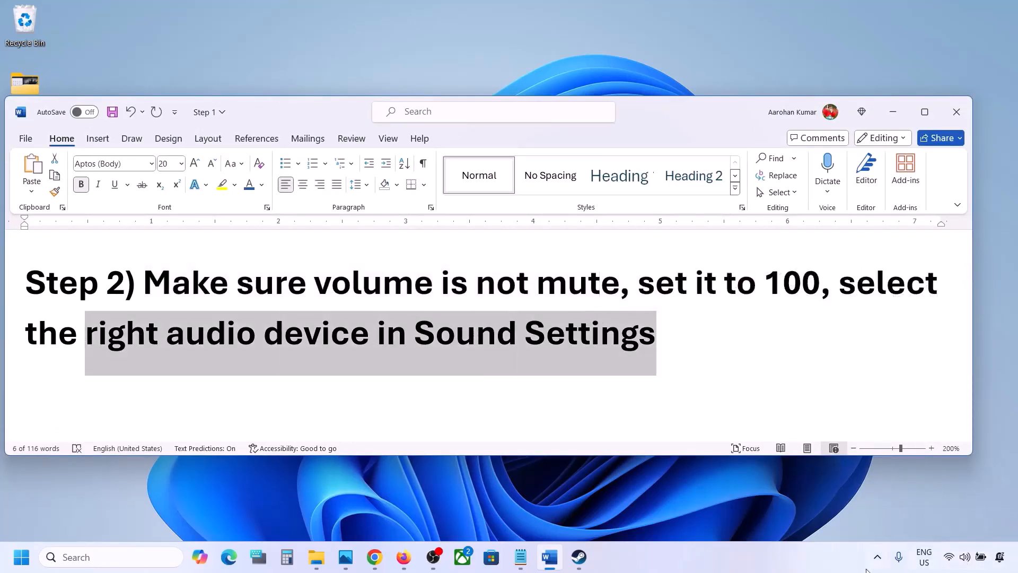
{"action": "left_click", "coordinate": [965, 558]}
{"action": "right_click", "coordinate": [964, 561]}
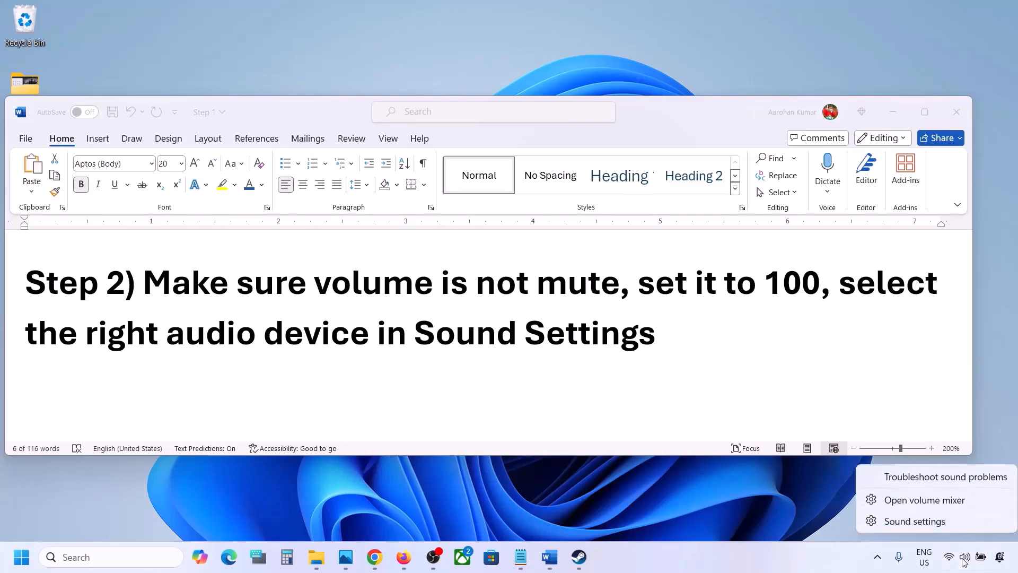
{"action": "left_click", "coordinate": [936, 523]}
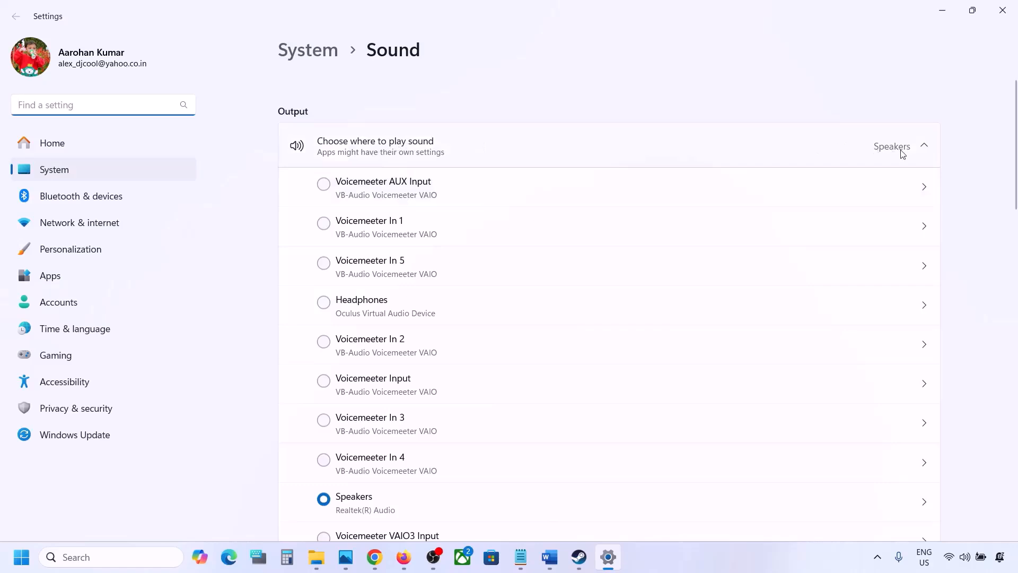
{"action": "scroll", "coordinate": [454, 377], "scroll_direction": "down", "scroll_amount": 2}
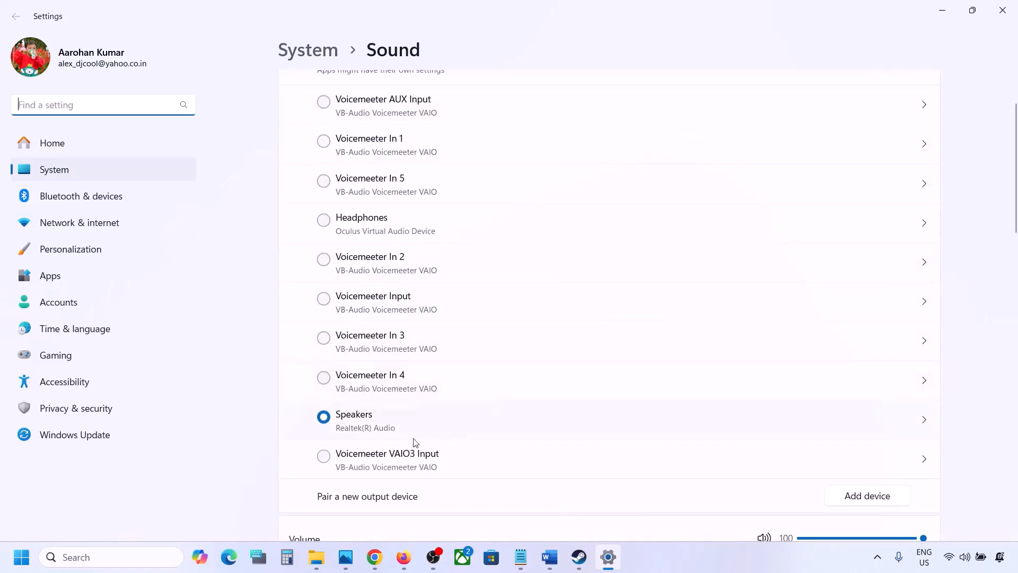
{"action": "left_click", "coordinate": [372, 423]}
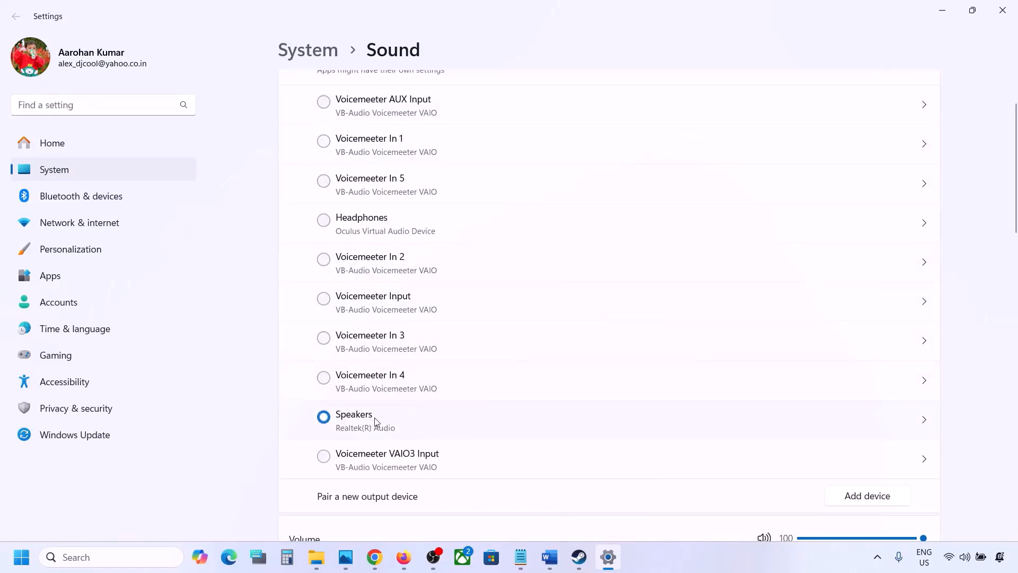
Step: Review the output volume, the selected input device and the input volume in Windows Sound settings, and close Settings
{"action": "scroll", "coordinate": [388, 425], "scroll_direction": "down", "scroll_amount": 5}
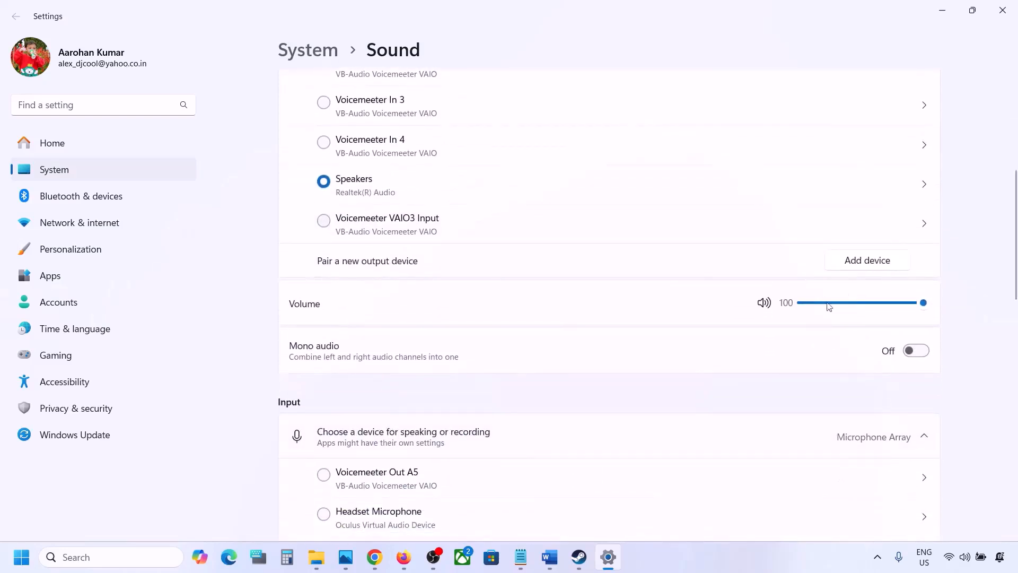
{"action": "scroll", "coordinate": [675, 381], "scroll_direction": "down", "scroll_amount": 5}
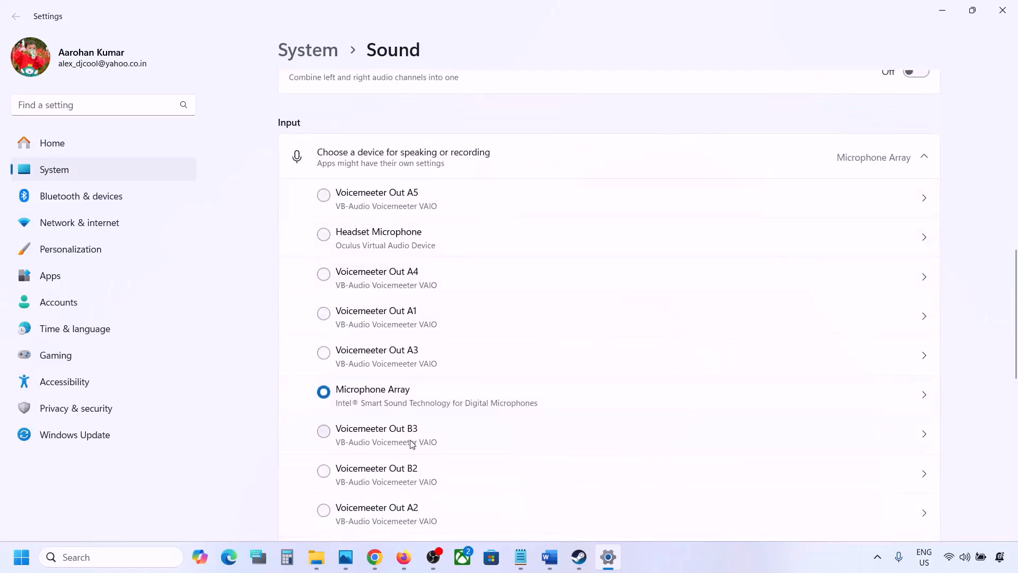
{"action": "scroll", "coordinate": [413, 444], "scroll_direction": "down", "scroll_amount": 1}
{"action": "scroll", "coordinate": [518, 384], "scroll_direction": "down", "scroll_amount": 1}
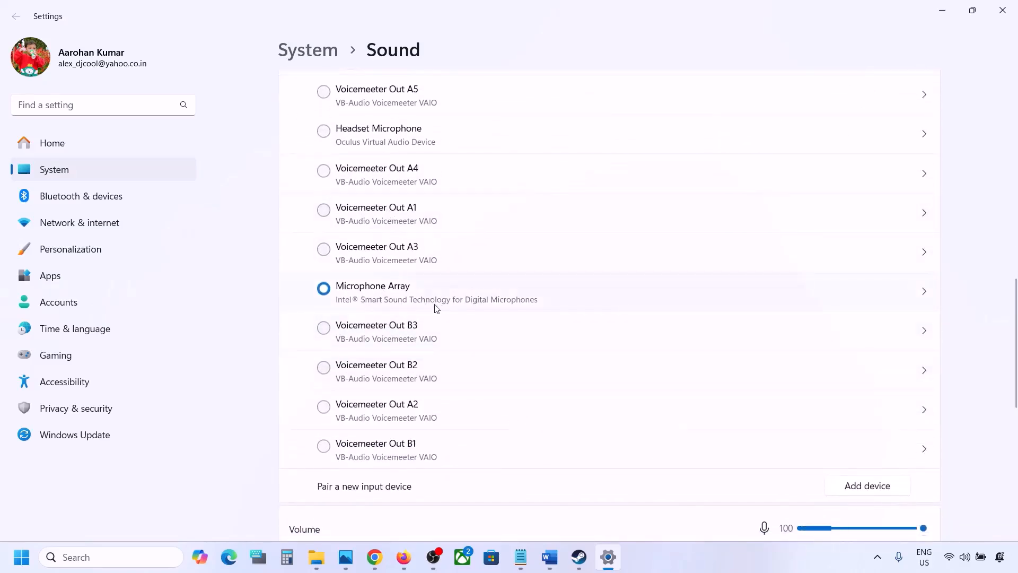
{"action": "scroll", "coordinate": [453, 305], "scroll_direction": "down", "scroll_amount": 1}
{"action": "scroll", "coordinate": [453, 305], "scroll_direction": "down", "scroll_amount": 2}
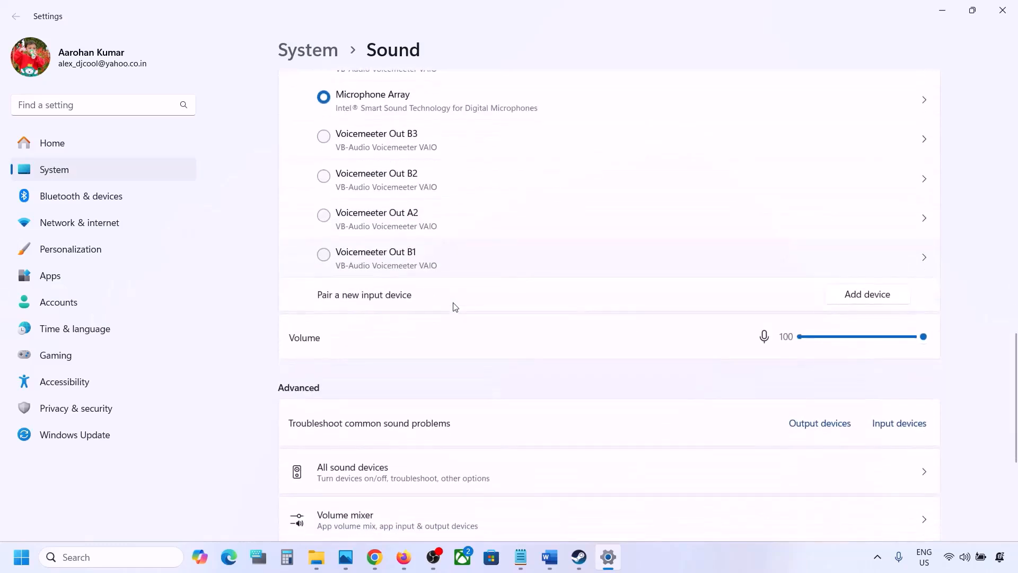
{"action": "scroll", "coordinate": [449, 255], "scroll_direction": "up", "scroll_amount": 2}
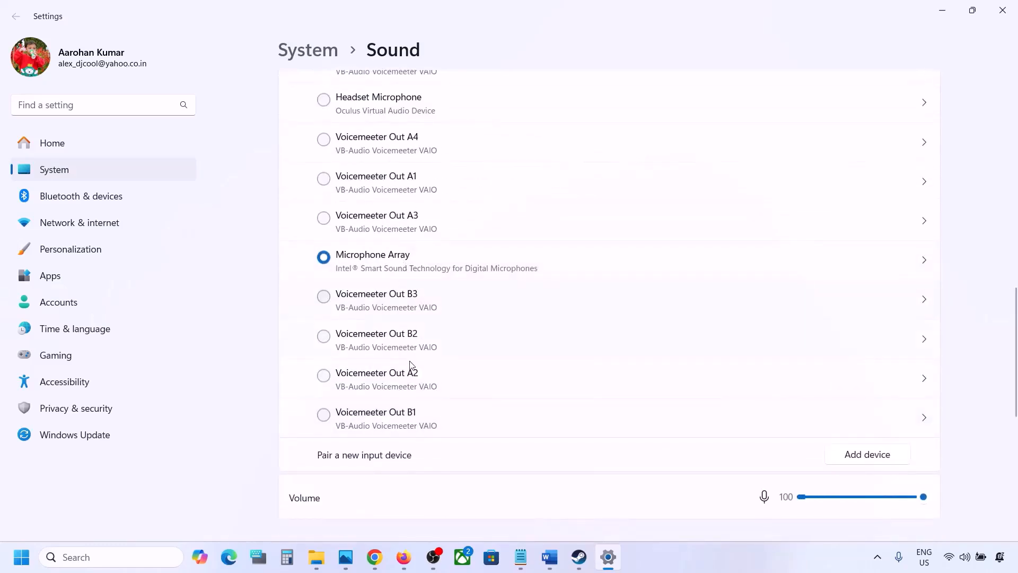
{"action": "scroll", "coordinate": [410, 365], "scroll_direction": "down", "scroll_amount": 3}
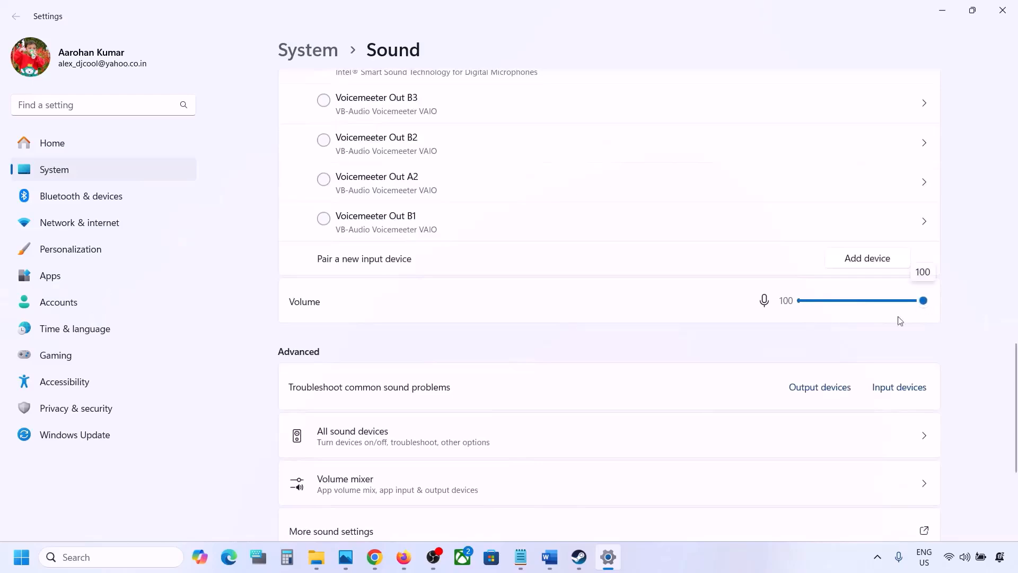
{"action": "scroll", "coordinate": [673, 362], "scroll_direction": "down", "scroll_amount": 1}
{"action": "scroll", "coordinate": [711, 314], "scroll_direction": "down", "scroll_amount": 2}
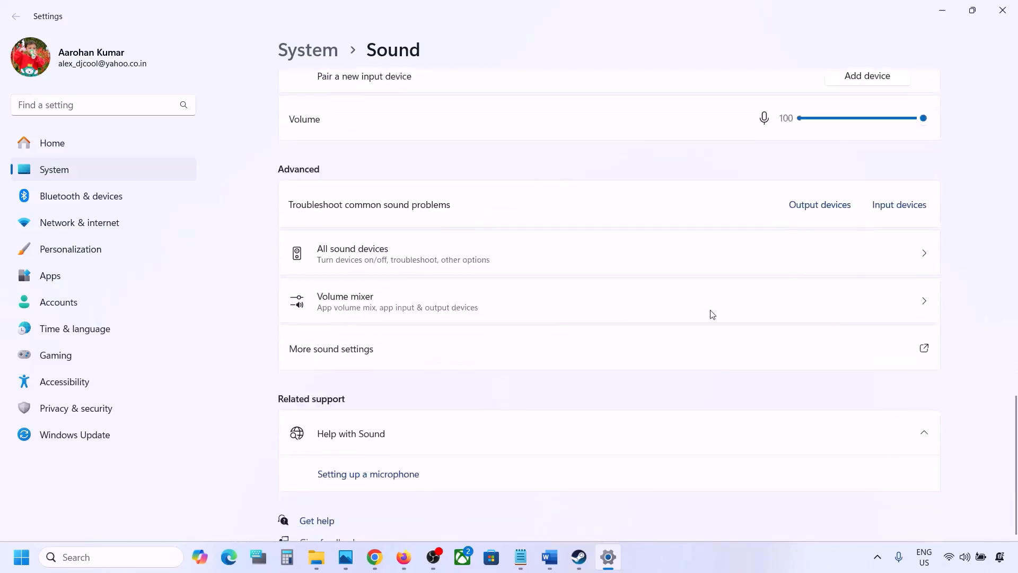
{"action": "left_click", "coordinate": [1014, 9]}
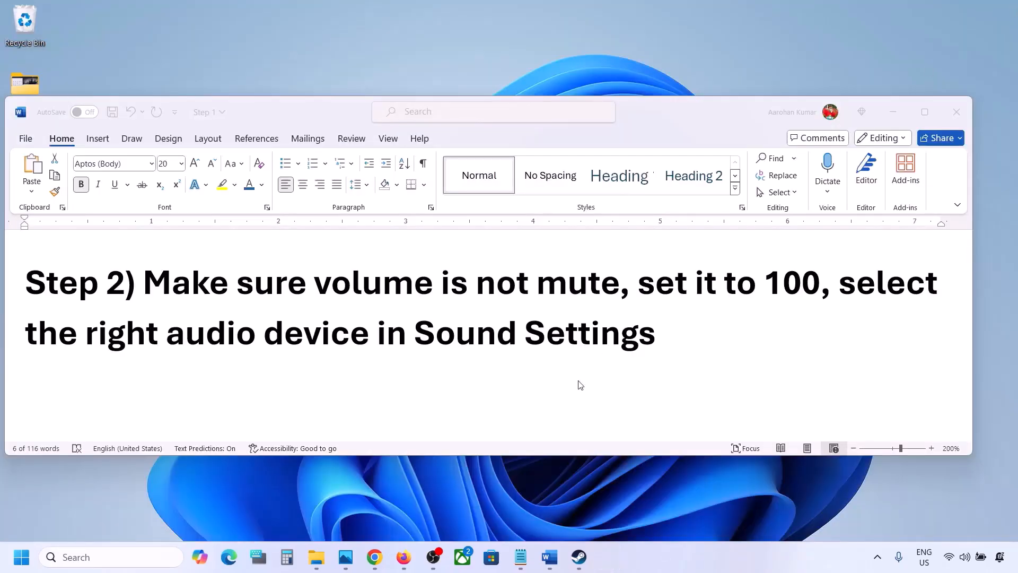
Step: Highlight "Restart the game, Restart PC" under Step 3 and "Set Sound Sample rate to 48/44k" under Step 4 in the Word document
{"action": "scroll", "coordinate": [472, 369], "scroll_direction": "down", "scroll_amount": 3}
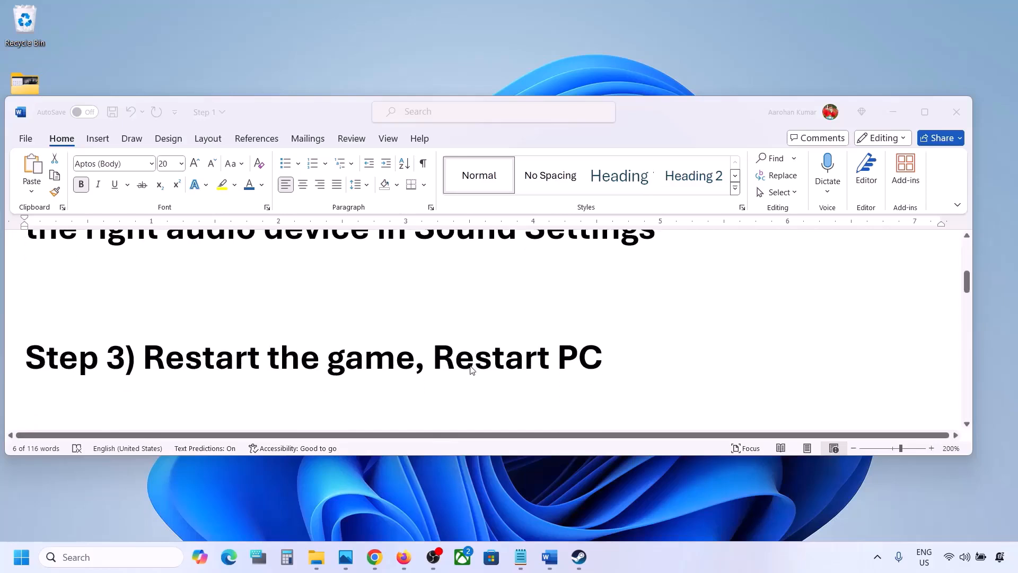
{"action": "double_click", "coordinate": [205, 360]}
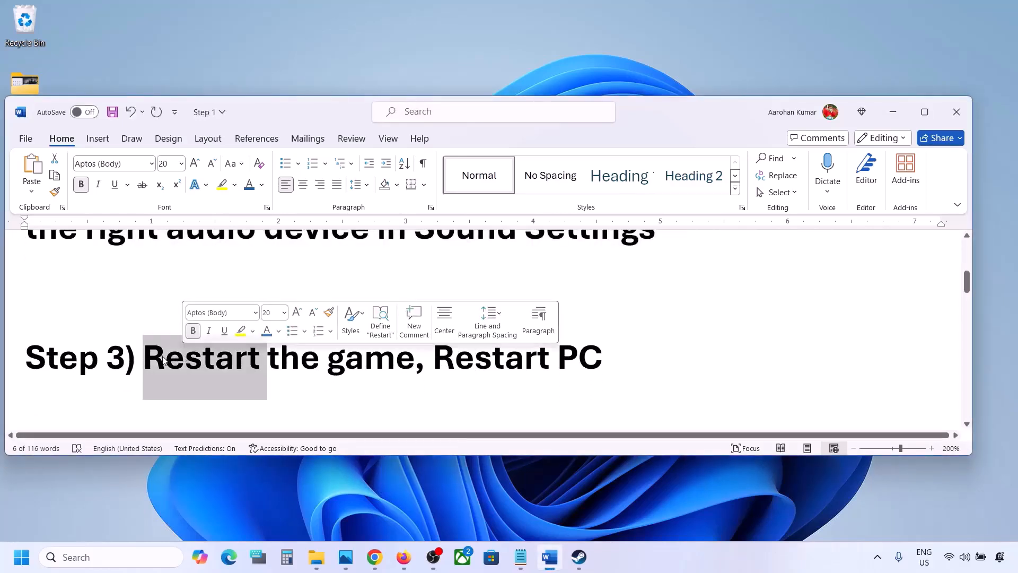
{"action": "left_click", "coordinate": [287, 355]}
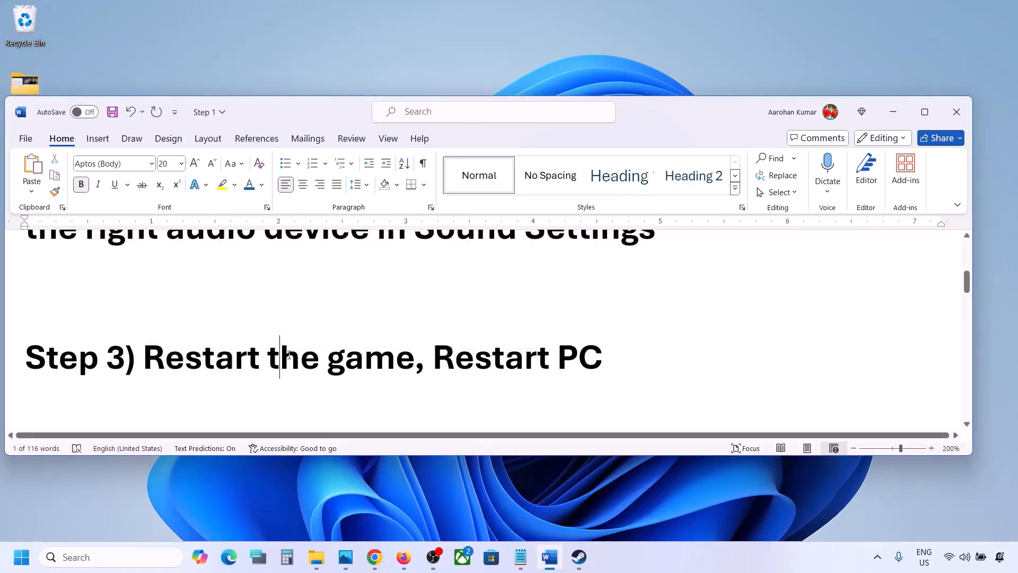
{"action": "left_click_drag", "start_coordinate": [154, 353], "coordinate": [604, 351]}
{"action": "scroll", "coordinate": [321, 349], "scroll_direction": "down", "scroll_amount": 2}
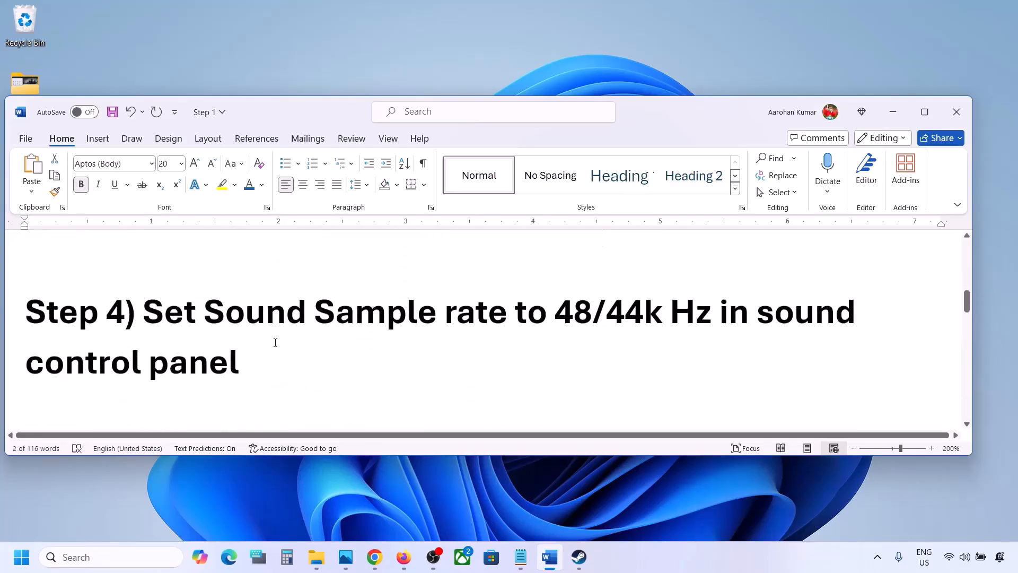
{"action": "left_click_drag", "start_coordinate": [144, 312], "coordinate": [648, 315]}
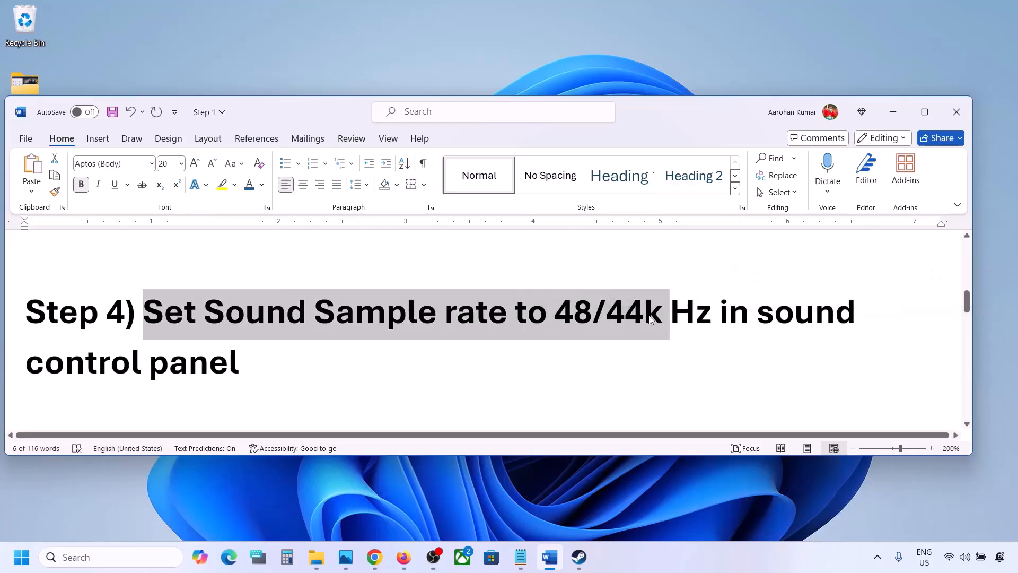
{"action": "left_click", "coordinate": [645, 316]}
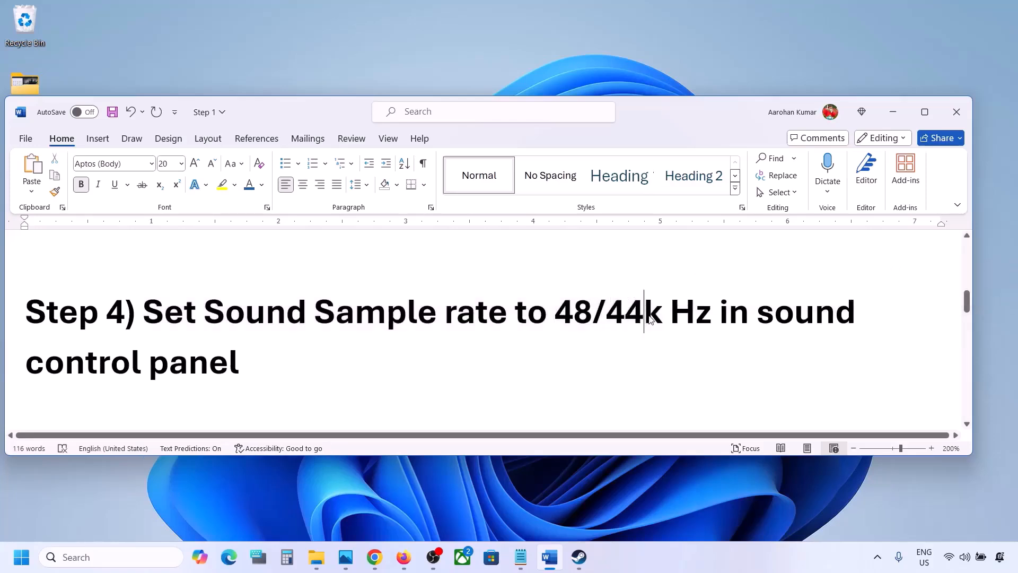
Step: Search Windows for "control", open Control Panel, and bring up the Sound dialog under Hardware and Sound
{"action": "left_click", "coordinate": [67, 556]}
{"action": "type", "text": "control"}
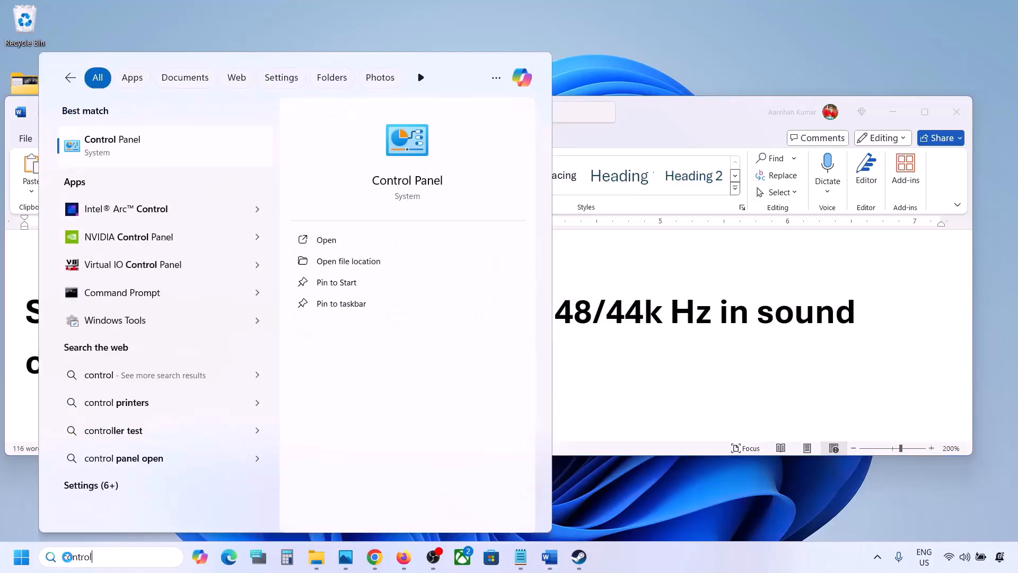
{"action": "key", "text": "Return"}
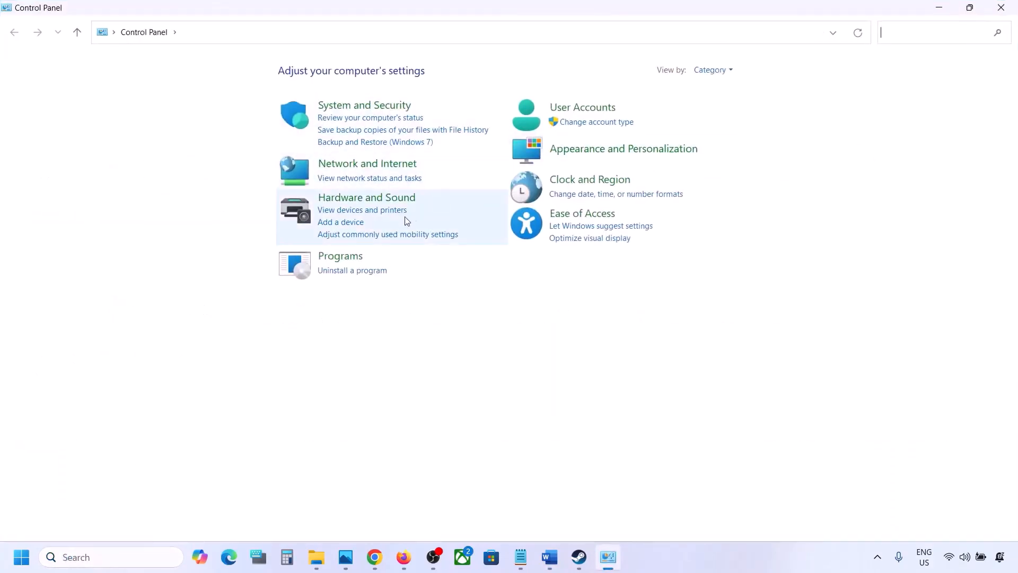
{"action": "left_click", "coordinate": [379, 202]}
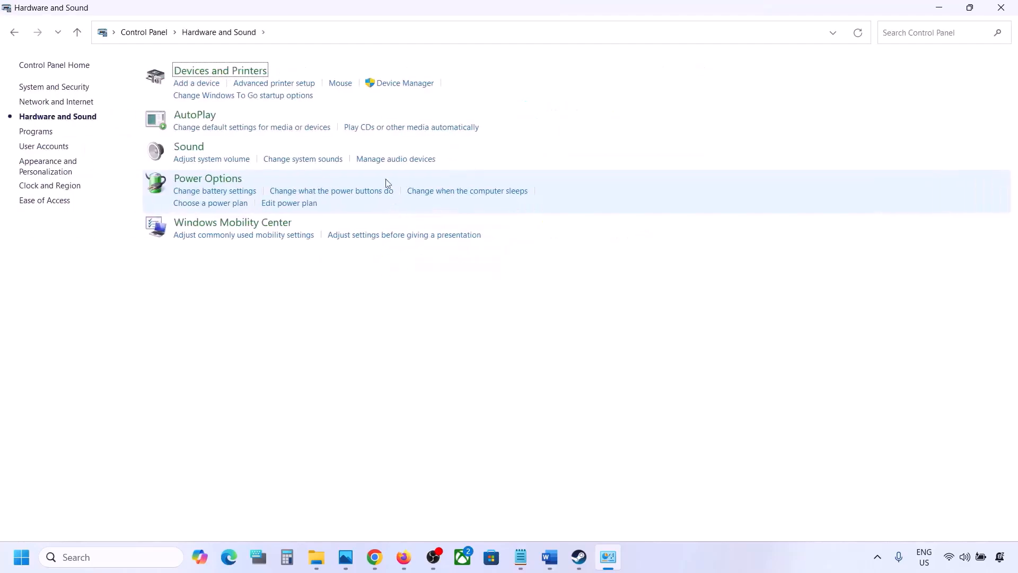
{"action": "left_click", "coordinate": [190, 152]}
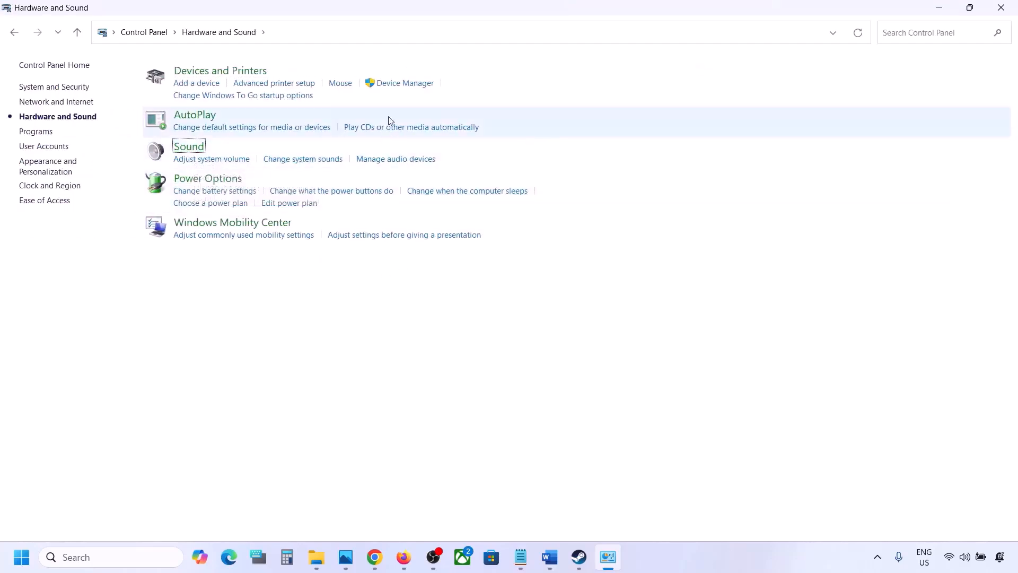
{"action": "left_click_drag", "start_coordinate": [199, 63], "coordinate": [459, 133]}
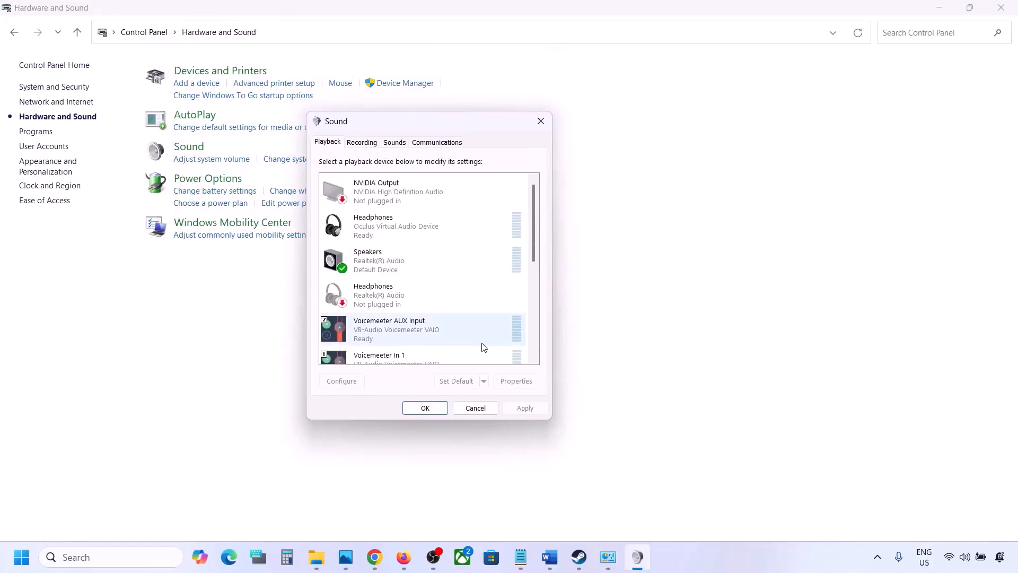
{"action": "left_click", "coordinate": [556, 556]}
{"action": "left_click", "coordinate": [556, 556]}
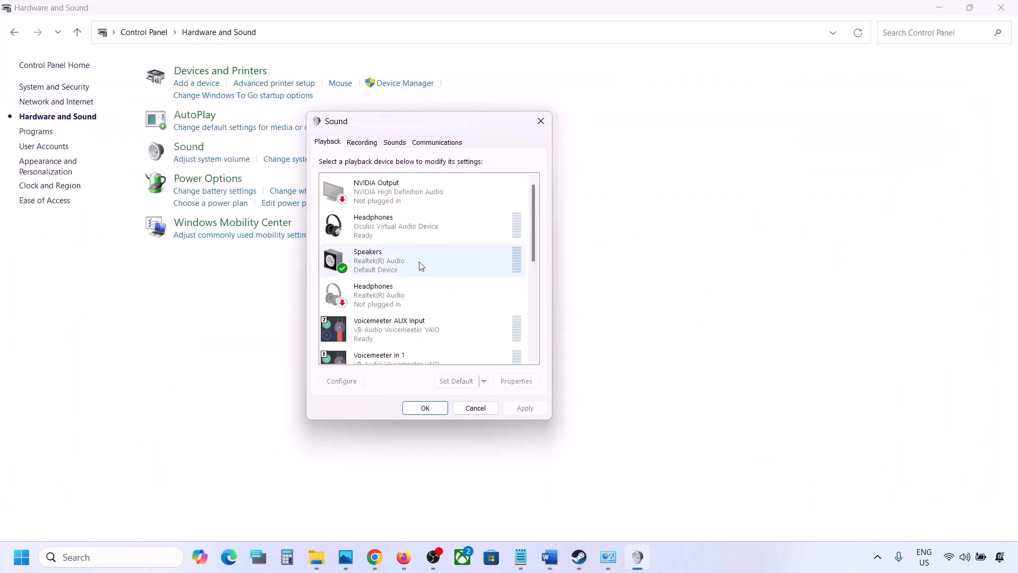
Step: Open the properties of the Realtek(R) Audio Speakers and view the available default formats in the advanced settings
{"action": "left_click", "coordinate": [375, 265]}
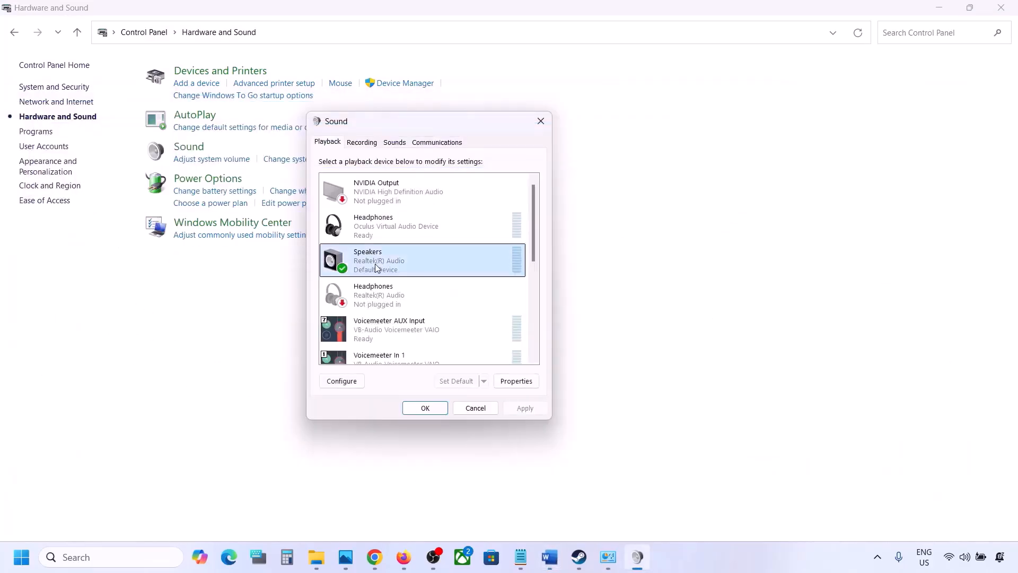
{"action": "right_click", "coordinate": [430, 267]}
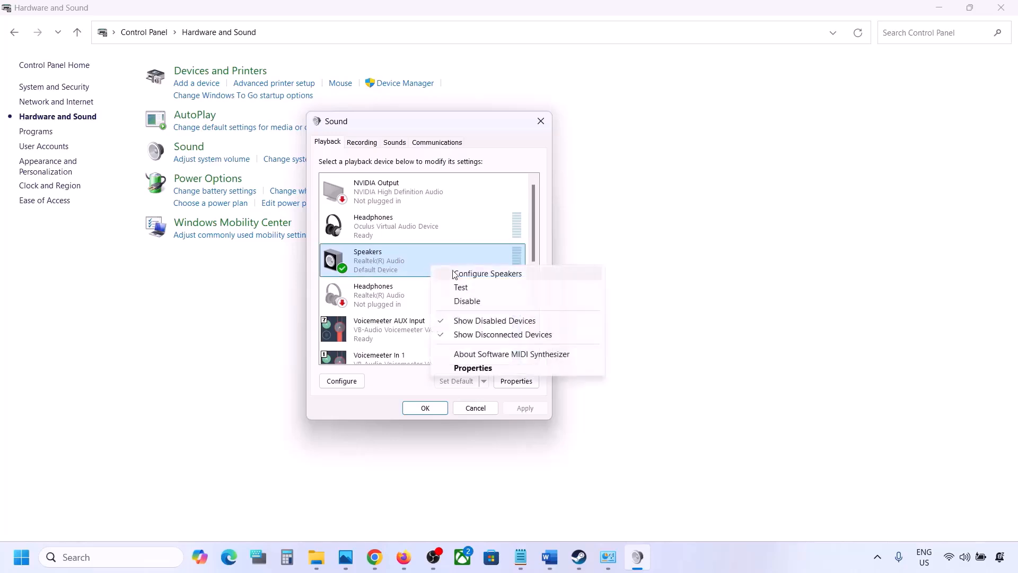
{"action": "left_click", "coordinate": [477, 368]}
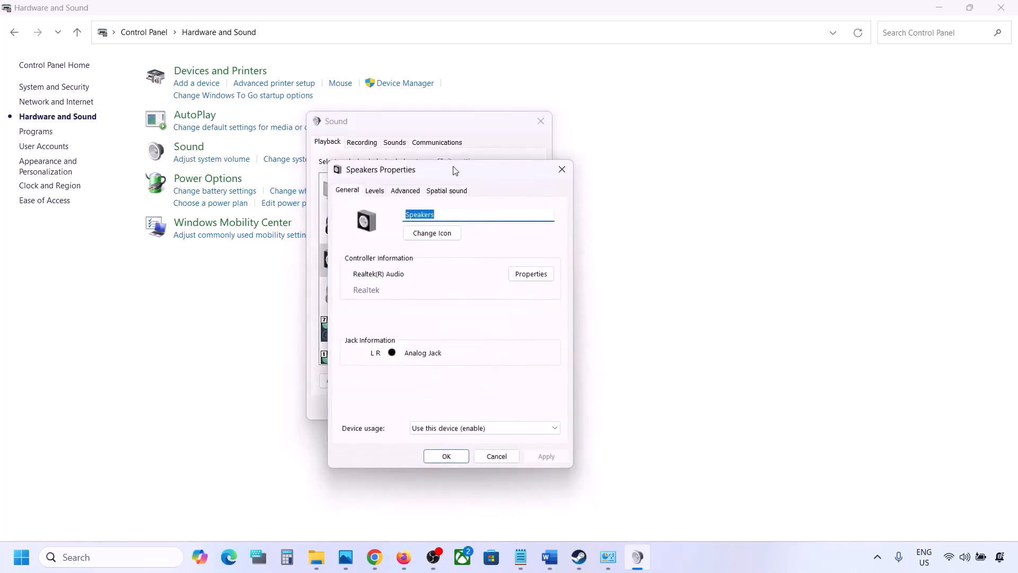
{"action": "left_click_drag", "start_coordinate": [455, 170], "coordinate": [510, 123]}
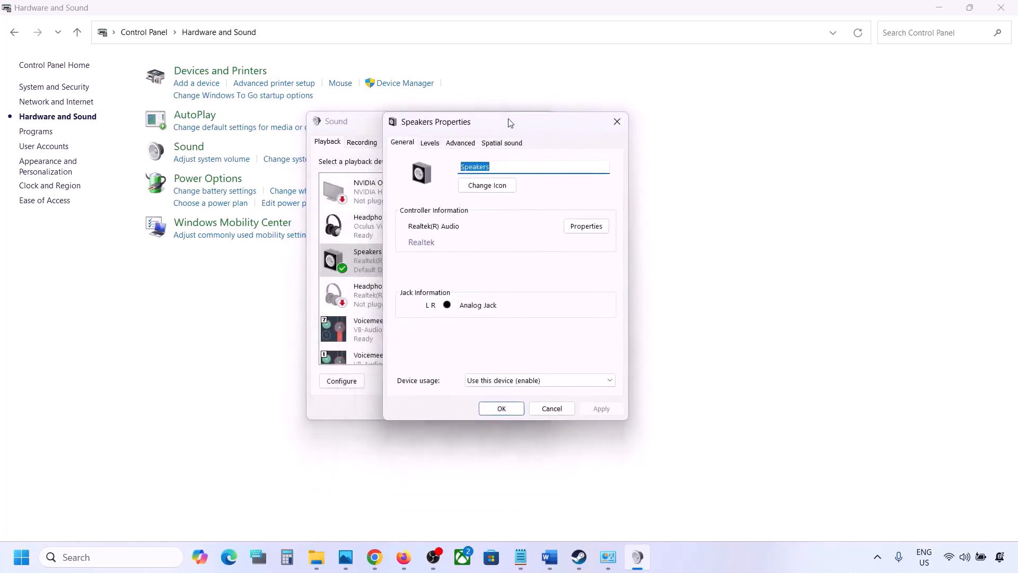
{"action": "left_click", "coordinate": [459, 144]}
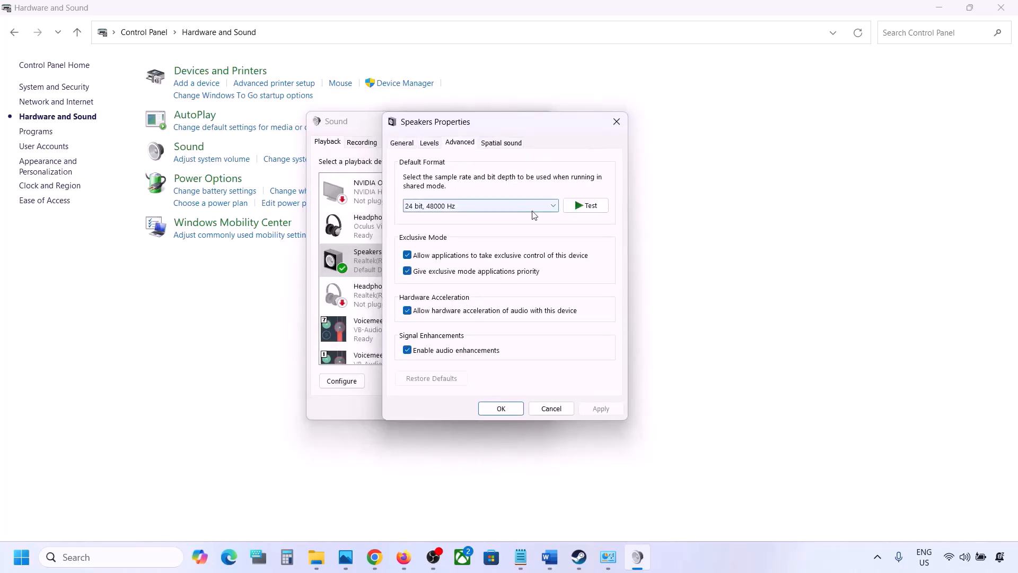
{"action": "left_click", "coordinate": [553, 207]}
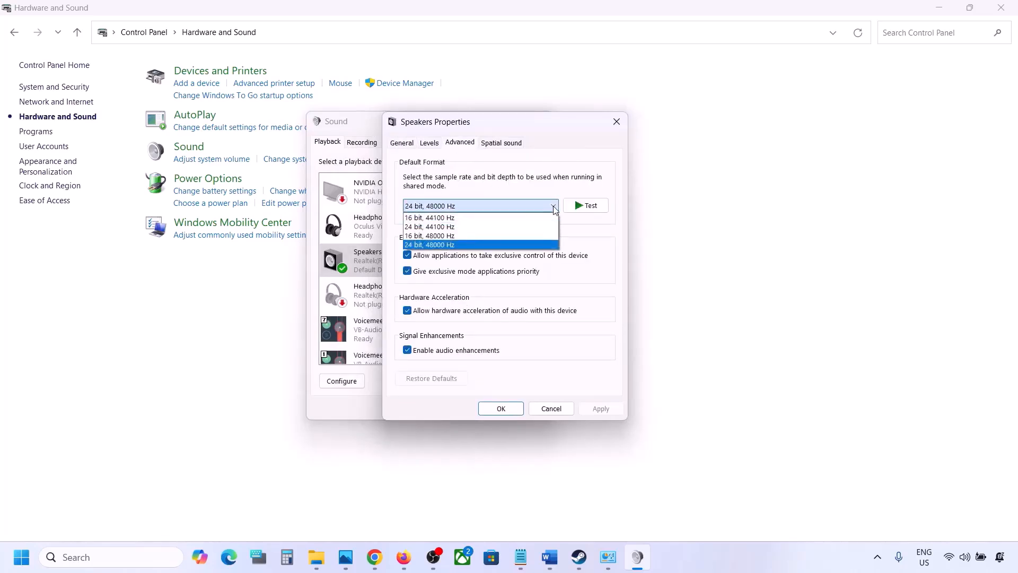
{"action": "left_click", "coordinate": [590, 248]}
Step: Highlight "48/44k" under Step 4 in the Word document and choose 24 bit, 48000 Hz as the Speakers' default format
{"action": "left_click", "coordinate": [550, 557]}
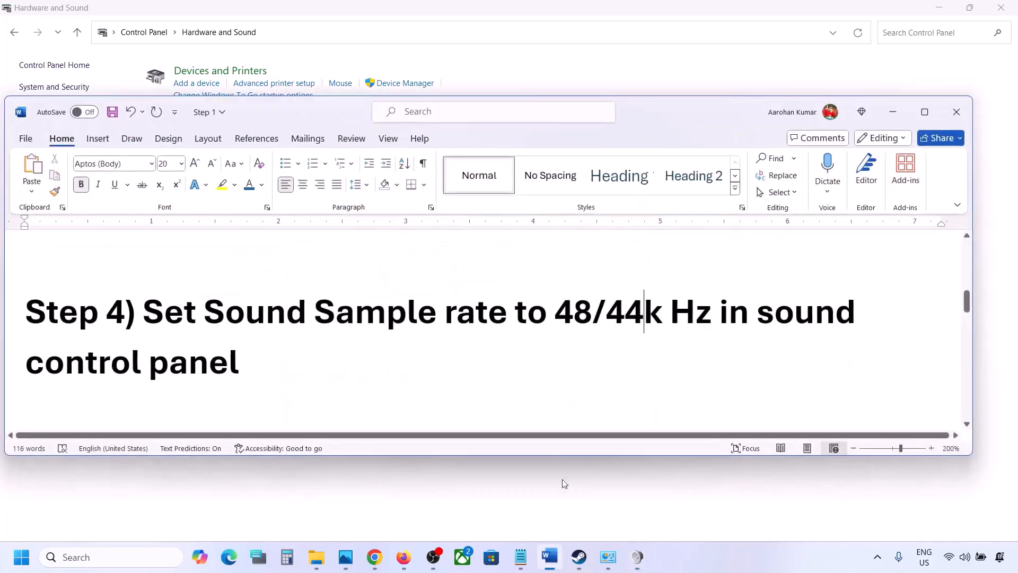
{"action": "double_click", "coordinate": [567, 324]}
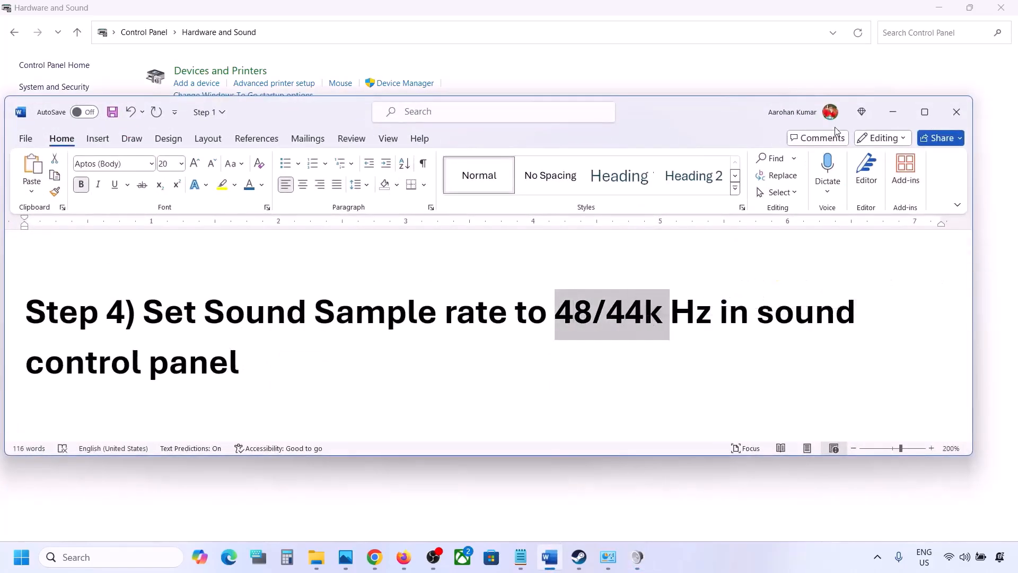
{"action": "left_click", "coordinate": [485, 206]}
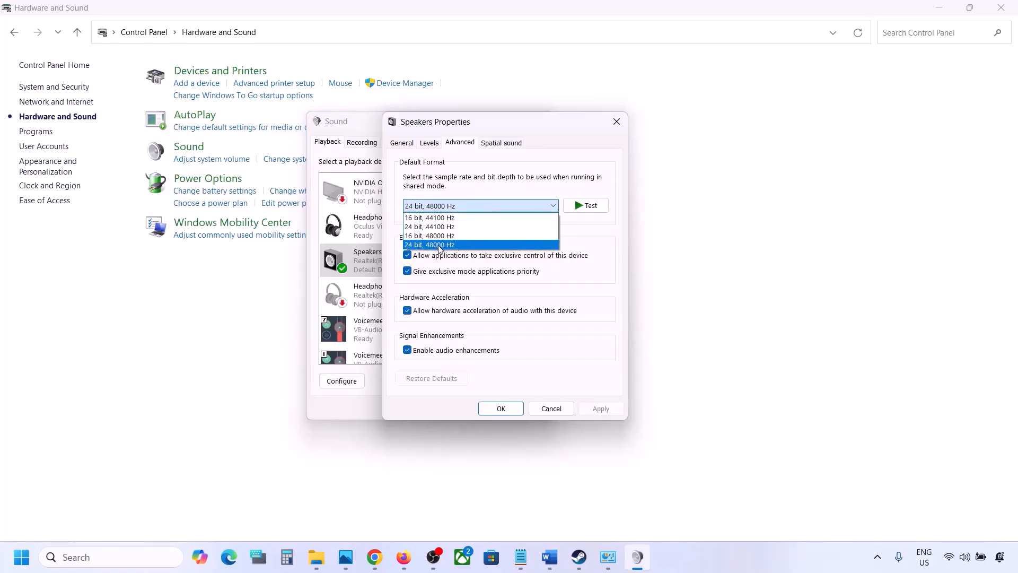
{"action": "left_click", "coordinate": [444, 245]}
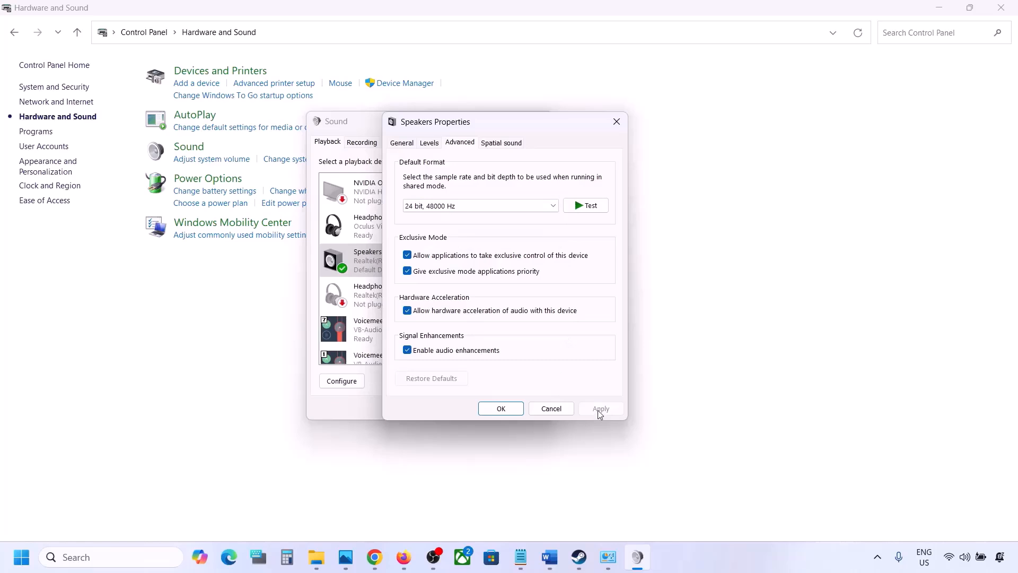
Step: Set the Speakers' default format to 24 bit, 44100 Hz and apply it despite the device being in use
{"action": "left_click", "coordinate": [511, 207]}
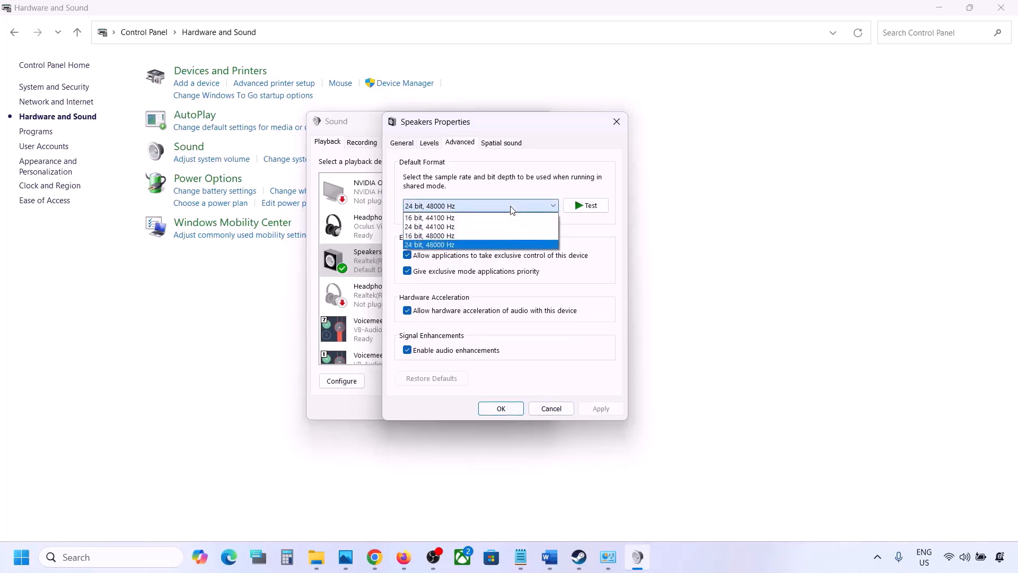
{"action": "left_click", "coordinate": [451, 227]}
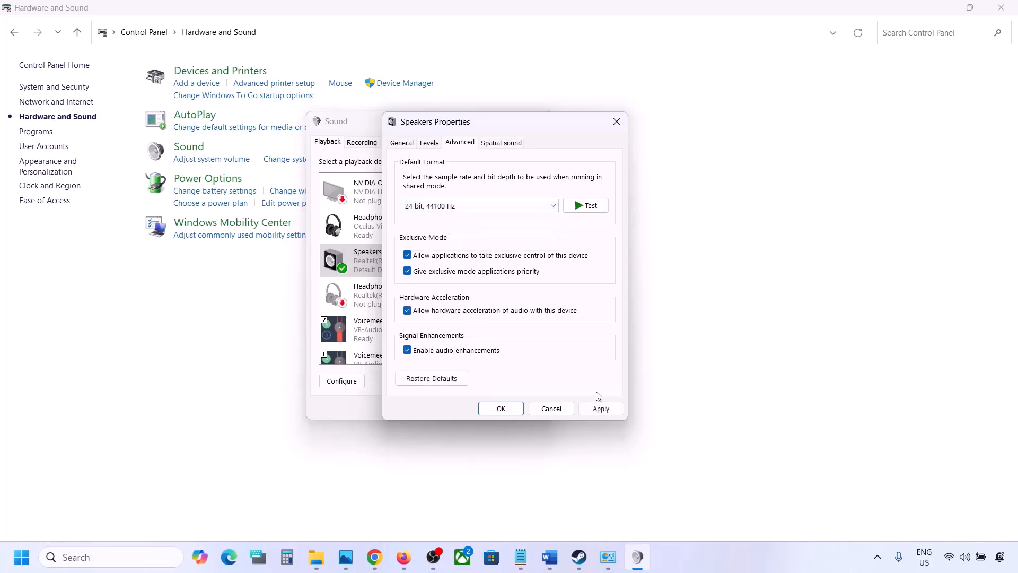
{"action": "left_click", "coordinate": [590, 414]}
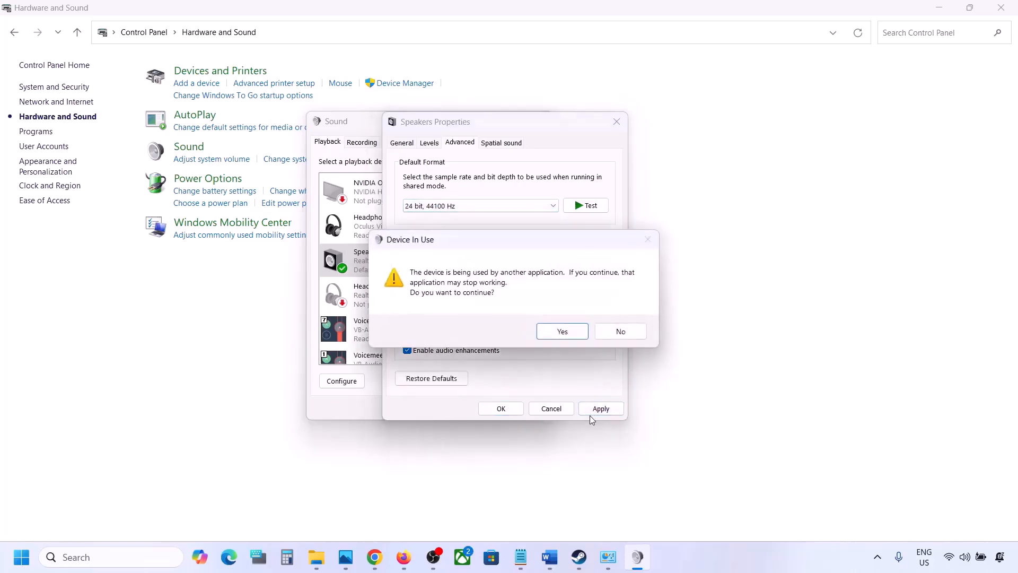
{"action": "left_click", "coordinate": [562, 333]}
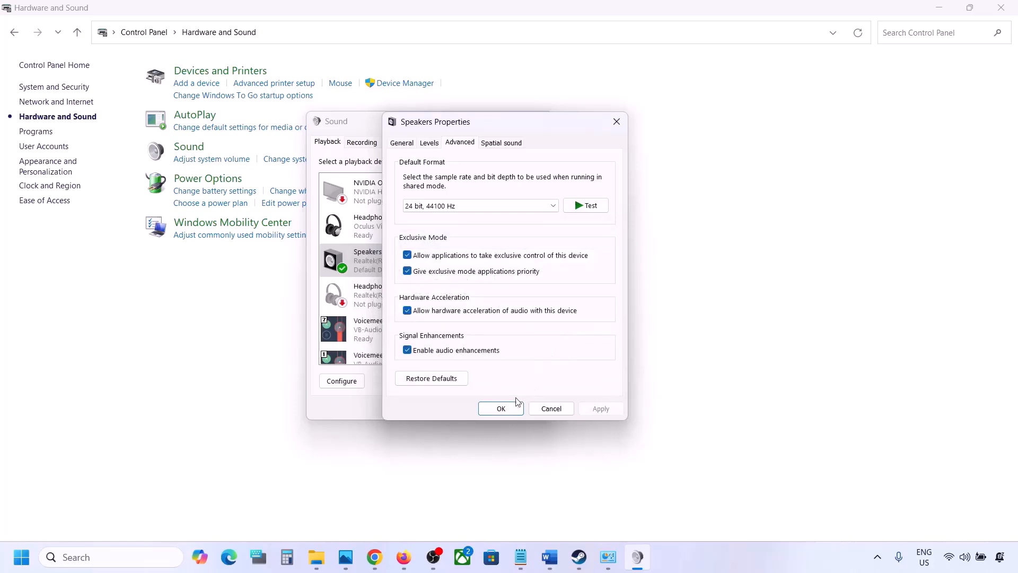
Step: Set the Speakers' default format to 24 bit, 48000 Hz, apply it, and close the Speakers Properties and Sound dialogs
{"action": "left_click", "coordinate": [458, 208]}
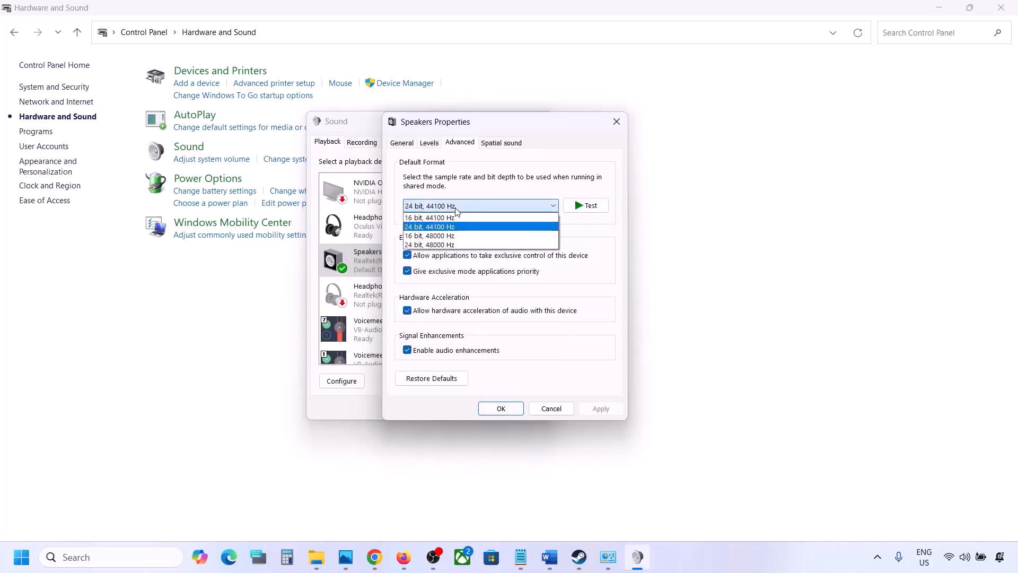
{"action": "left_click", "coordinate": [442, 244]}
{"action": "left_click", "coordinate": [591, 410]}
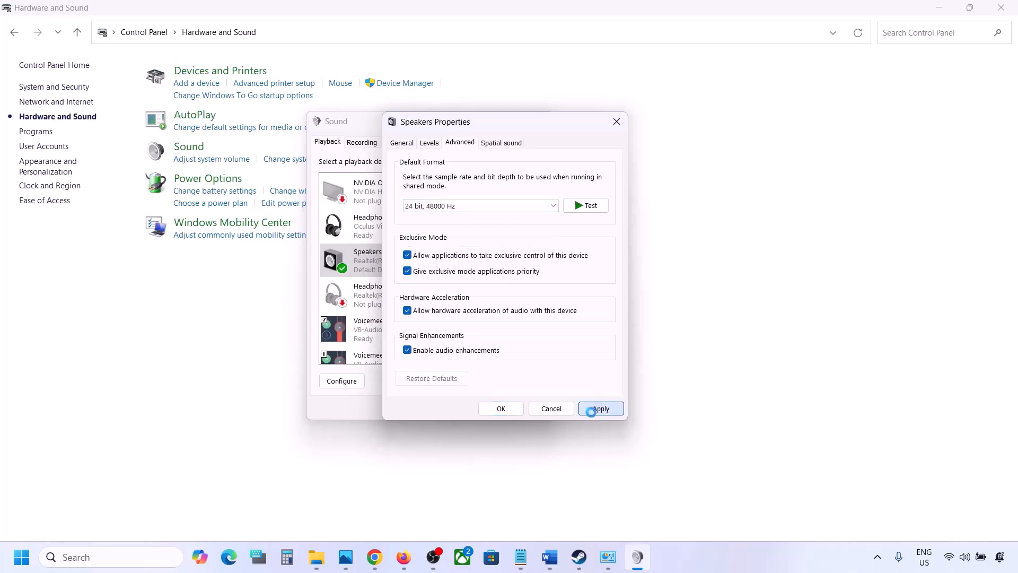
{"action": "left_click", "coordinate": [501, 409]}
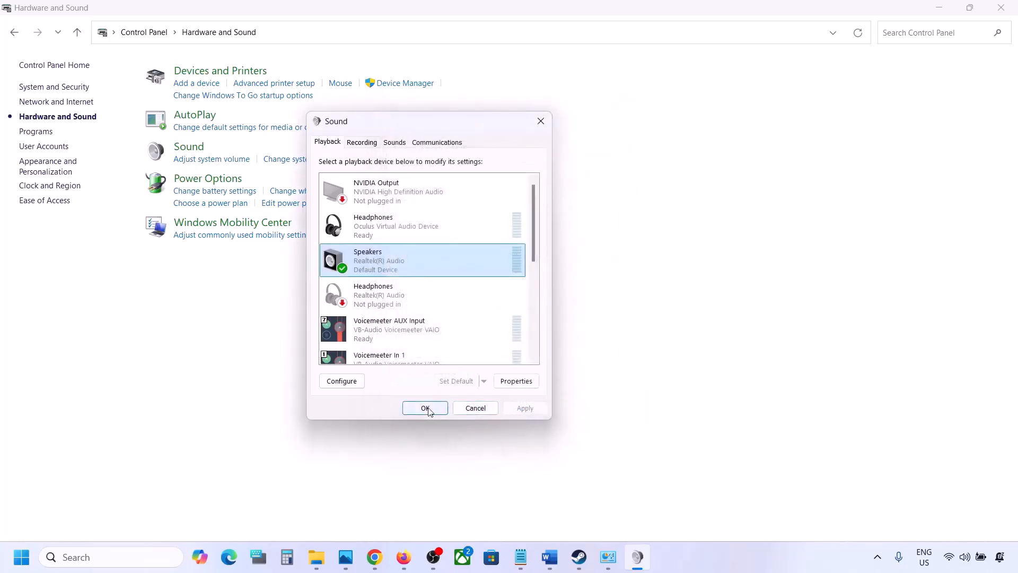
{"action": "left_click", "coordinate": [427, 408]}
Step: Switch to the Word document and highlight the Step 5 instruction on reconnecting the controller and the Step 6 text "Turn off Spatial Sound"
{"action": "left_click", "coordinate": [549, 557]}
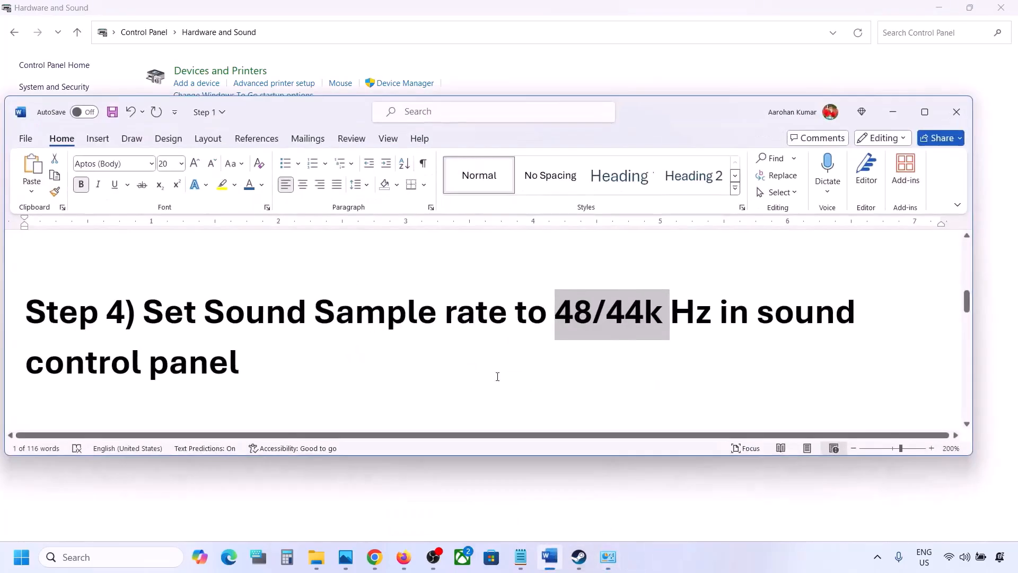
{"action": "scroll", "coordinate": [418, 334], "scroll_direction": "down", "scroll_amount": 5}
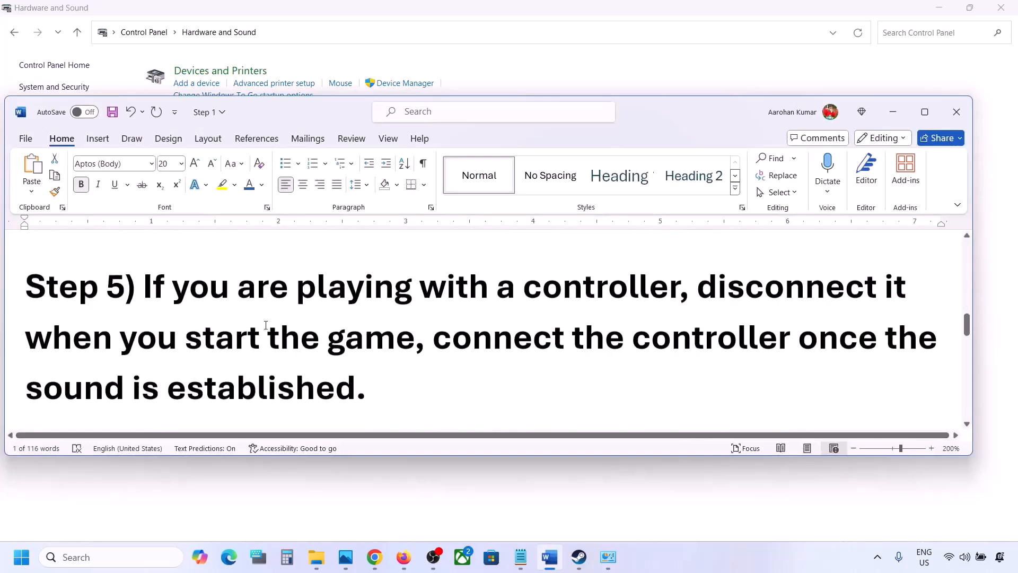
{"action": "left_click_drag", "start_coordinate": [164, 293], "coordinate": [357, 379]}
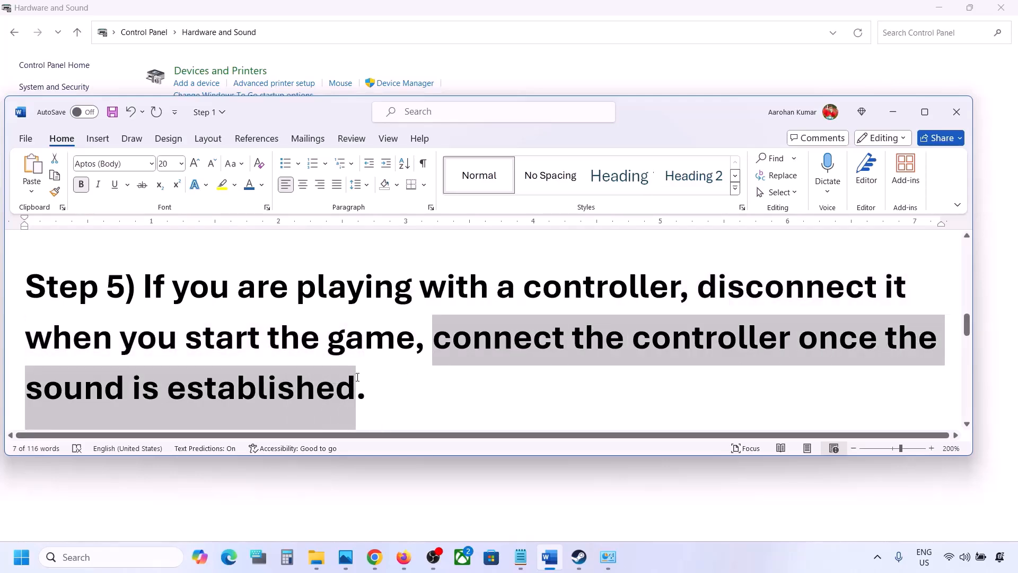
{"action": "left_click", "coordinate": [357, 376]}
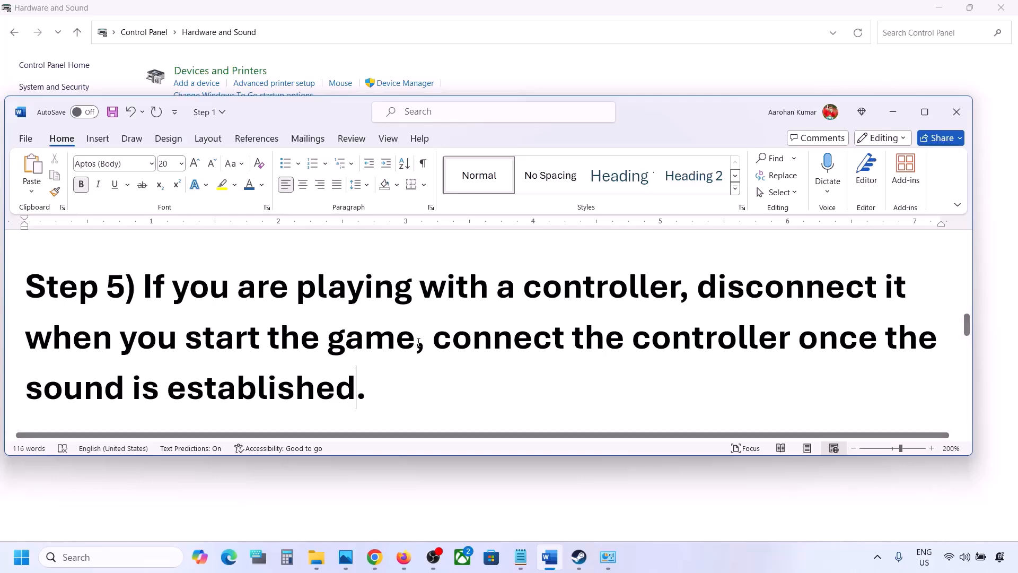
{"action": "scroll", "coordinate": [418, 342], "scroll_direction": "down", "scroll_amount": 3}
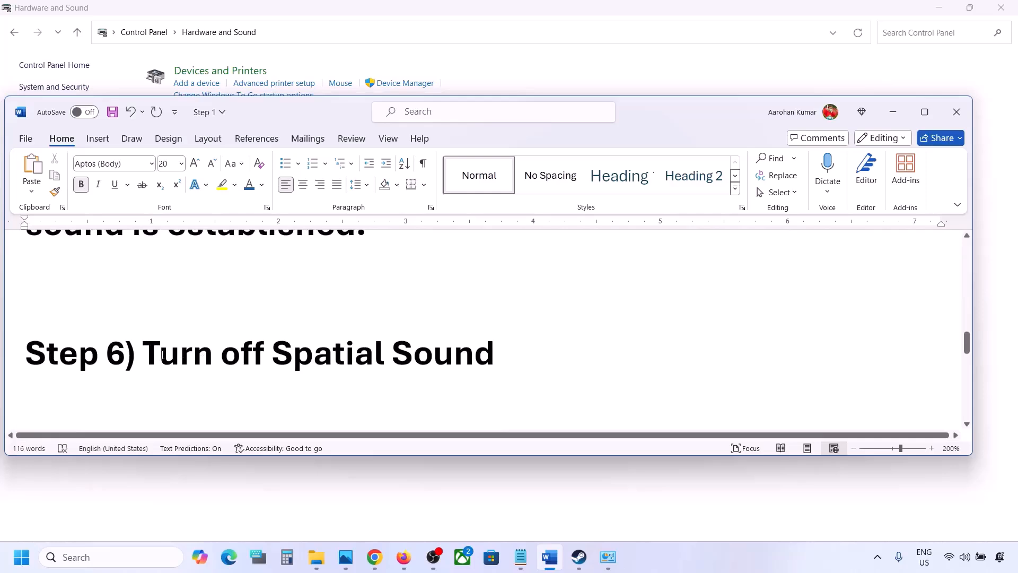
{"action": "left_click_drag", "start_coordinate": [163, 354], "coordinate": [480, 333]}
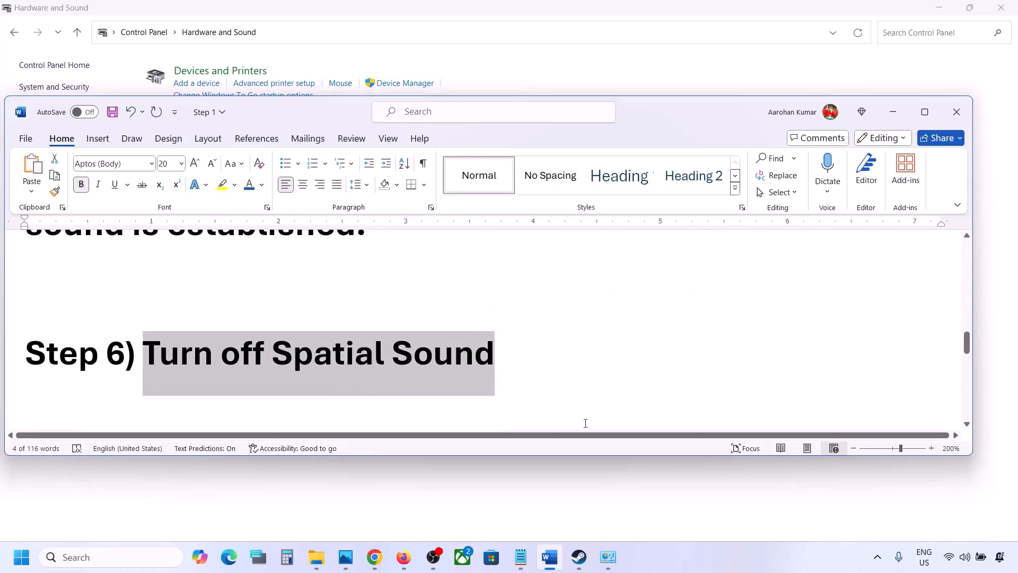
Step: Search Windows for "control", open Control Panel, and bring up the Sound dialog under Hardware and Sound
{"action": "left_click", "coordinate": [103, 554]}
{"action": "type", "text": "control"}
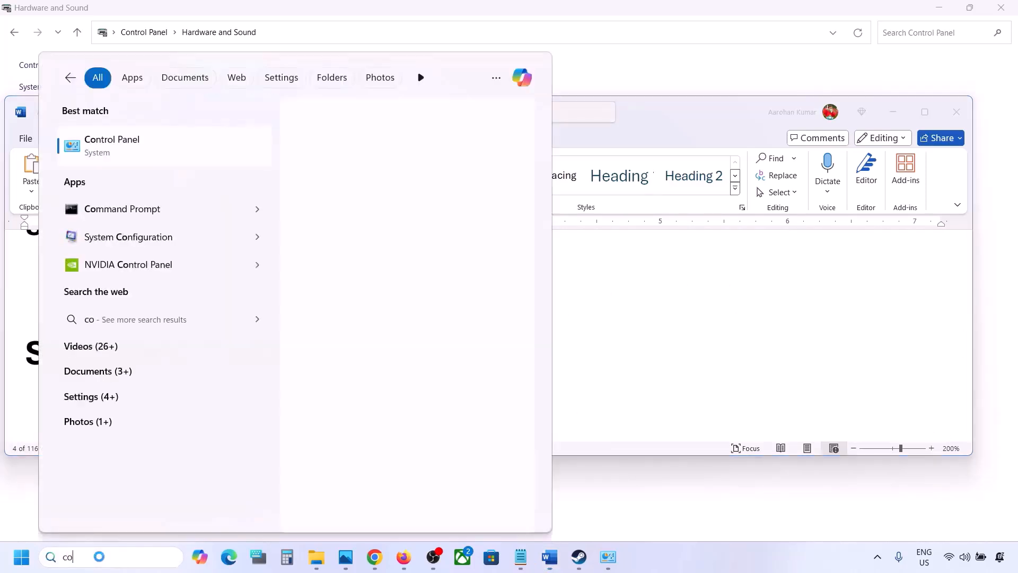
{"action": "key", "text": "Return"}
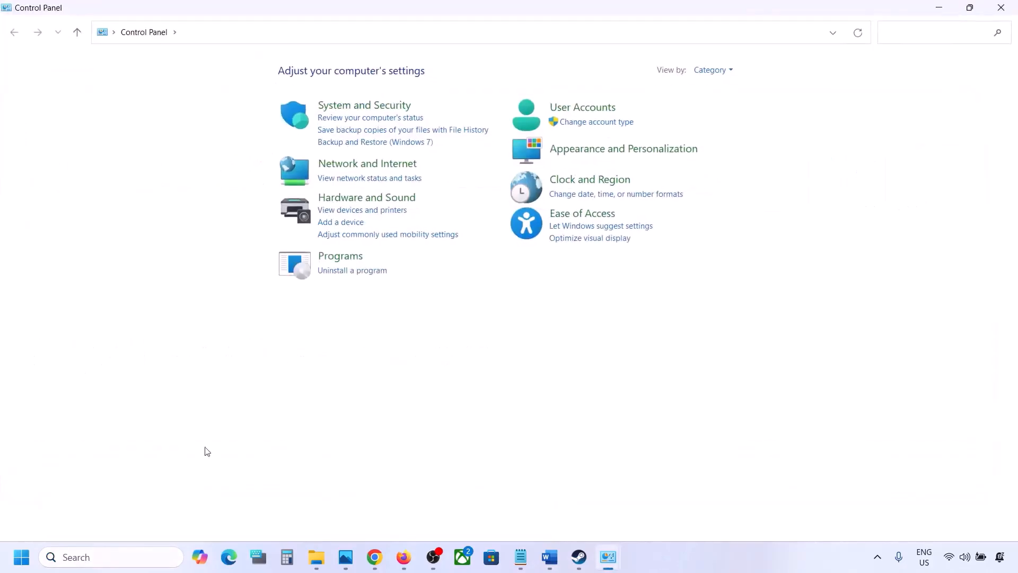
{"action": "left_click", "coordinate": [358, 197]}
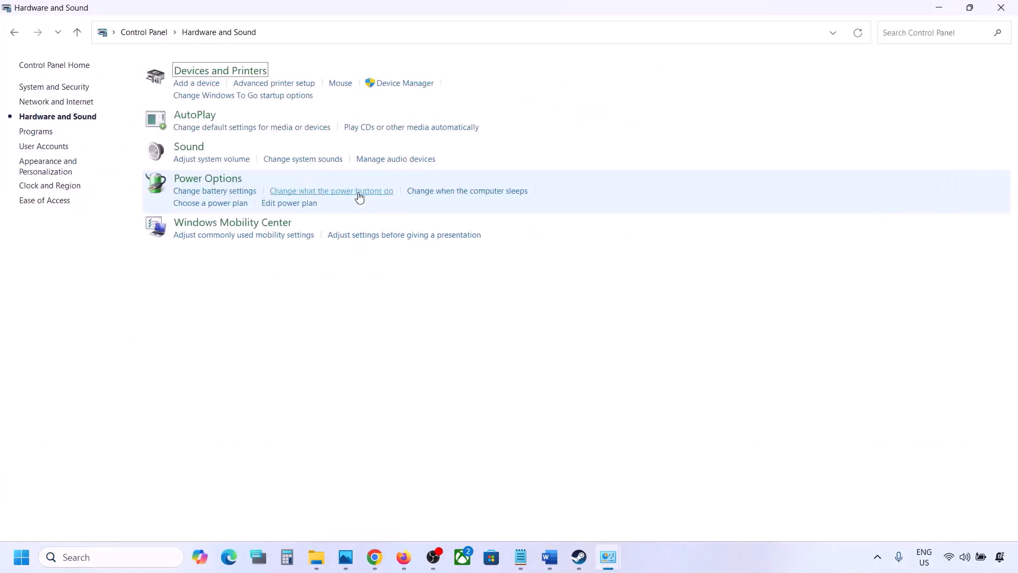
{"action": "left_click", "coordinate": [196, 152]}
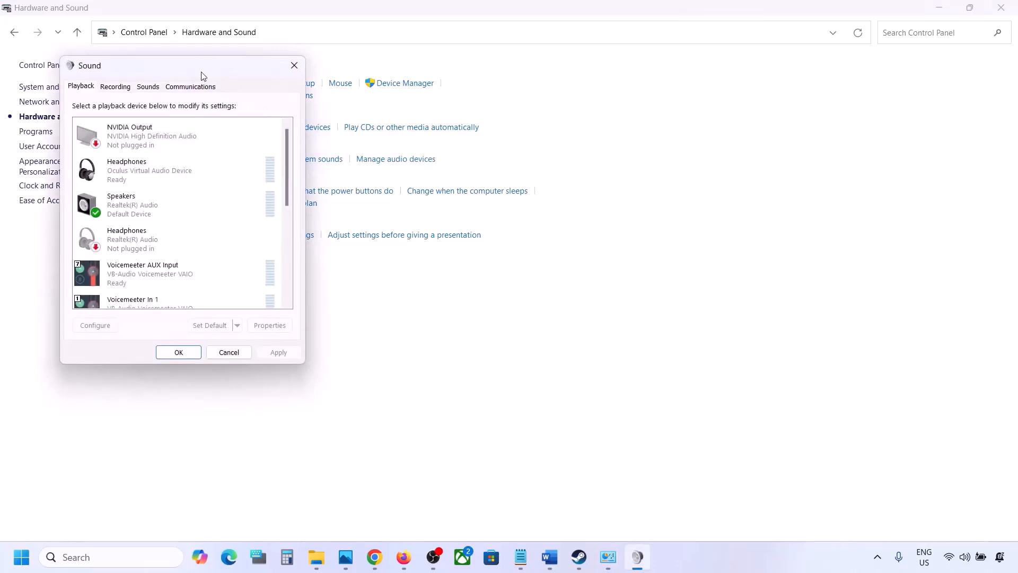
{"action": "left_click_drag", "start_coordinate": [202, 75], "coordinate": [439, 123]}
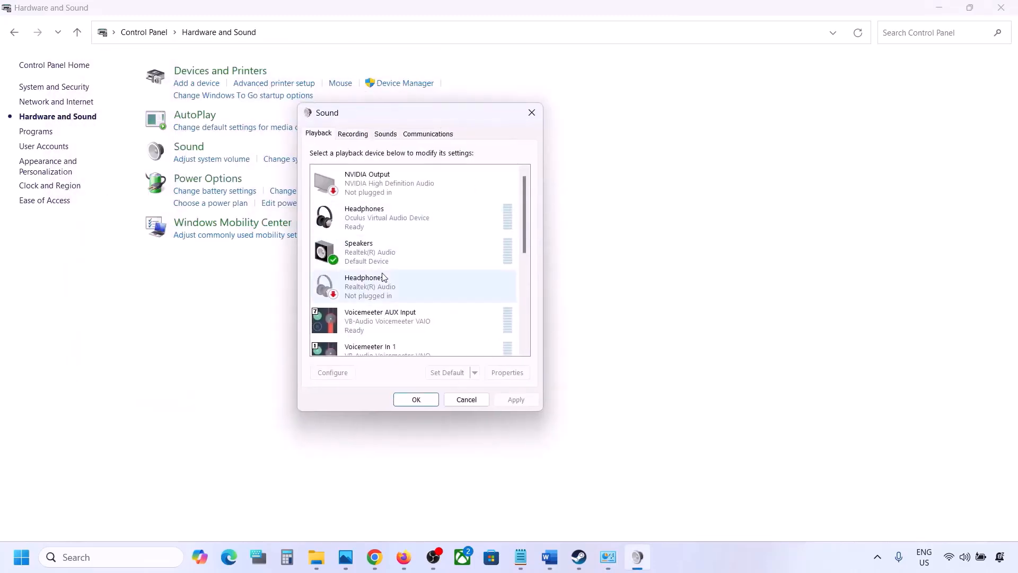
Step: Set the spatial sound format of the Realtek(R) Audio Speakers to Off and confirm both sound dialogs
{"action": "left_click", "coordinate": [376, 259]}
{"action": "right_click", "coordinate": [390, 252]}
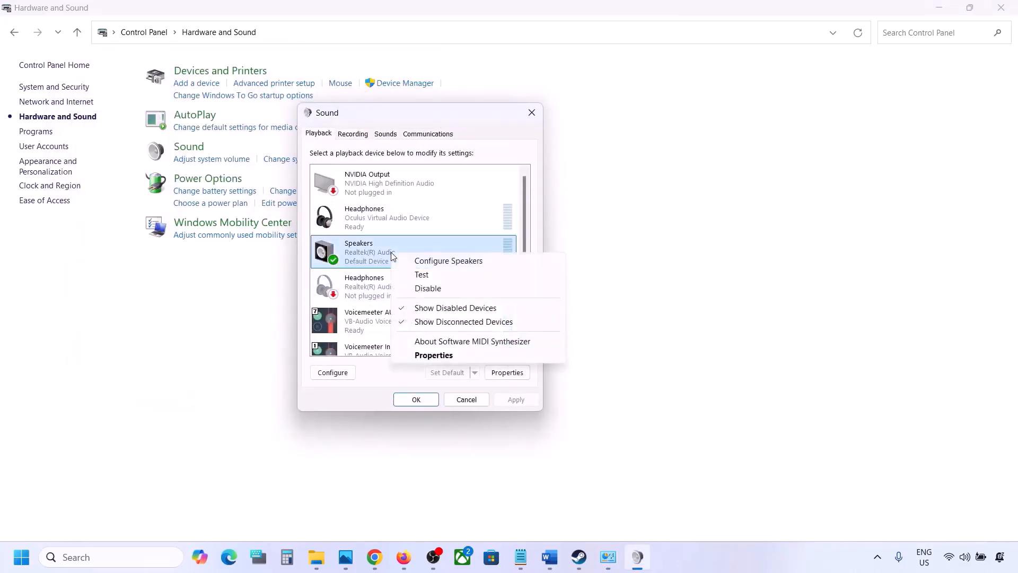
{"action": "left_click", "coordinate": [433, 355]}
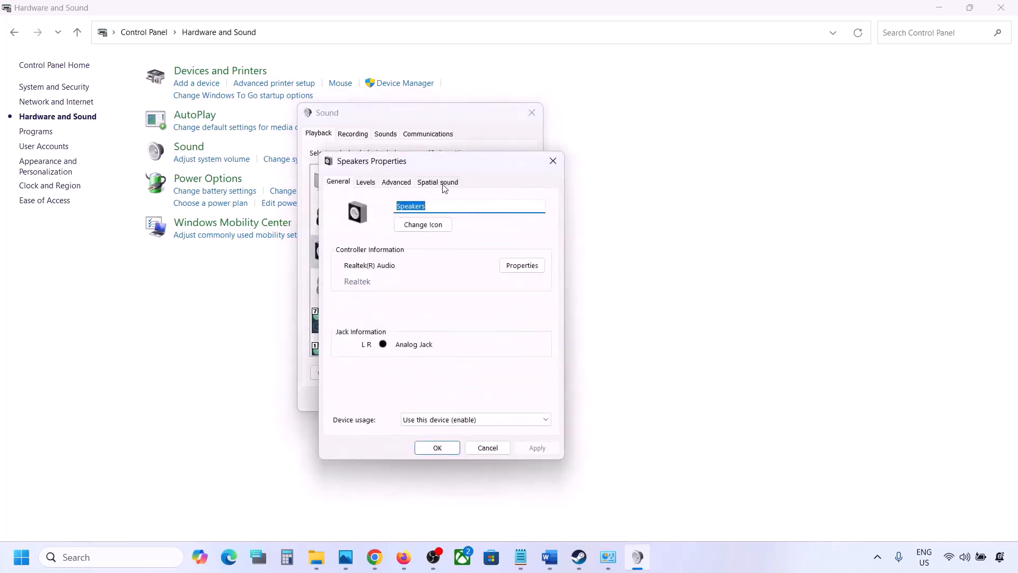
{"action": "left_click", "coordinate": [437, 182]}
{"action": "left_click", "coordinate": [374, 245]}
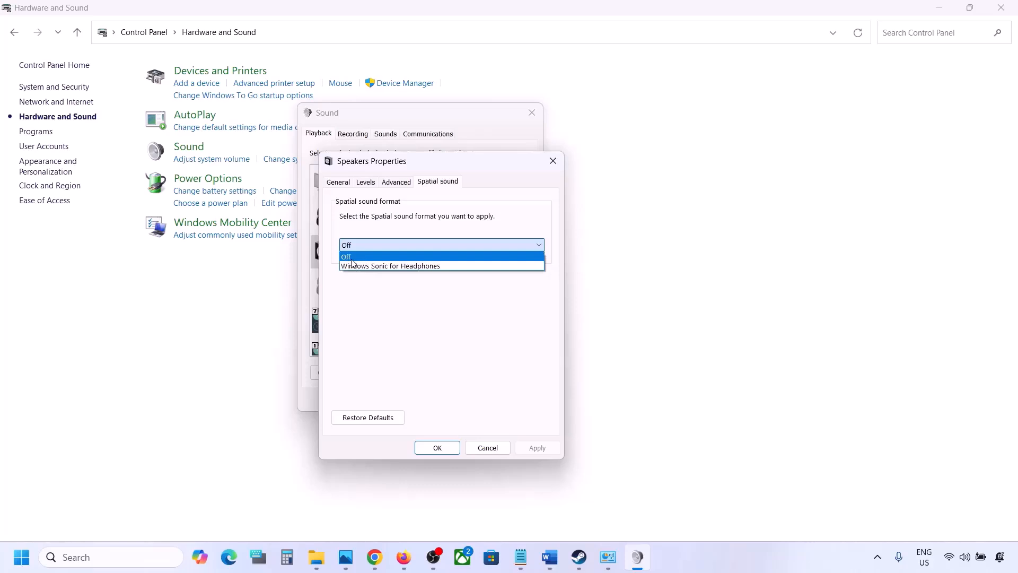
{"action": "left_click", "coordinate": [353, 259]}
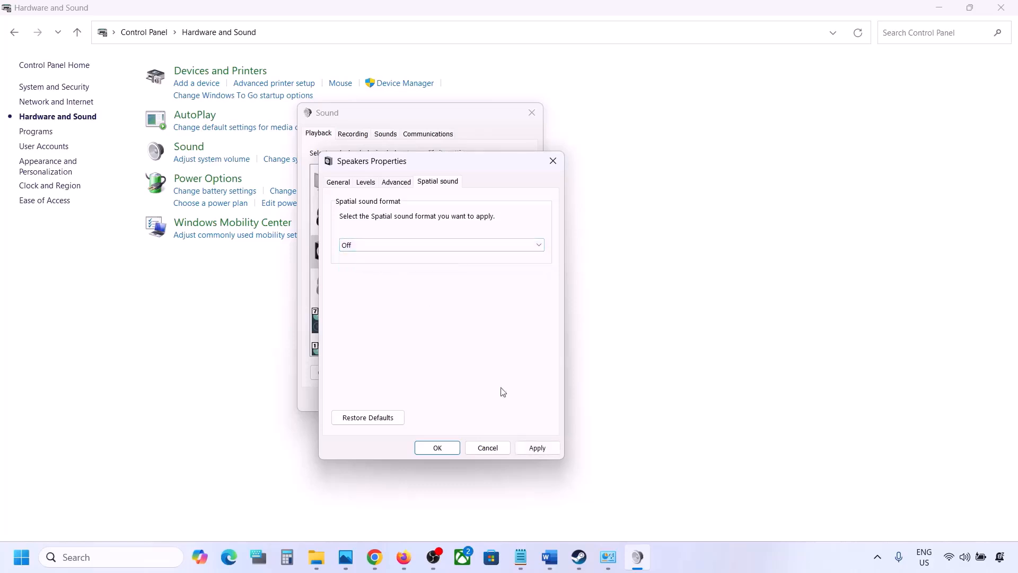
{"action": "left_click", "coordinate": [438, 448]}
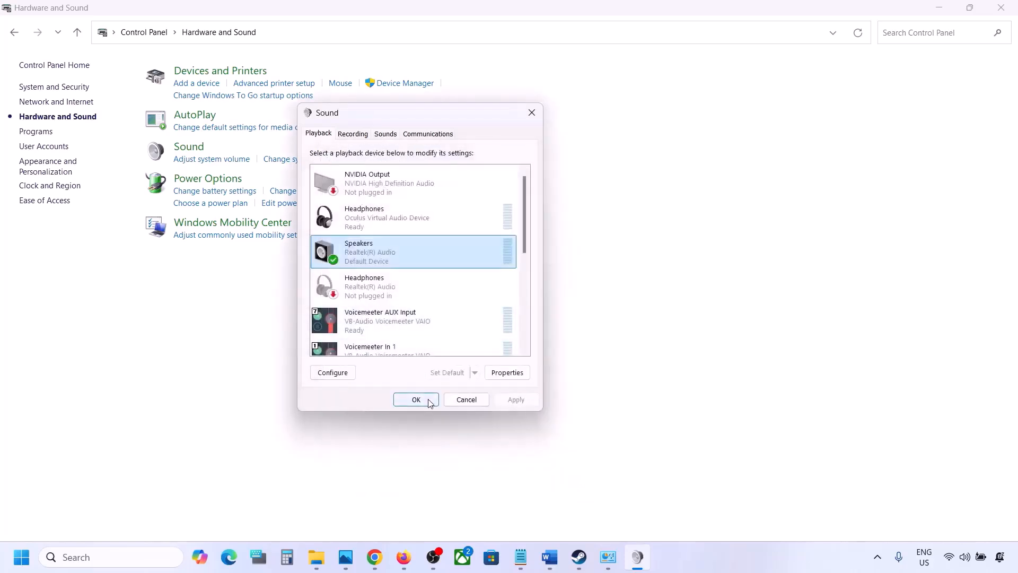
{"action": "left_click", "coordinate": [428, 401]}
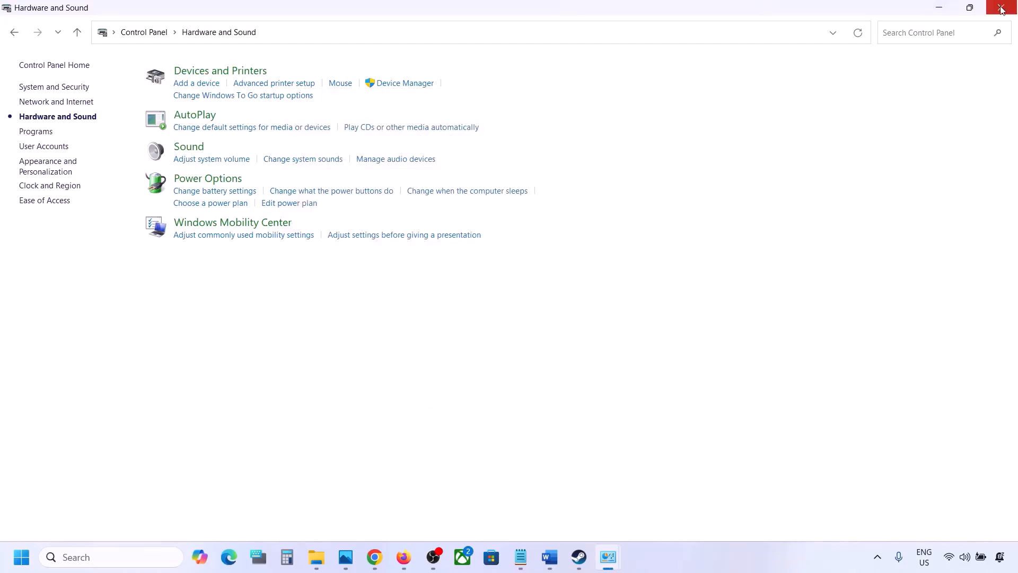
Step: Return to the Word document, maximize it, and highlight the Step 7 instructions on disabling Oculus/voicemeeter audio devices, including in device manager
{"action": "key", "text": "alt+Tab"}
{"action": "scroll", "coordinate": [466, 354], "scroll_direction": "down", "scroll_amount": 3}
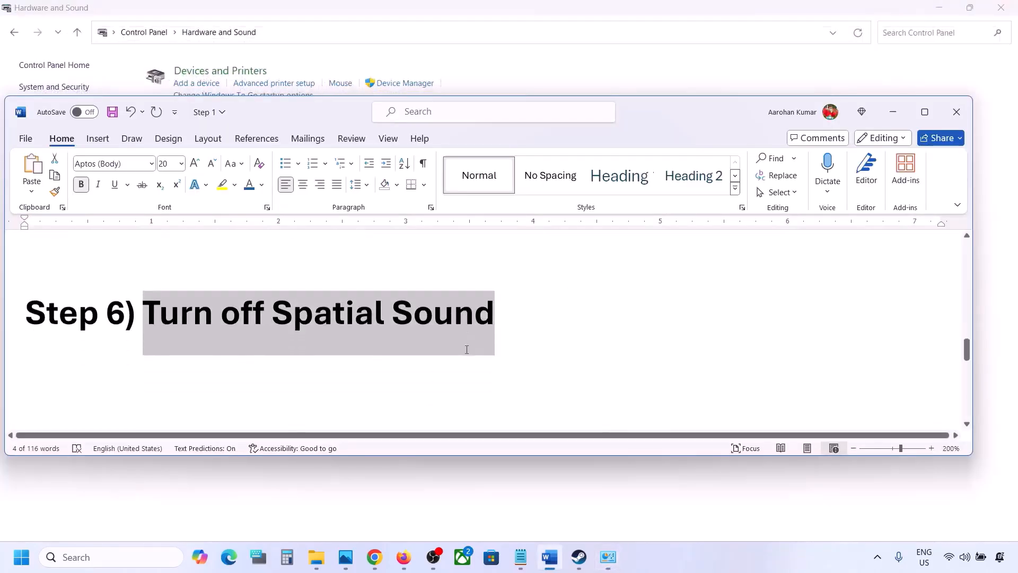
{"action": "left_click", "coordinate": [924, 113]}
{"action": "scroll", "coordinate": [271, 343], "scroll_direction": "up", "scroll_amount": 2}
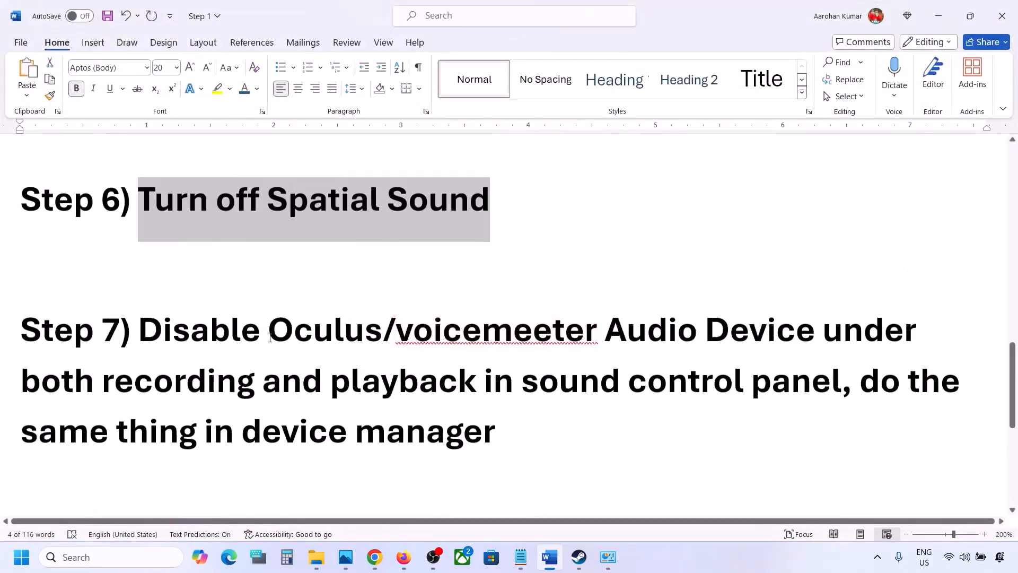
{"action": "left_click_drag", "start_coordinate": [270, 338], "coordinate": [479, 345]}
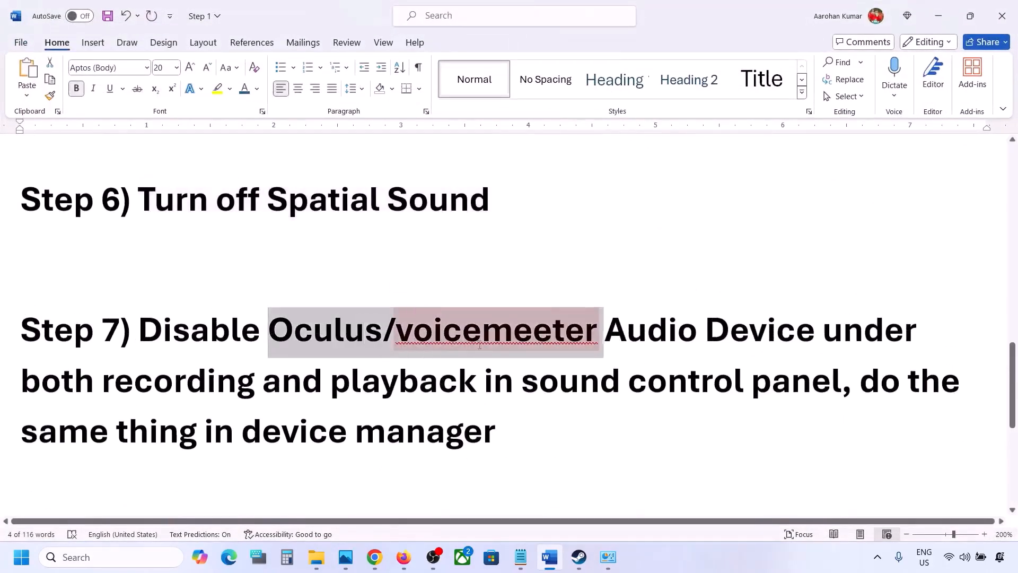
{"action": "left_click", "coordinate": [649, 336]}
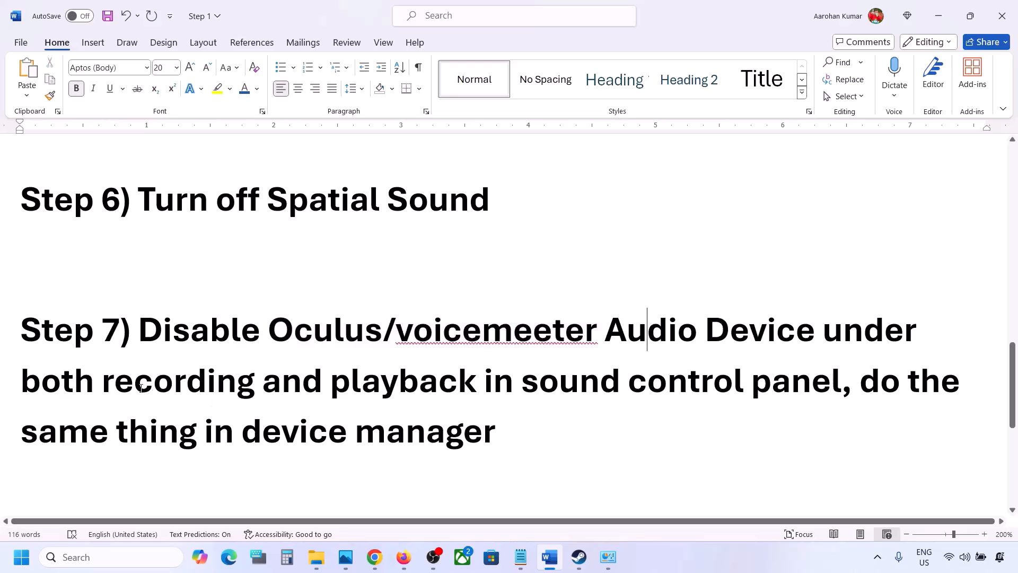
{"action": "left_click_drag", "start_coordinate": [162, 318], "coordinate": [750, 390]}
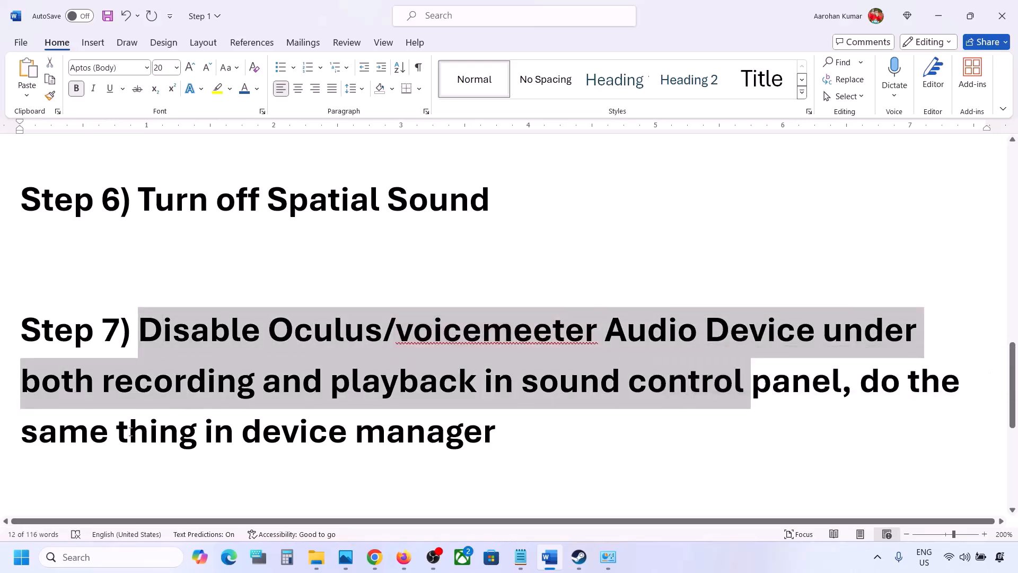
{"action": "left_click_drag", "start_coordinate": [130, 432], "coordinate": [497, 440]}
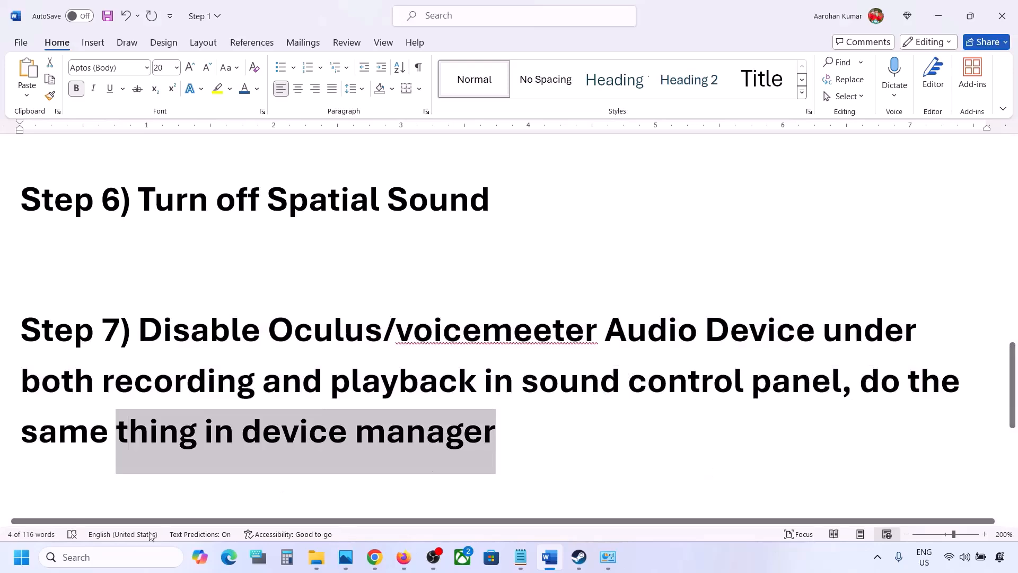
Step: Find Control Panel with a Windows search for "control" and reopen the Sound dialog from Hardware and Sound
{"action": "left_click", "coordinate": [106, 556]}
{"action": "type", "text": "control"}
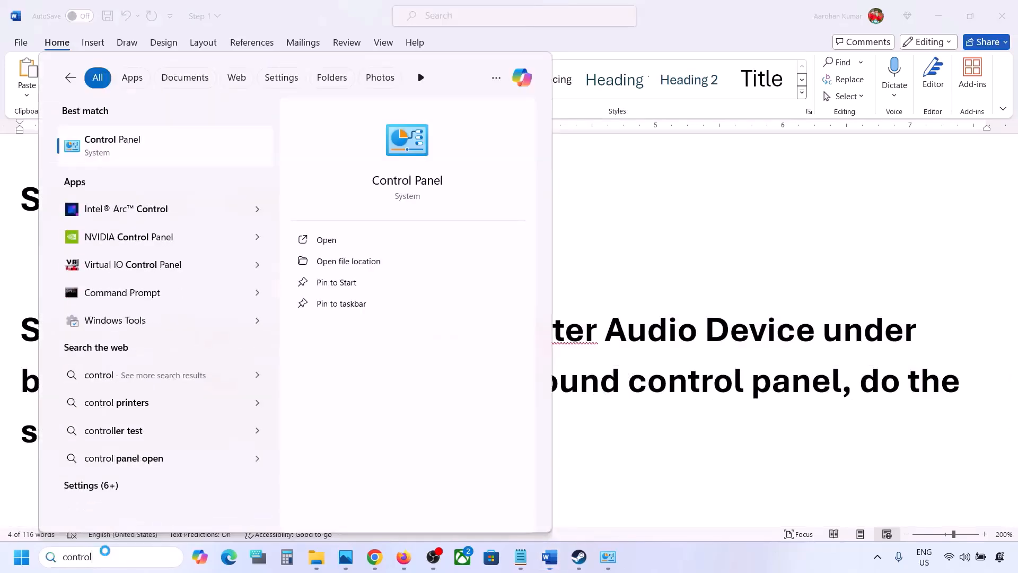
{"action": "key", "text": "Return"}
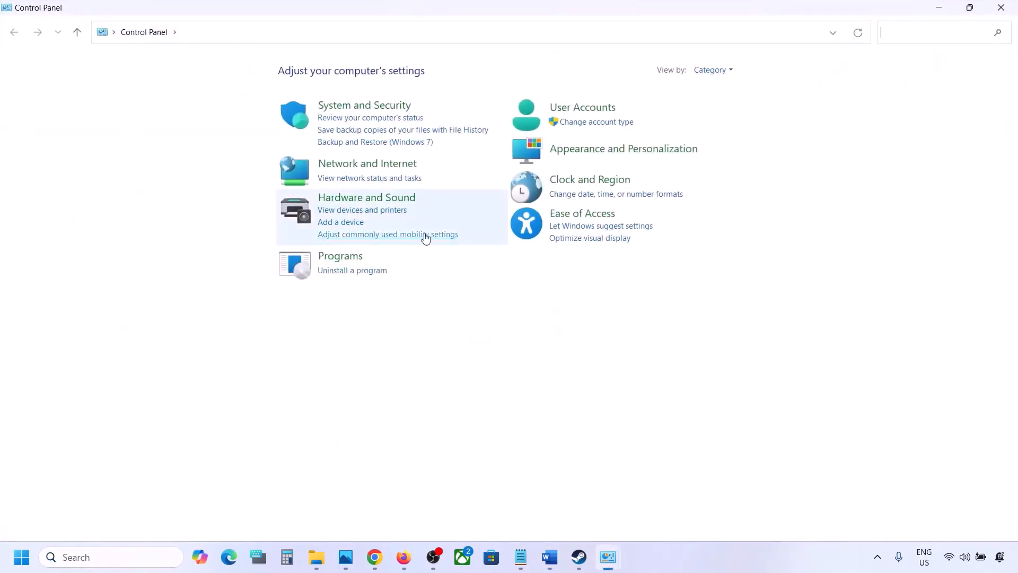
{"action": "left_click", "coordinate": [346, 200]}
{"action": "left_click", "coordinate": [197, 151]}
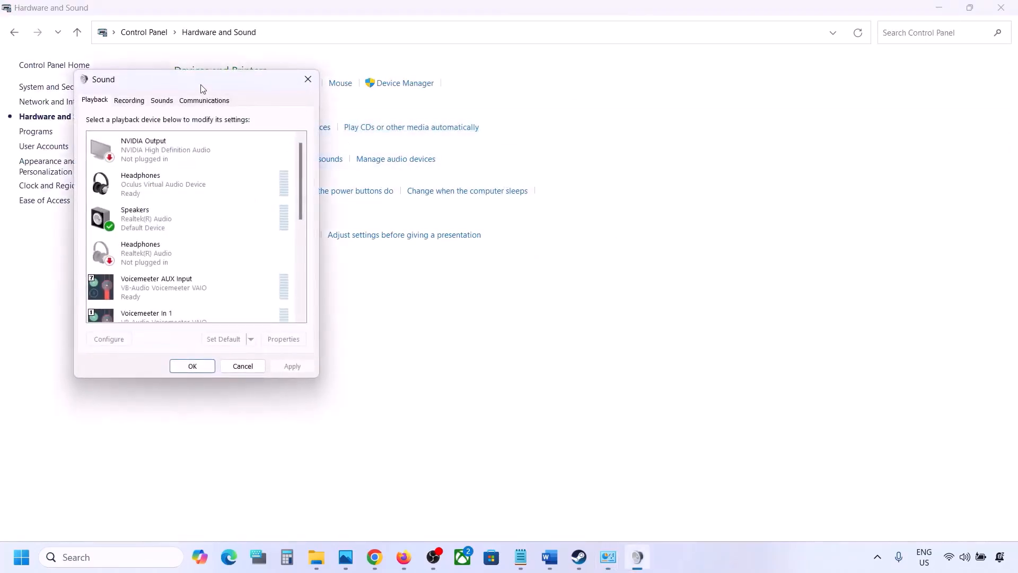
{"action": "left_click_drag", "start_coordinate": [203, 89], "coordinate": [596, 113]}
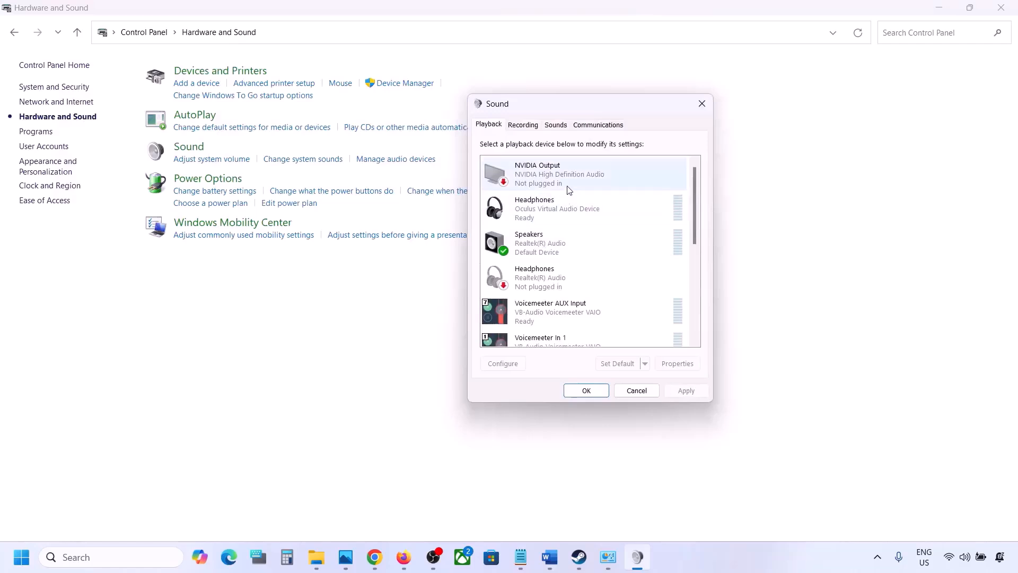
Step: Examine the playback device list for Oculus and Voicemeeter devices besides the default Realtek(R) Audio Speakers
{"action": "scroll", "coordinate": [574, 257], "scroll_direction": "down", "scroll_amount": 3}
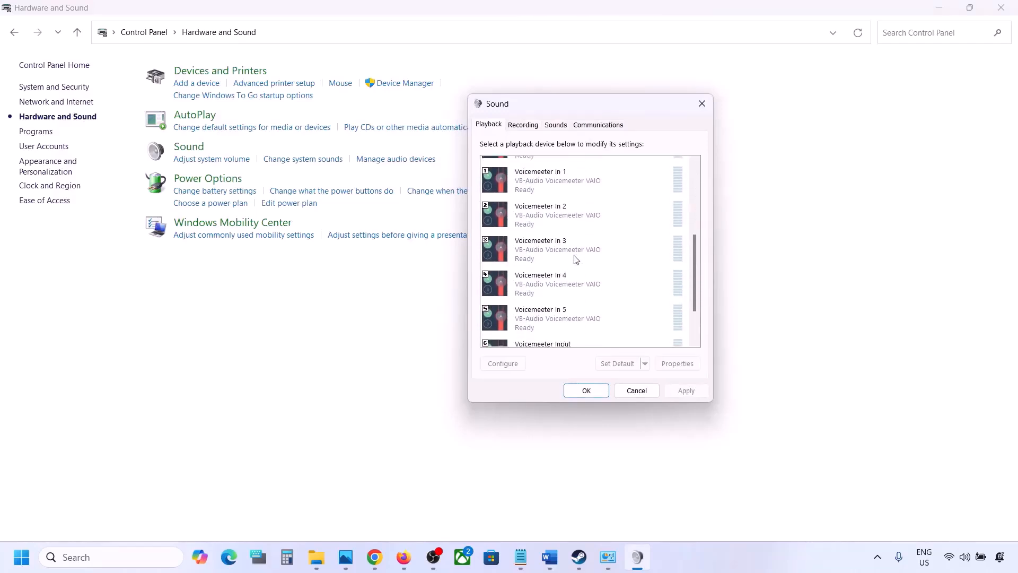
{"action": "scroll", "coordinate": [576, 259], "scroll_direction": "down", "scroll_amount": 1}
{"action": "scroll", "coordinate": [576, 259], "scroll_direction": "up", "scroll_amount": 4}
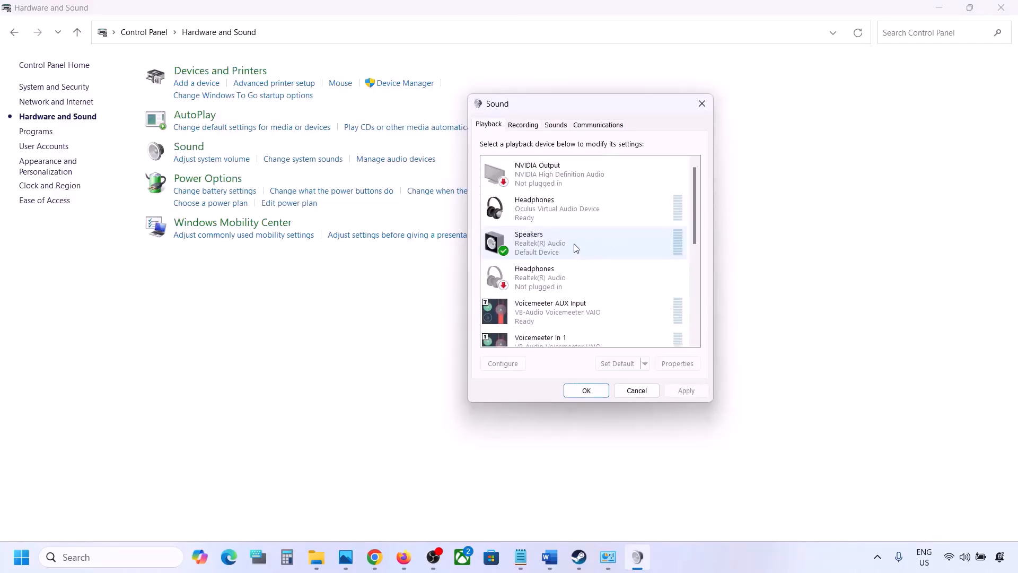
{"action": "left_click", "coordinate": [562, 243]}
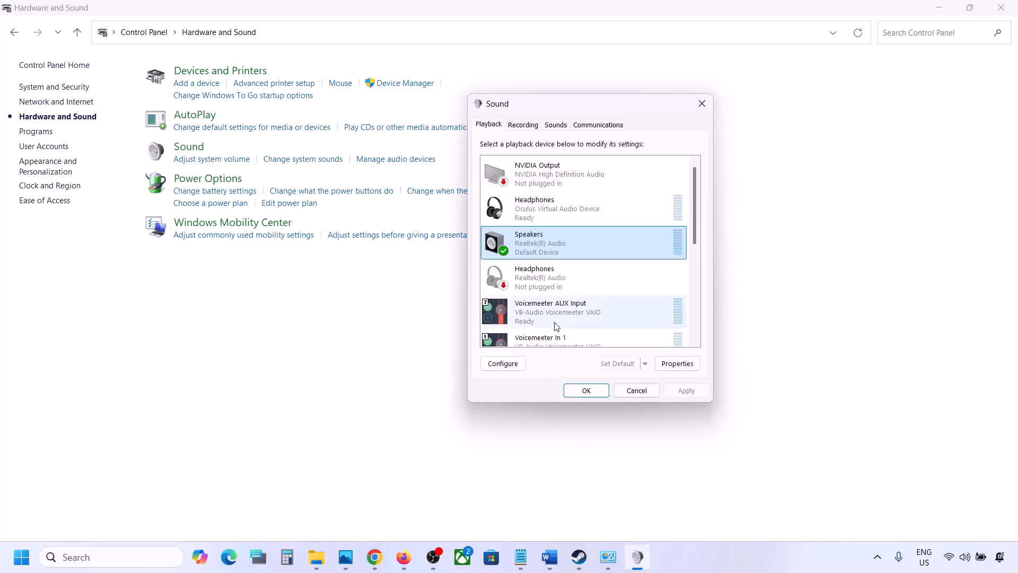
{"action": "scroll", "coordinate": [555, 325], "scroll_direction": "down", "scroll_amount": 2}
{"action": "scroll", "coordinate": [555, 326], "scroll_direction": "down", "scroll_amount": 3}
{"action": "scroll", "coordinate": [583, 291], "scroll_direction": "up", "scroll_amount": 5}
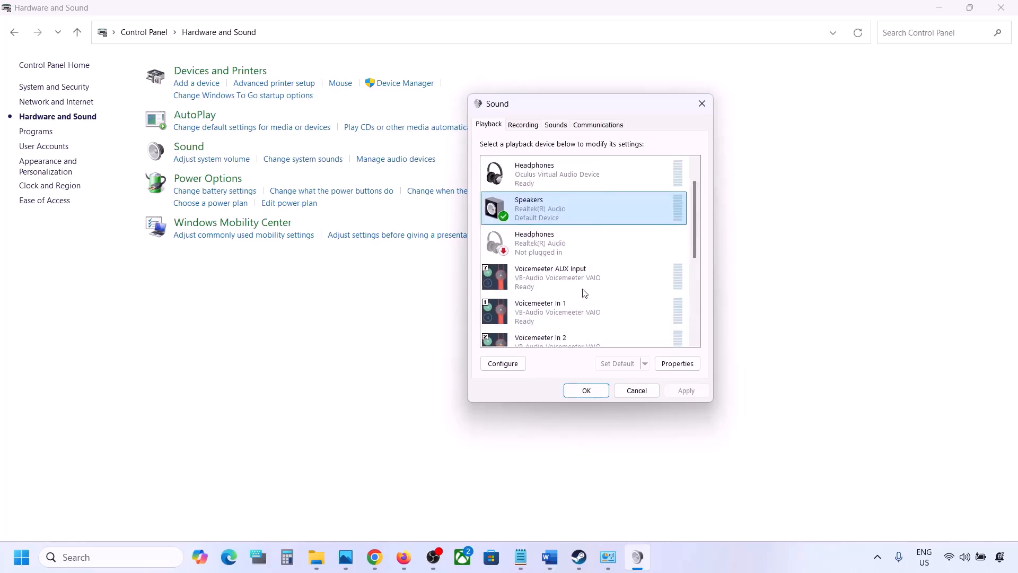
{"action": "scroll", "coordinate": [571, 255], "scroll_direction": "up", "scroll_amount": 1}
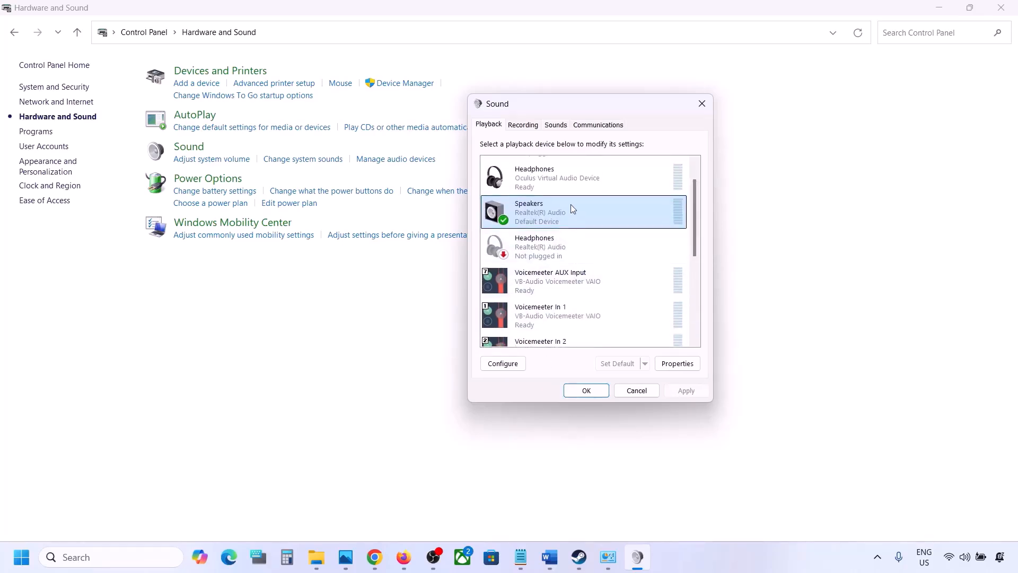
Step: Disable the Oculus Virtual Audio Device Headphones in the playback device list
{"action": "left_click", "coordinate": [537, 185]}
{"action": "right_click", "coordinate": [545, 183]}
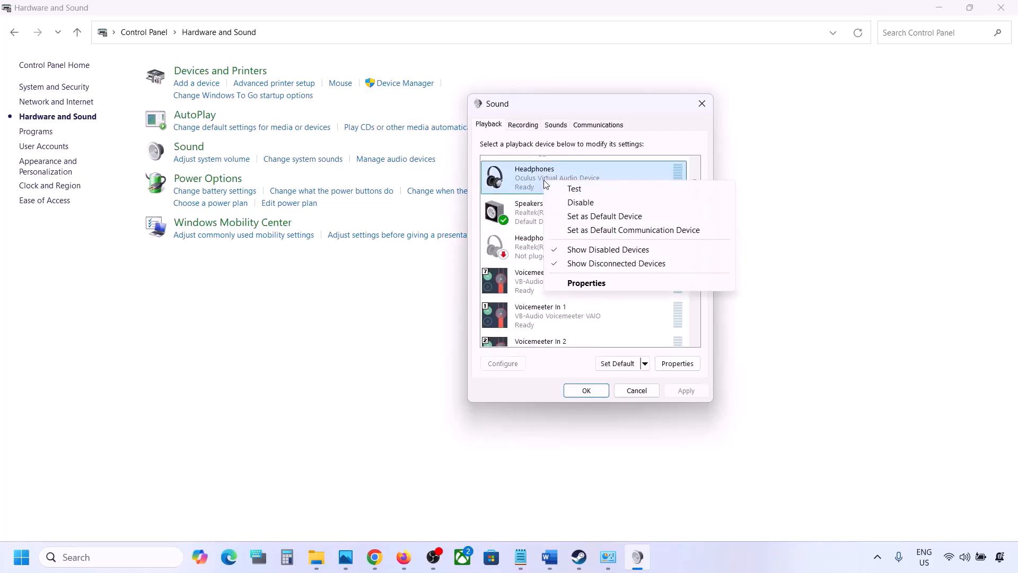
{"action": "left_click", "coordinate": [580, 202]}
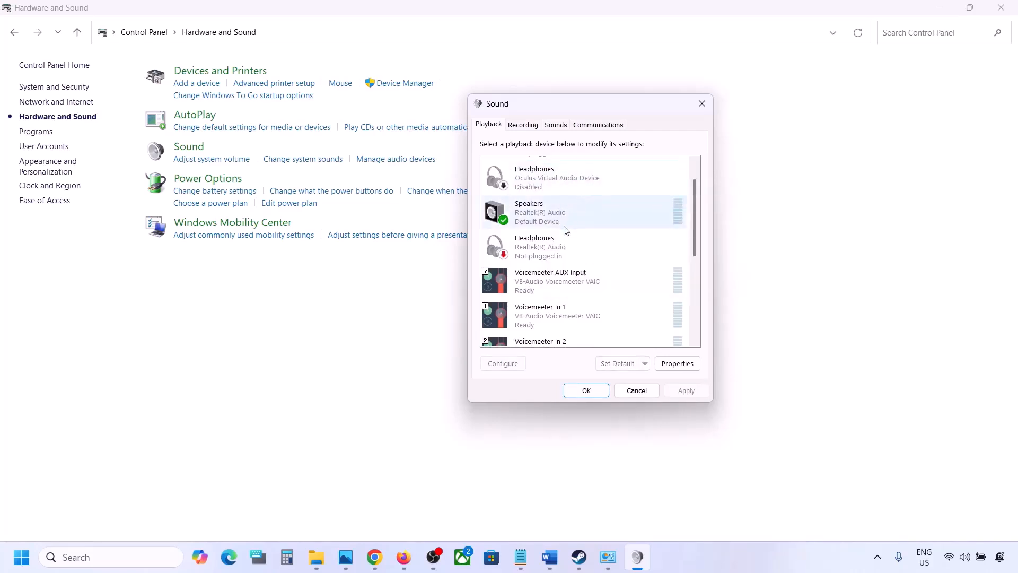
{"action": "scroll", "coordinate": [565, 230], "scroll_direction": "down", "scroll_amount": 2}
{"action": "scroll", "coordinate": [565, 222], "scroll_direction": "up", "scroll_amount": 3}
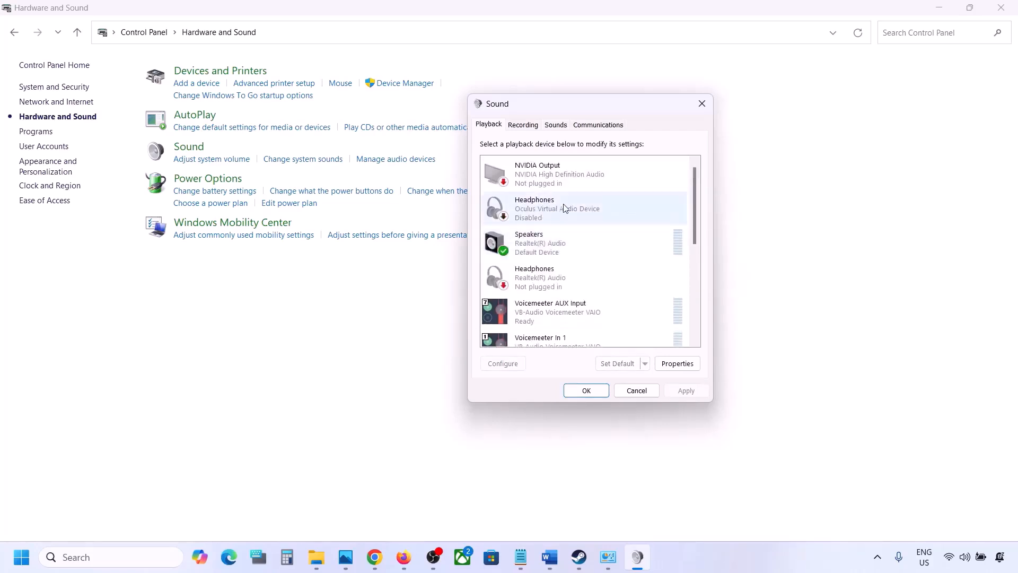
{"action": "right_click", "coordinate": [544, 200]}
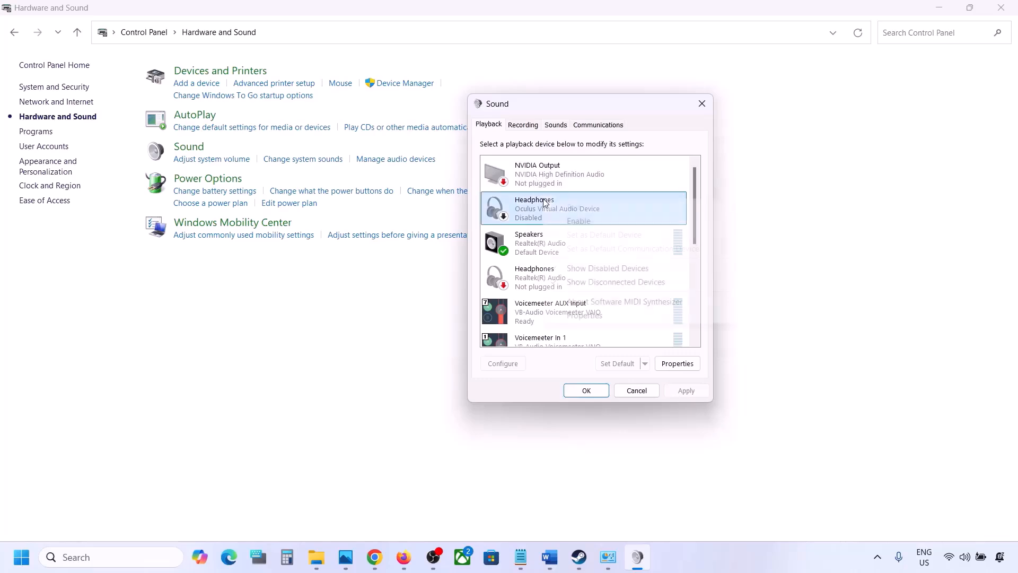
{"action": "left_click", "coordinate": [533, 220]}
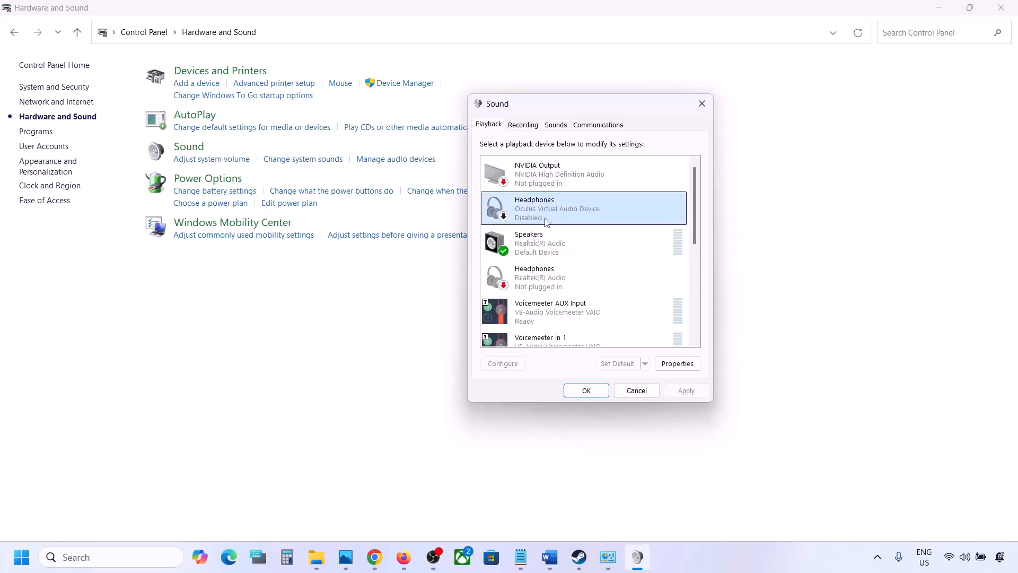
Step: Disable the Voicemeeter AUX Input playback device
{"action": "scroll", "coordinate": [545, 228], "scroll_direction": "down", "scroll_amount": 1}
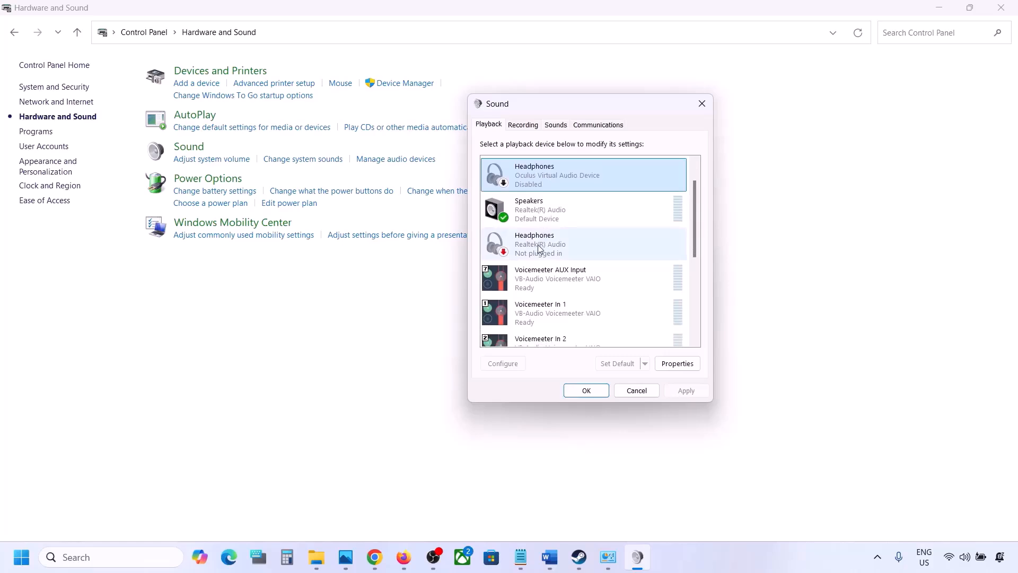
{"action": "left_click", "coordinate": [540, 248]}
{"action": "scroll", "coordinate": [540, 248], "scroll_direction": "down", "scroll_amount": 1}
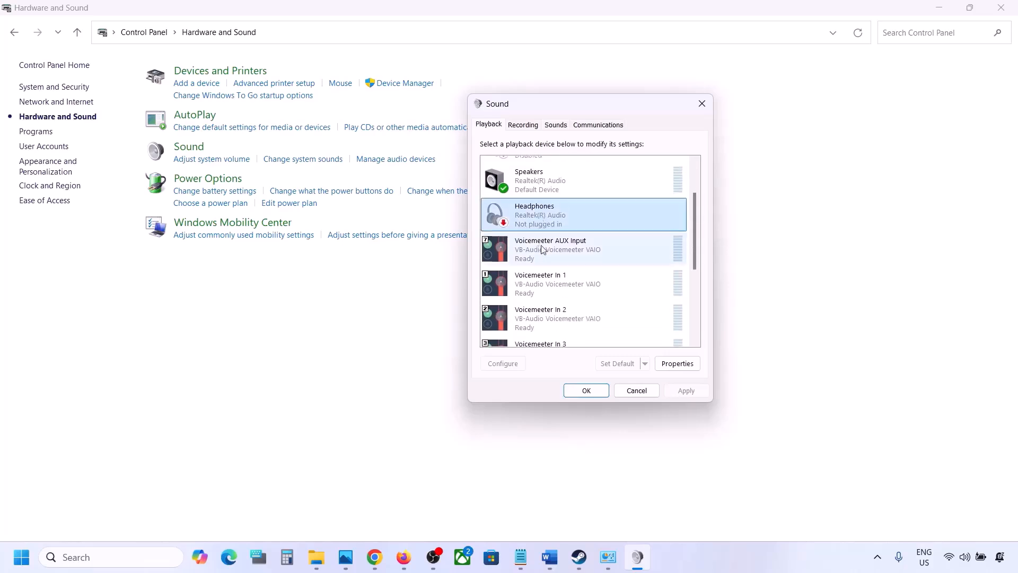
{"action": "left_click", "coordinate": [549, 254]}
{"action": "right_click", "coordinate": [549, 254]}
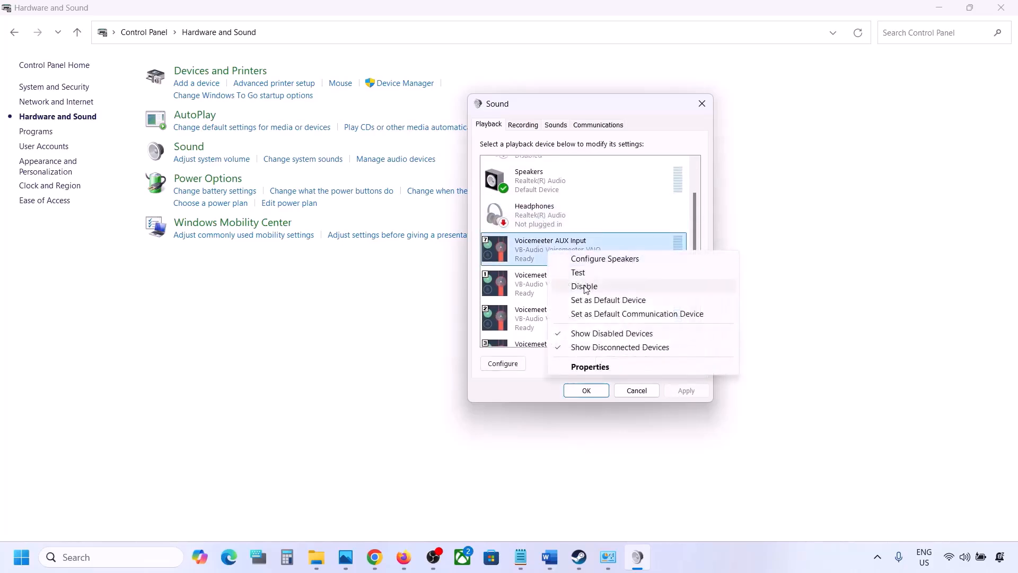
{"action": "left_click", "coordinate": [574, 285]}
Step: Disable the Voicemeeter In 1, Voicemeeter In 2 and Voicemeeter In 3 playback devices
{"action": "left_click", "coordinate": [554, 289]}
{"action": "right_click", "coordinate": [555, 286]}
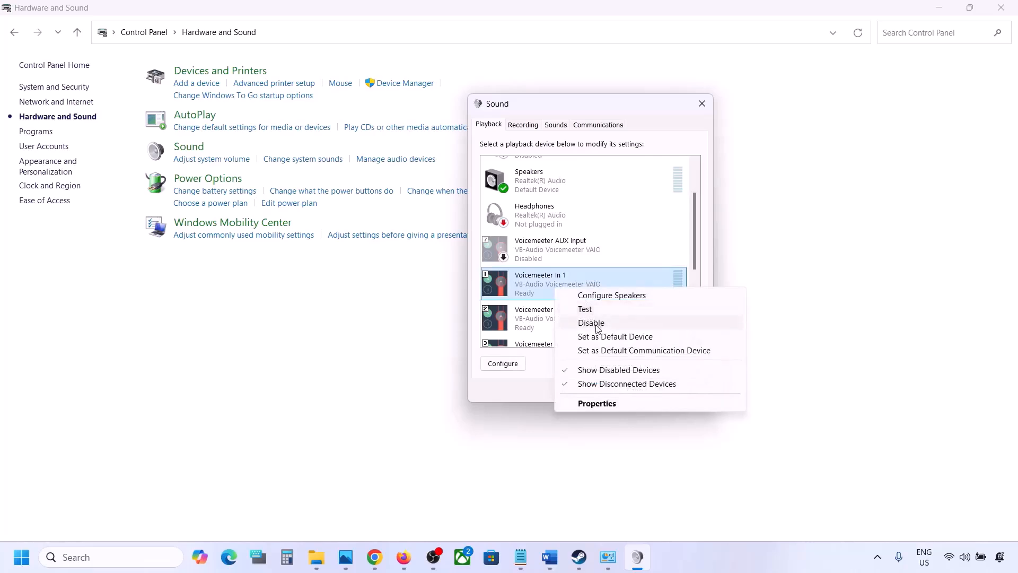
{"action": "left_click", "coordinate": [589, 321]}
{"action": "right_click", "coordinate": [569, 286]}
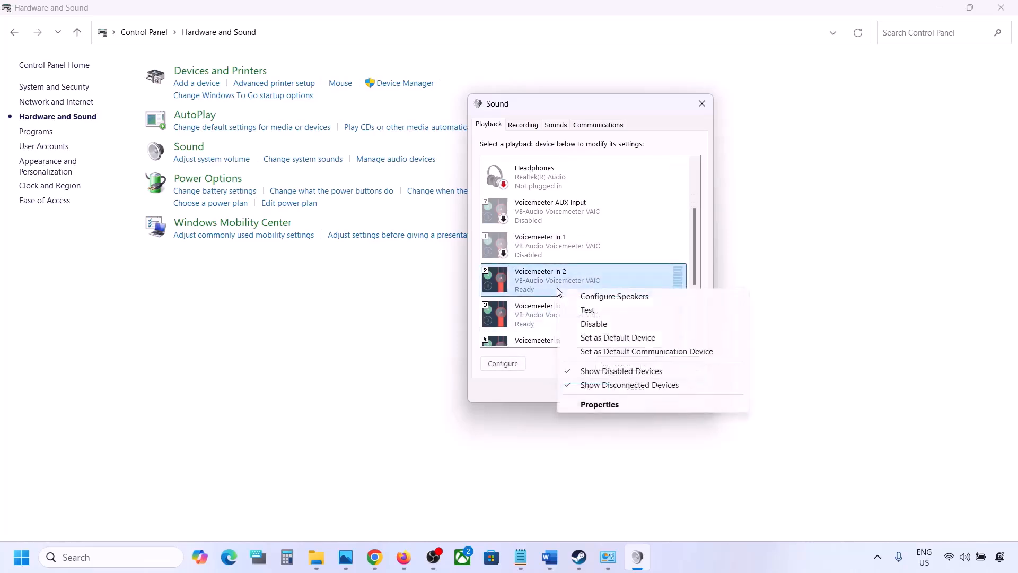
{"action": "left_click", "coordinate": [594, 324]}
{"action": "right_click", "coordinate": [547, 320]}
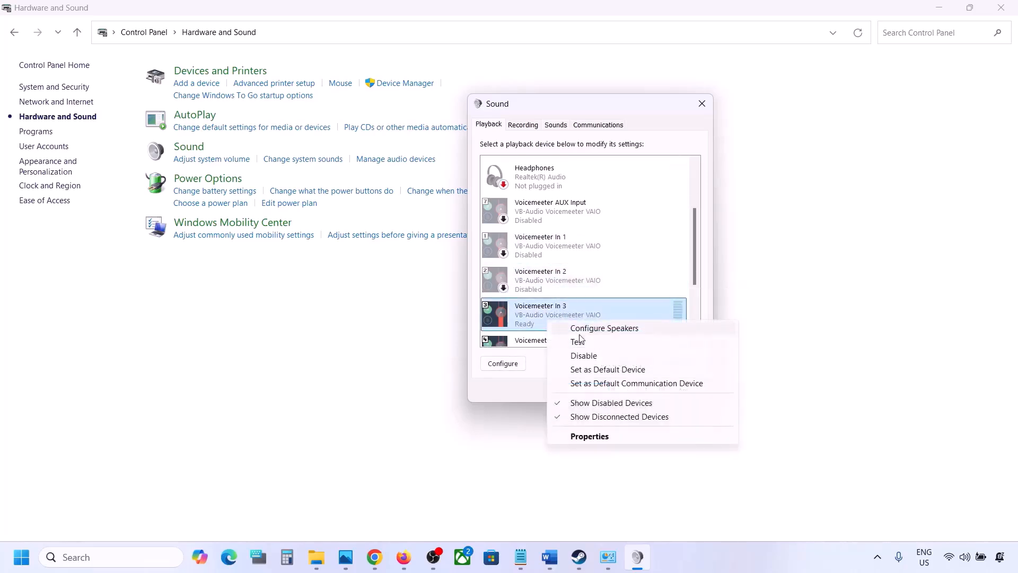
{"action": "left_click", "coordinate": [583, 354]}
Step: Disable the Voicemeeter Input, Voicemeeter In 5, Voicemeeter In 4 and Voicemeeter VAIO3 Input playback devices
{"action": "scroll", "coordinate": [570, 314], "scroll_direction": "down", "scroll_amount": 2}
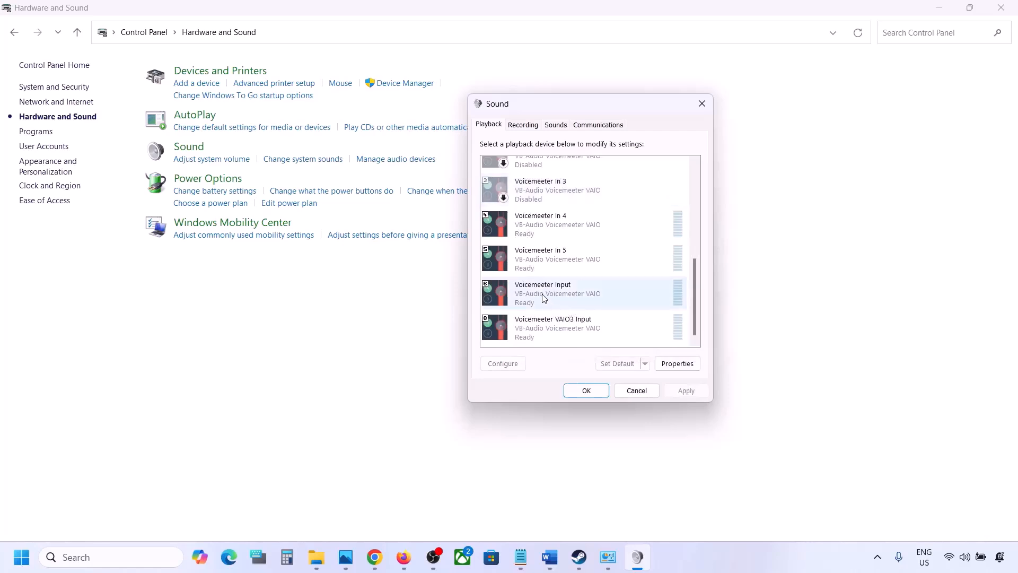
{"action": "right_click", "coordinate": [546, 297]}
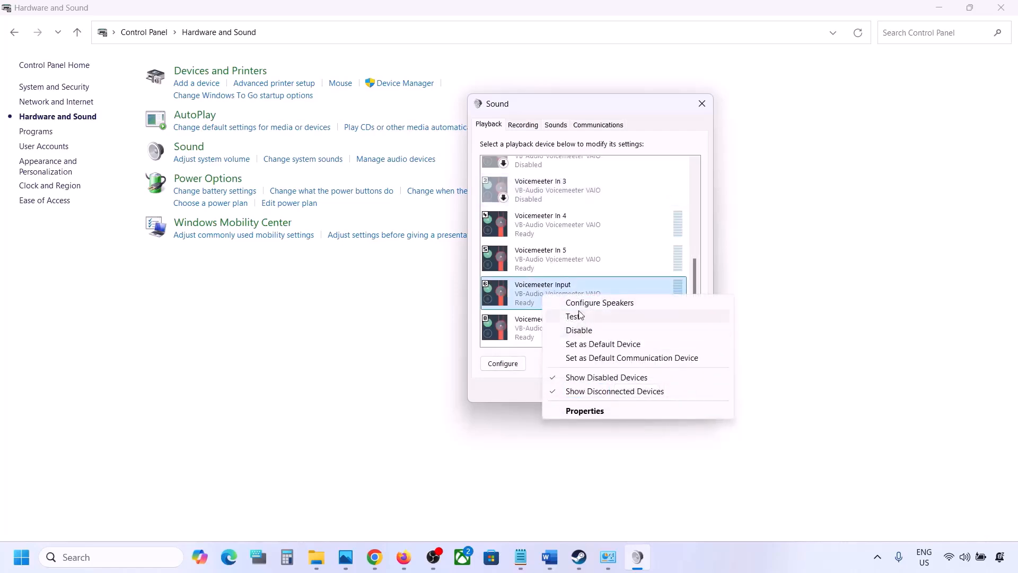
{"action": "left_click", "coordinate": [580, 330]}
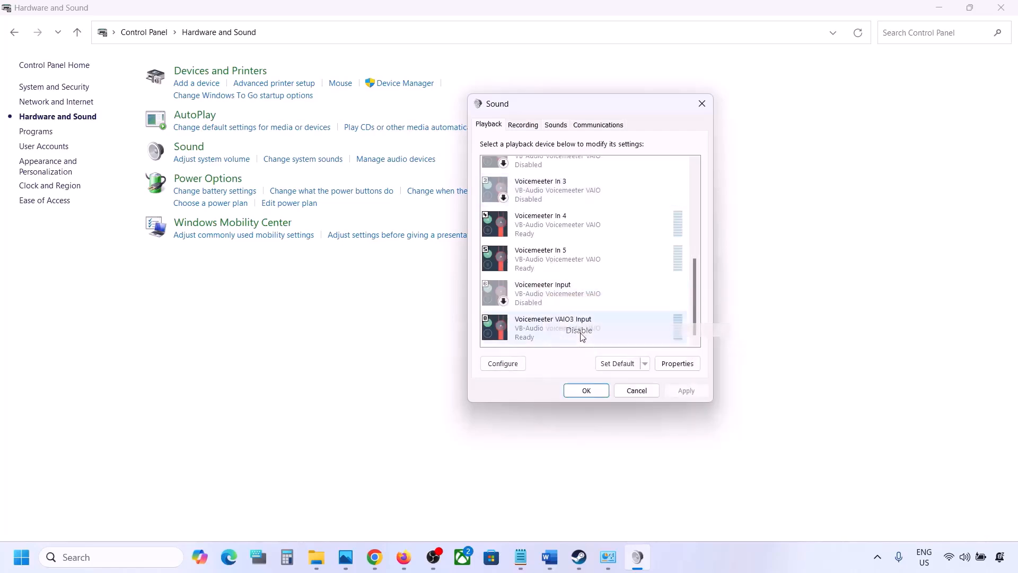
{"action": "right_click", "coordinate": [540, 265]}
{"action": "left_click", "coordinate": [570, 301]}
{"action": "left_click", "coordinate": [546, 231]}
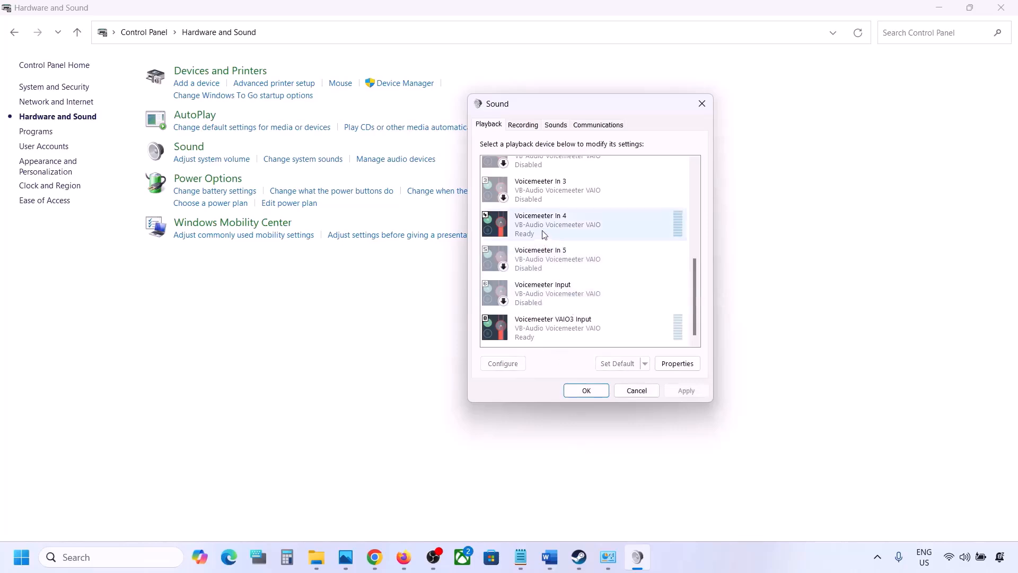
{"action": "right_click", "coordinate": [542, 227]}
{"action": "left_click", "coordinate": [573, 260]}
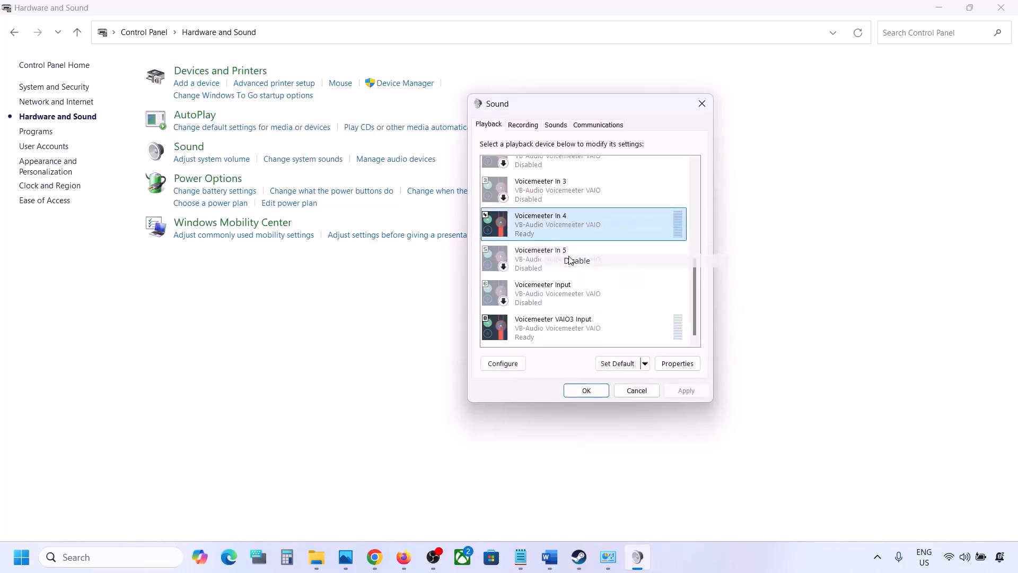
{"action": "right_click", "coordinate": [539, 324]}
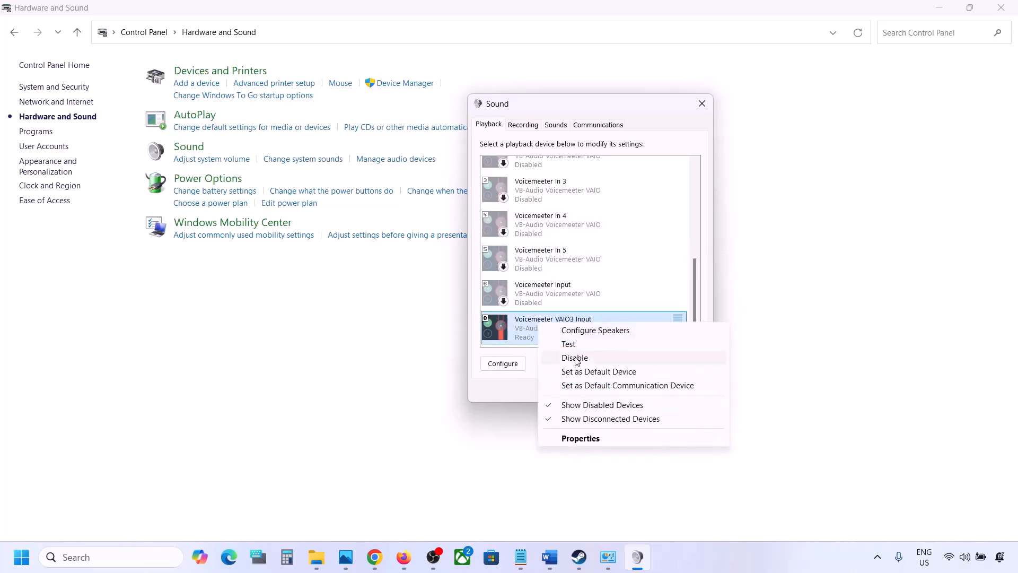
{"action": "left_click", "coordinate": [574, 357]}
Step: Select the Realtek(R) Audio Speakers and check whether they are the default playback device
{"action": "scroll", "coordinate": [545, 227], "scroll_direction": "up", "scroll_amount": 5}
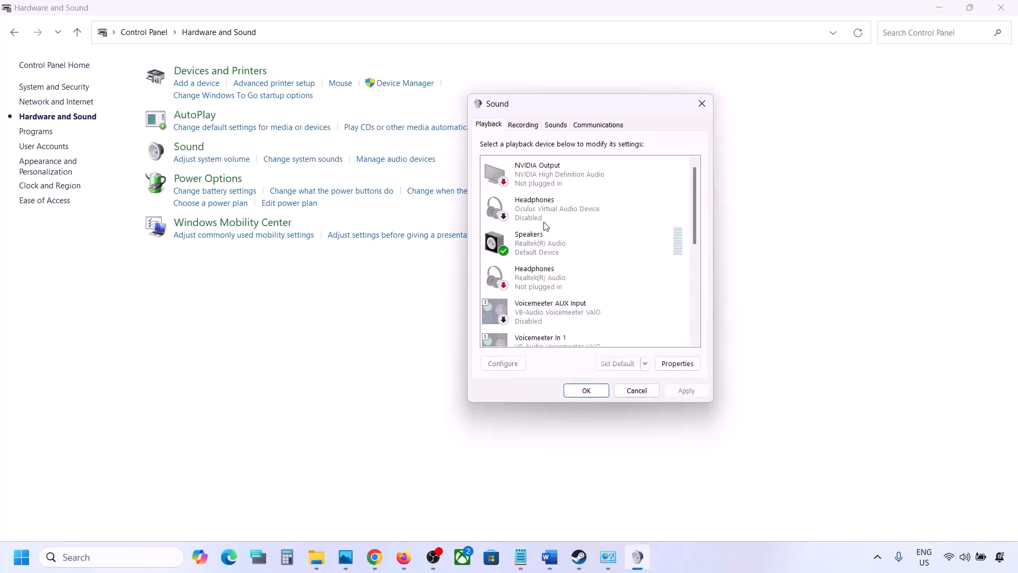
{"action": "left_click", "coordinate": [561, 244]}
{"action": "right_click", "coordinate": [561, 244]}
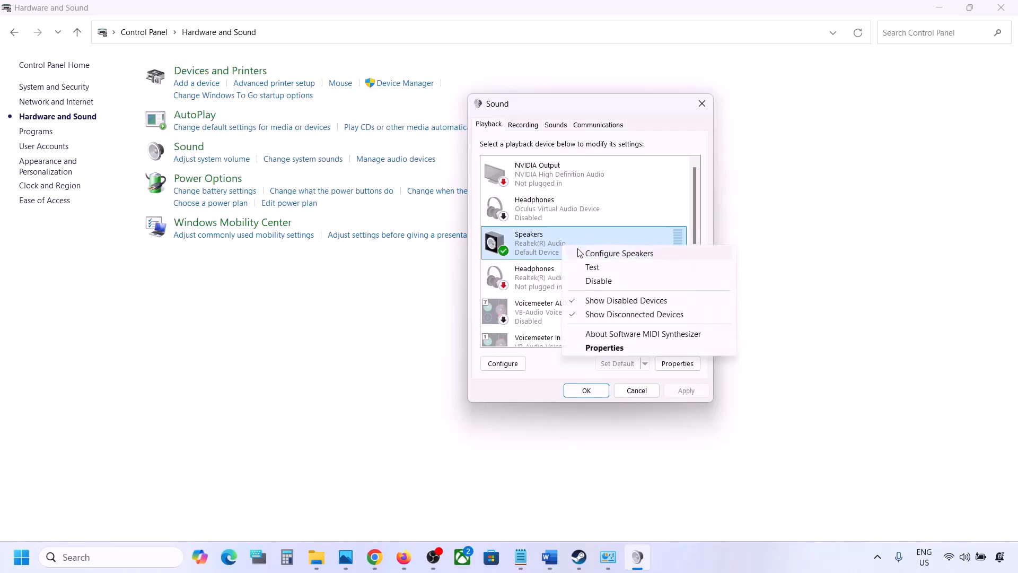
{"action": "left_click", "coordinate": [536, 255]}
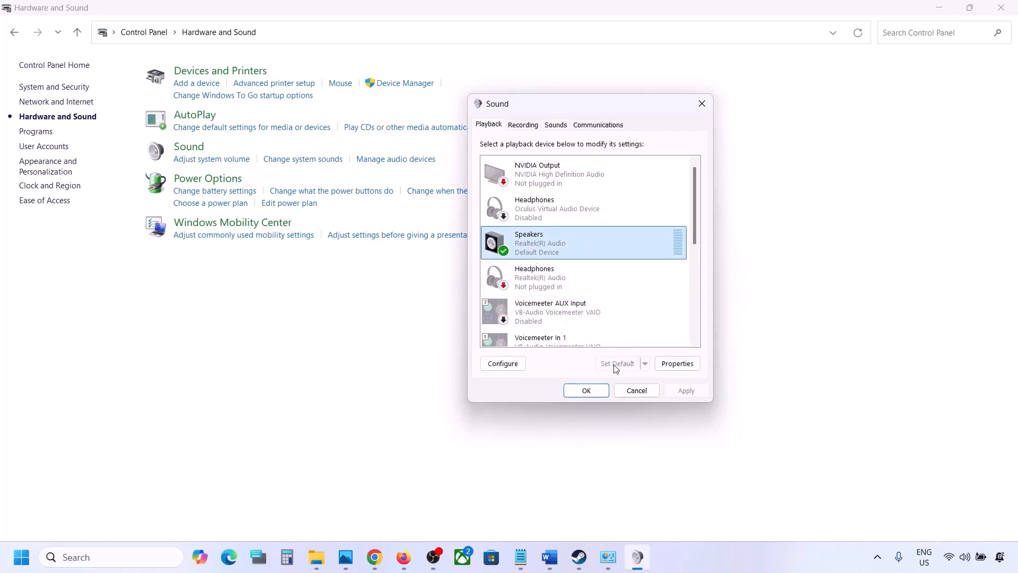
Step: Disable the Oculus Virtual Audio Device Headset Microphone among the recording devices and close the Sound dialog
{"action": "left_click", "coordinate": [526, 126]}
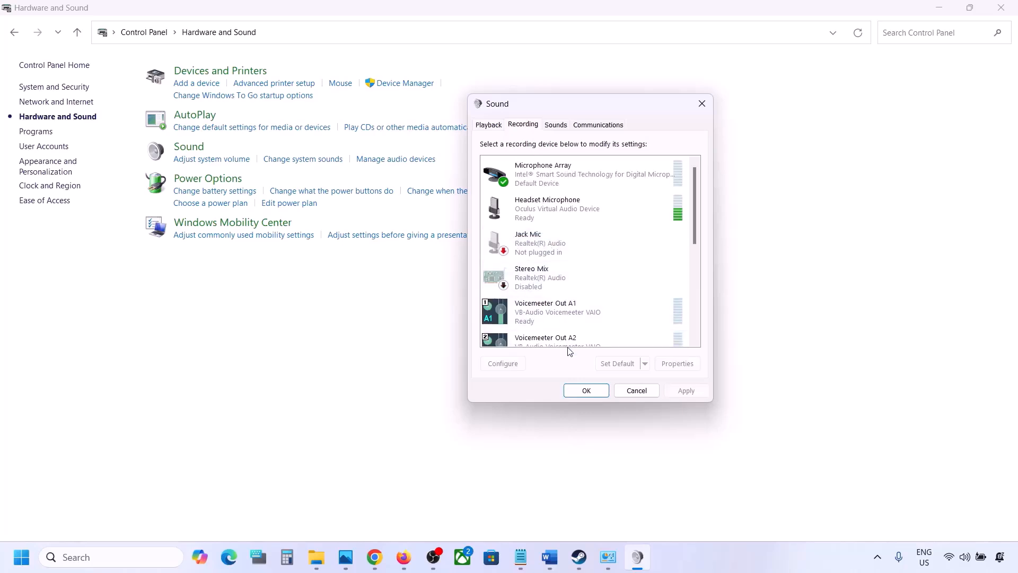
{"action": "scroll", "coordinate": [563, 272], "scroll_direction": "down", "scroll_amount": 3}
{"action": "scroll", "coordinate": [565, 270], "scroll_direction": "up", "scroll_amount": 2}
{"action": "scroll", "coordinate": [565, 271], "scroll_direction": "up", "scroll_amount": 1}
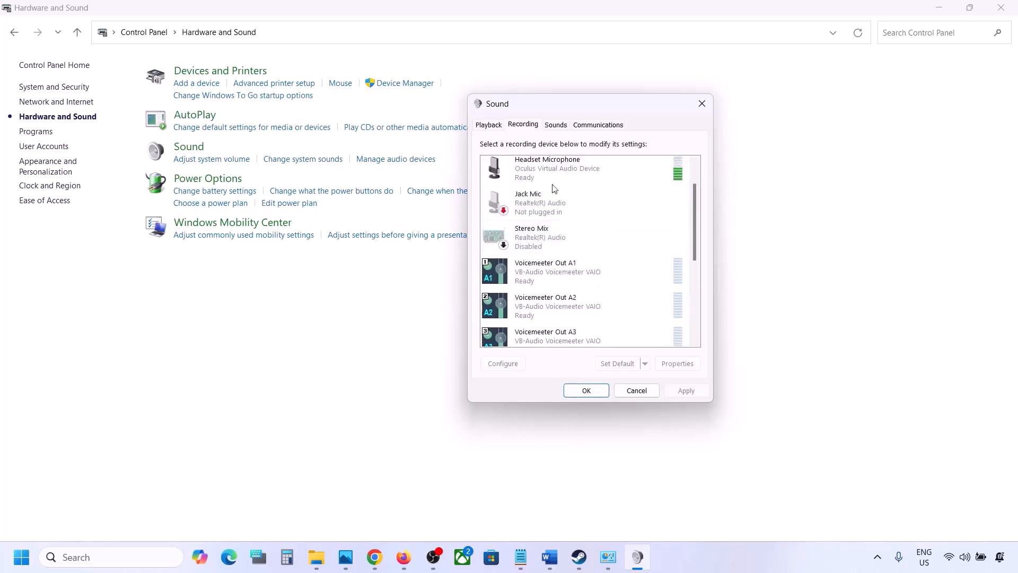
{"action": "left_click", "coordinate": [488, 124]}
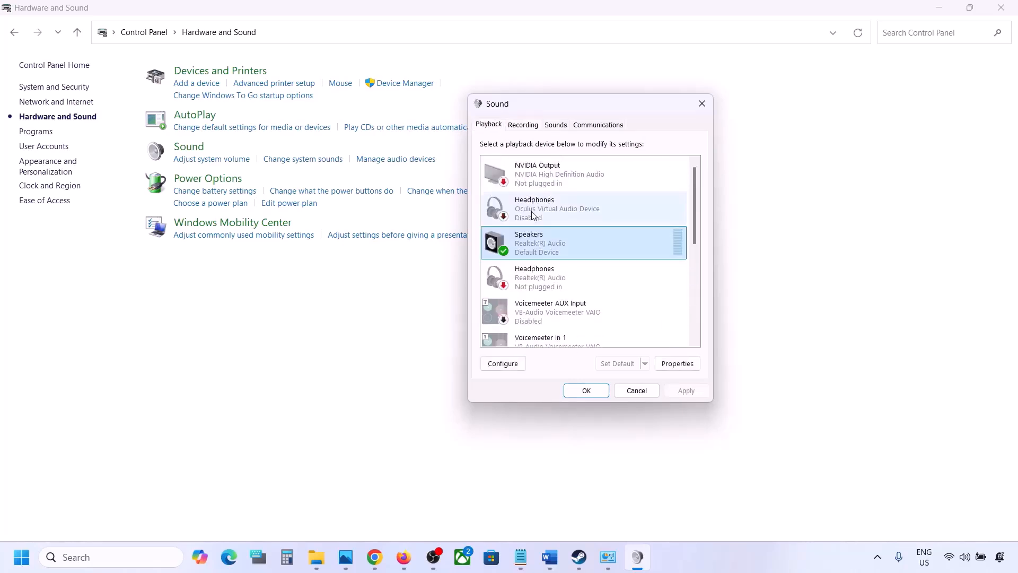
{"action": "left_click", "coordinate": [523, 126]}
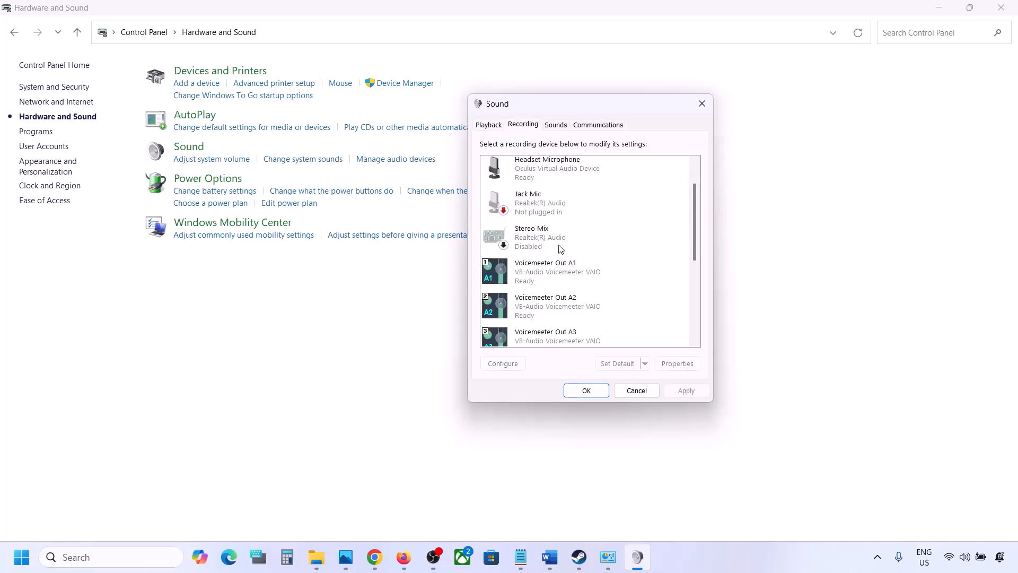
{"action": "scroll", "coordinate": [568, 258], "scroll_direction": "up", "scroll_amount": 1}
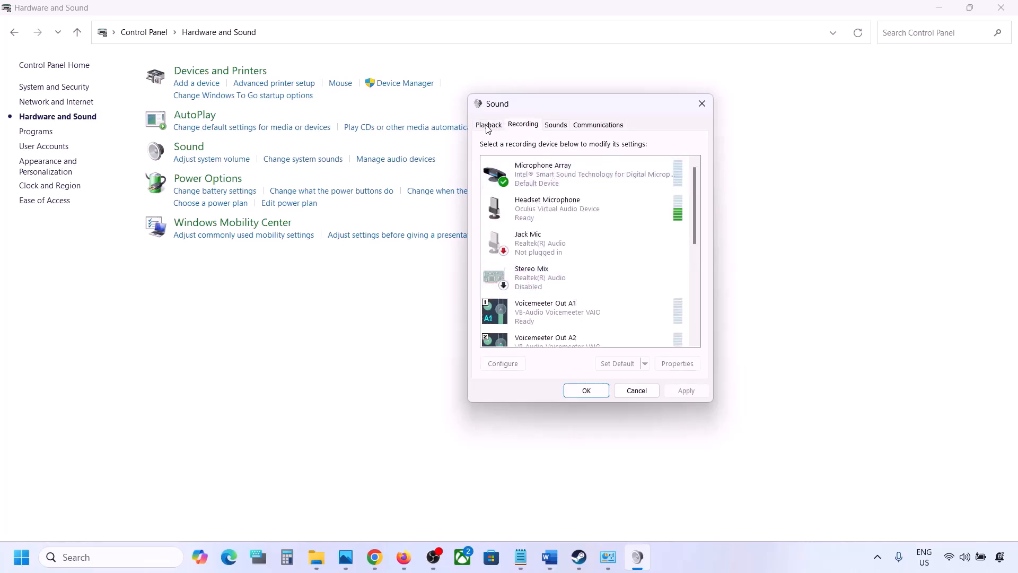
{"action": "left_click", "coordinate": [536, 212]}
{"action": "right_click", "coordinate": [537, 211]}
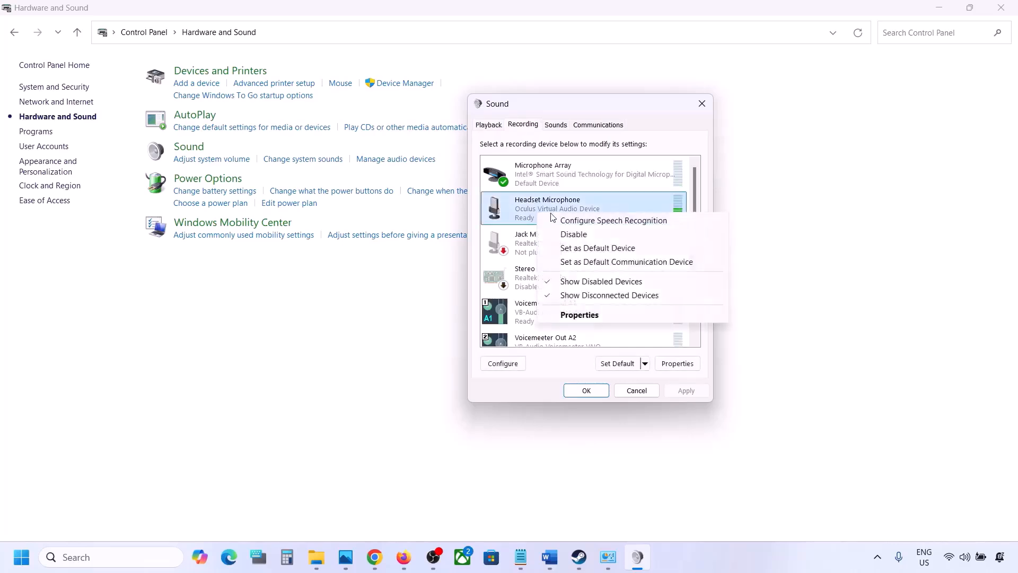
{"action": "left_click", "coordinate": [577, 235]}
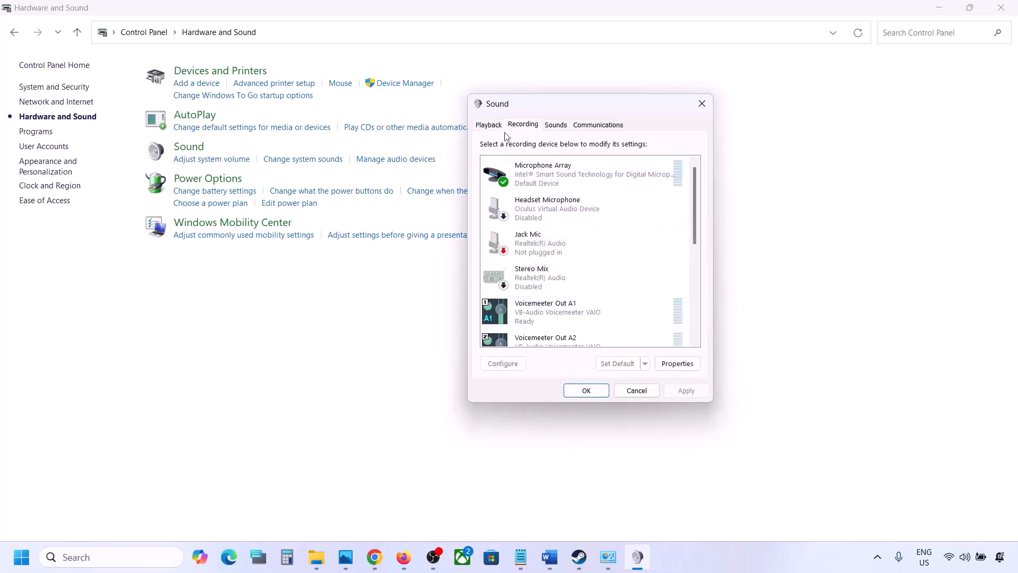
{"action": "left_click", "coordinate": [484, 126]}
{"action": "left_click", "coordinate": [702, 104]}
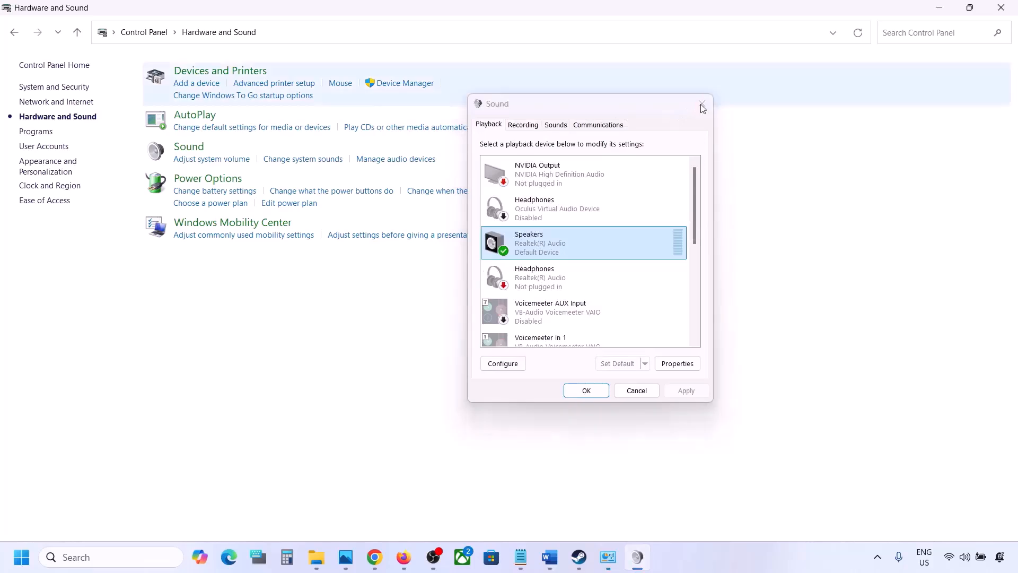
Step: Open Device Manager and expand the Sound, video and game controllers category
{"action": "right_click", "coordinate": [21, 567]}
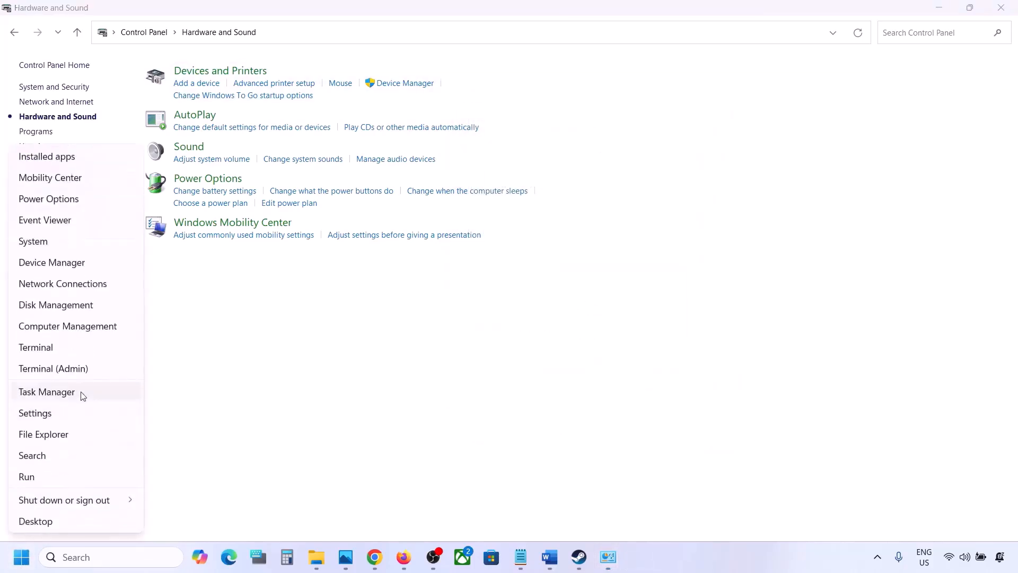
{"action": "left_click", "coordinate": [53, 262]}
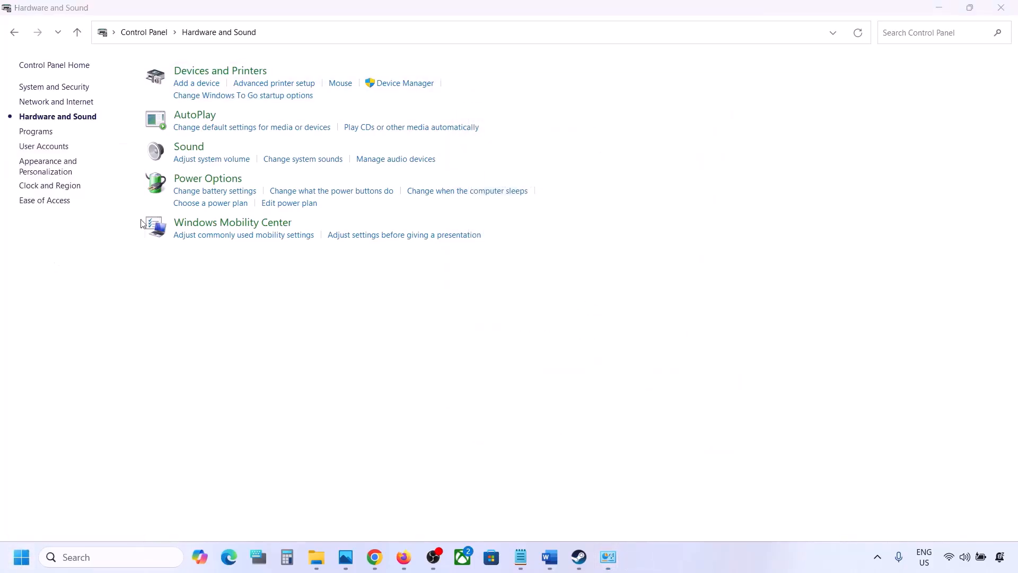
{"action": "scroll", "coordinate": [144, 254], "scroll_direction": "down", "scroll_amount": 1}
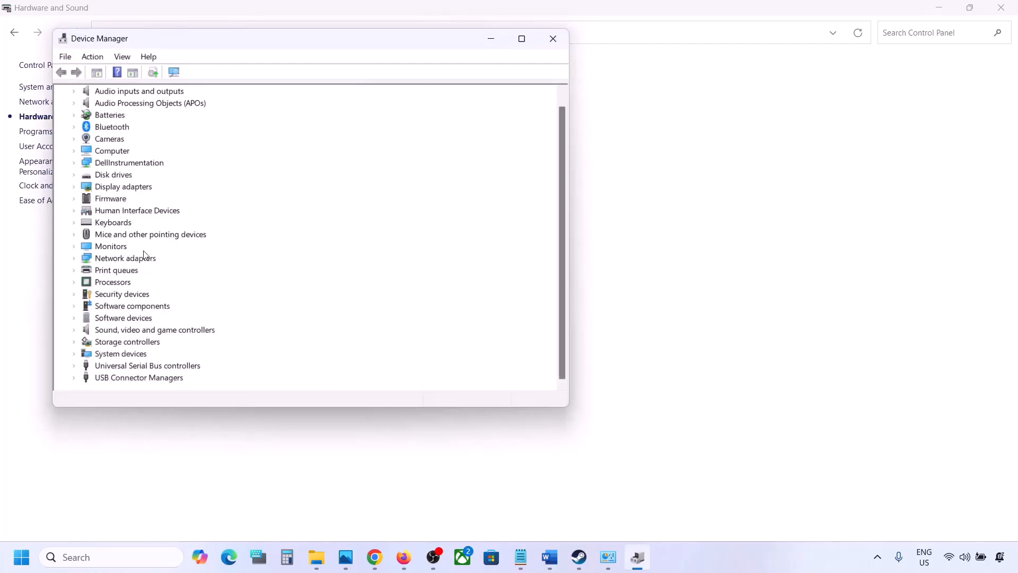
{"action": "left_click", "coordinate": [74, 330]}
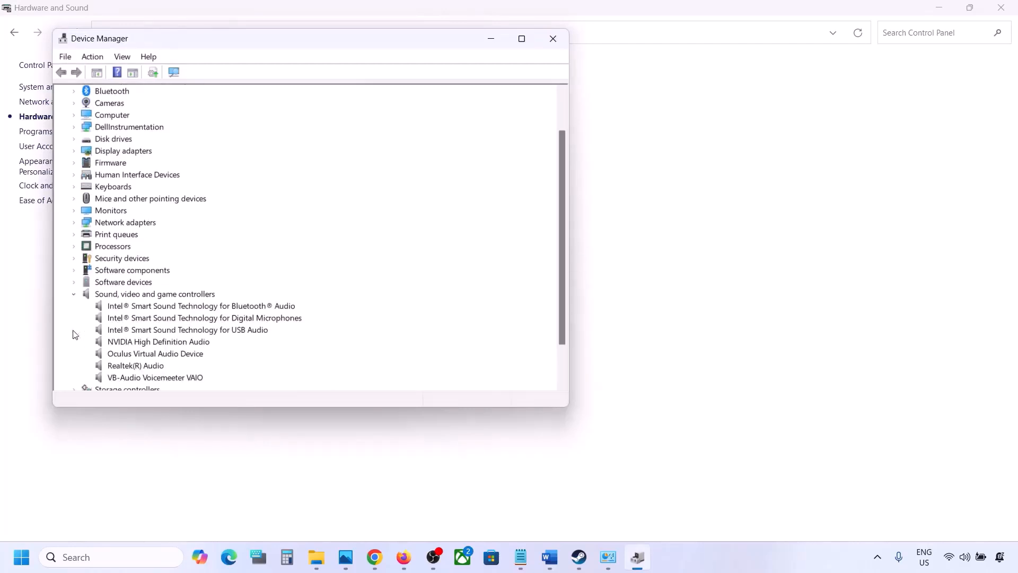
{"action": "scroll", "coordinate": [136, 318], "scroll_direction": "down", "scroll_amount": 2}
Step: Disable the VB-Audio Voicemeeter VAIO device under Sound, video and game controllers
{"action": "left_click", "coordinate": [142, 320]}
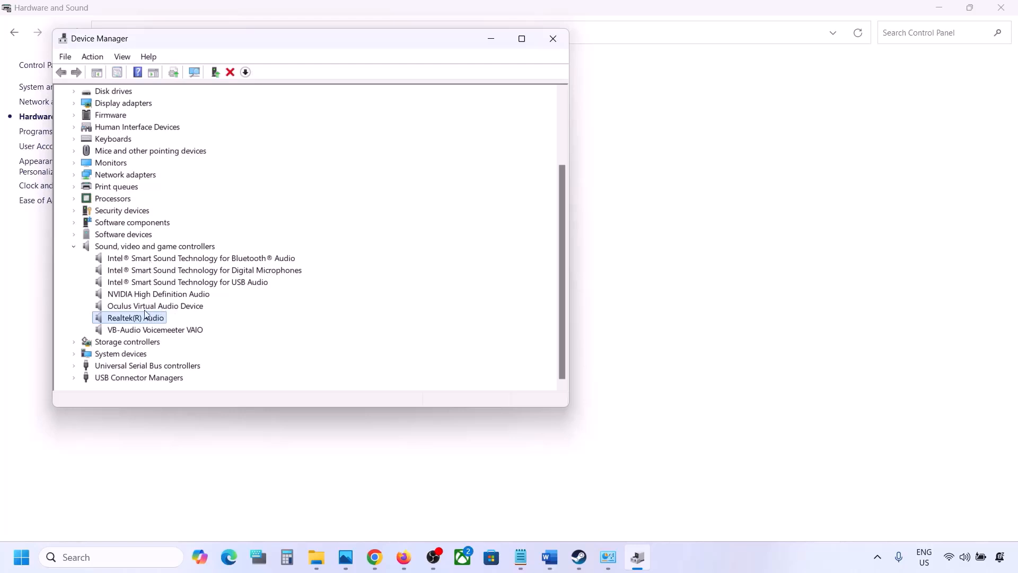
{"action": "left_click", "coordinate": [140, 331]}
{"action": "right_click", "coordinate": [140, 332]}
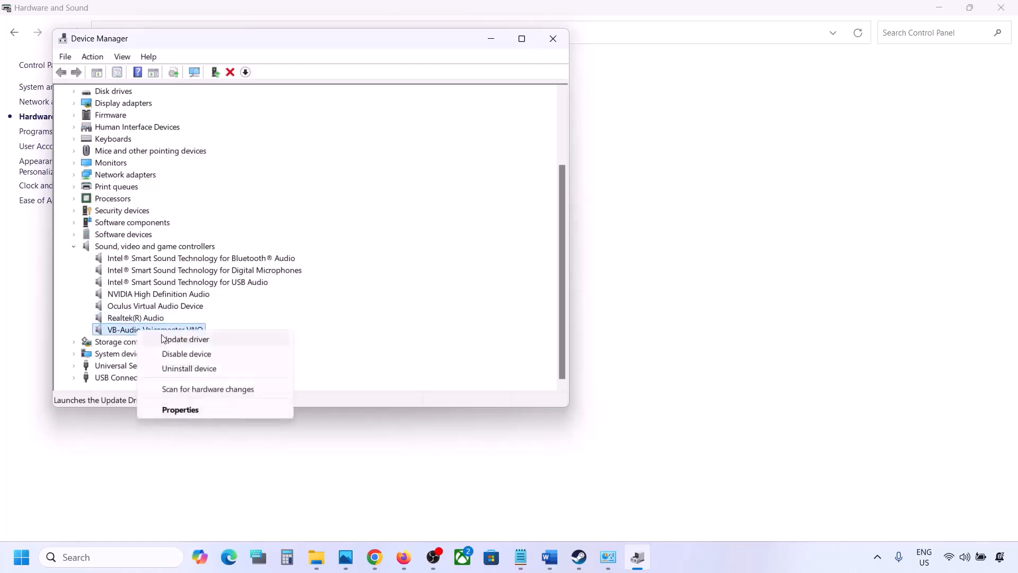
{"action": "left_click", "coordinate": [173, 353]}
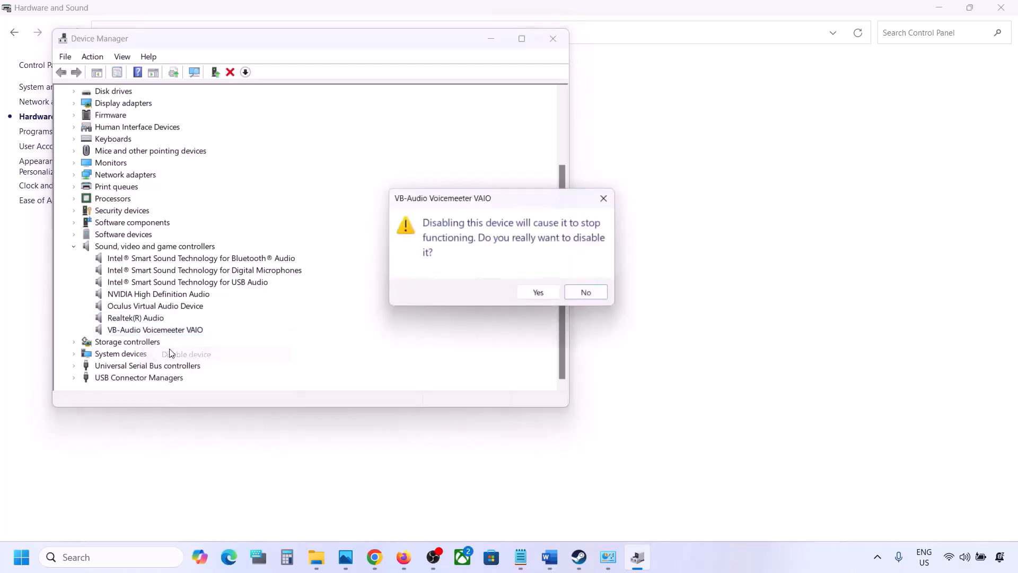
{"action": "left_click", "coordinate": [537, 295]}
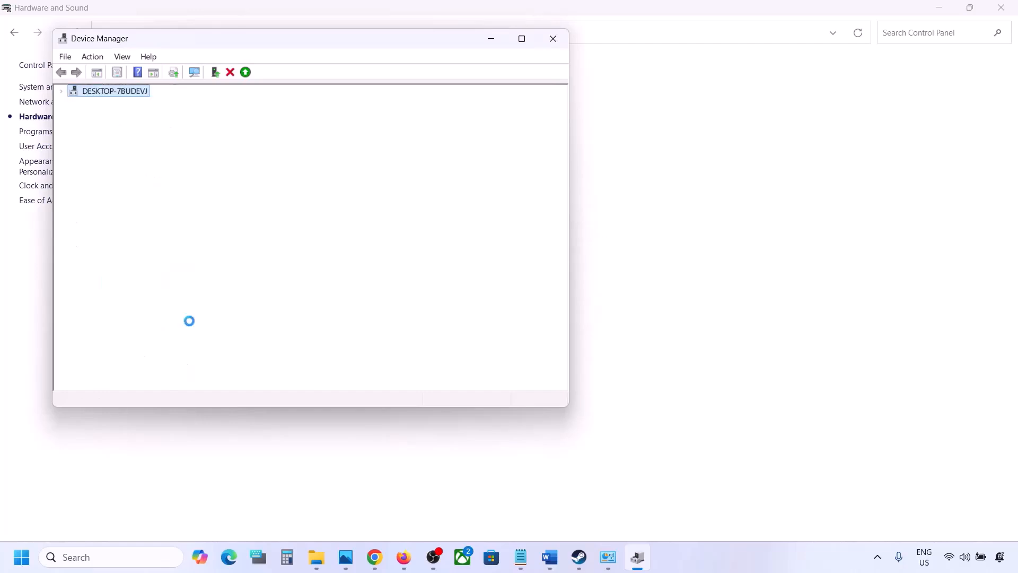
Step: Disable the Oculus Virtual Audio Device among the sound controllers in Device Manager
{"action": "scroll", "coordinate": [167, 339], "scroll_direction": "down", "scroll_amount": 1}
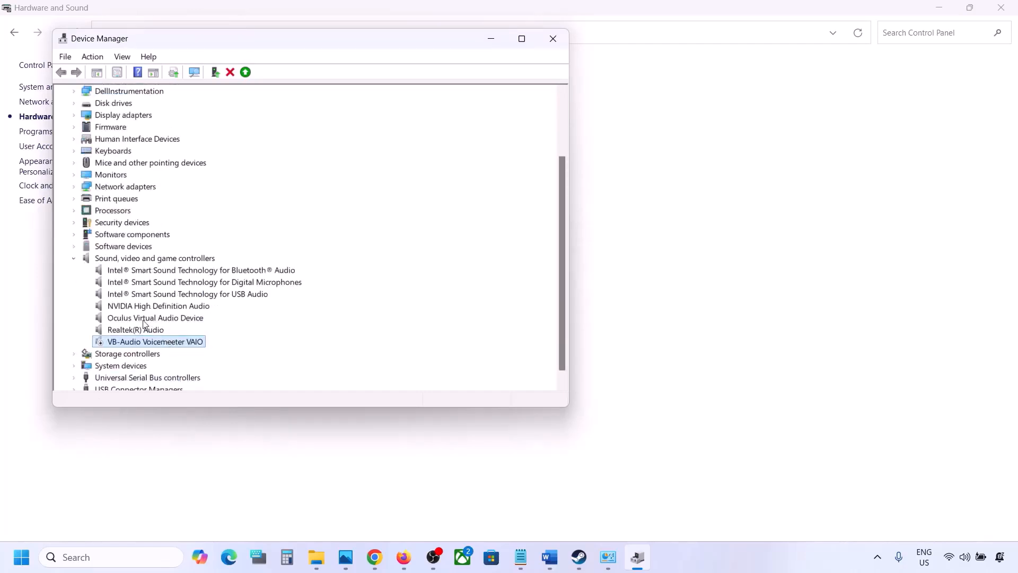
{"action": "right_click", "coordinate": [144, 323]}
{"action": "left_click", "coordinate": [191, 344]}
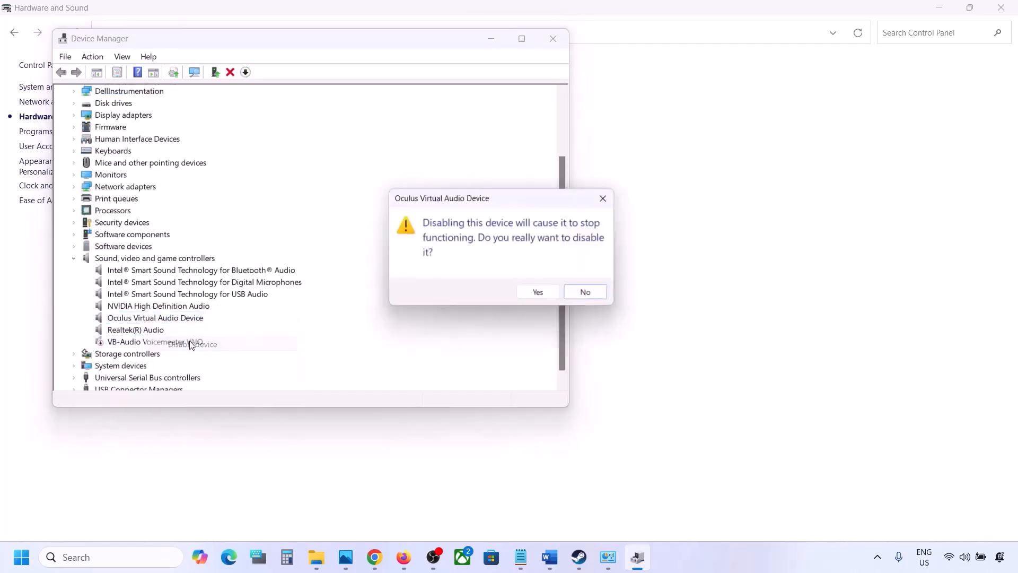
{"action": "left_click", "coordinate": [537, 291]}
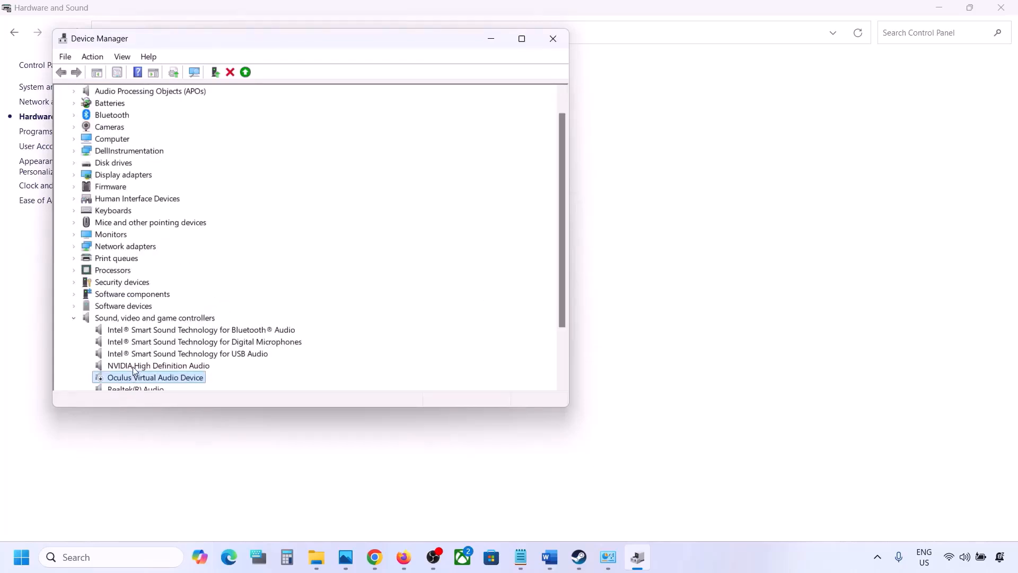
Step: Disable the NVIDIA High Definition Audio and Intel Smart Sound Technology for Bluetooth Audio devices
{"action": "right_click", "coordinate": [135, 370]}
{"action": "left_click", "coordinate": [178, 393]}
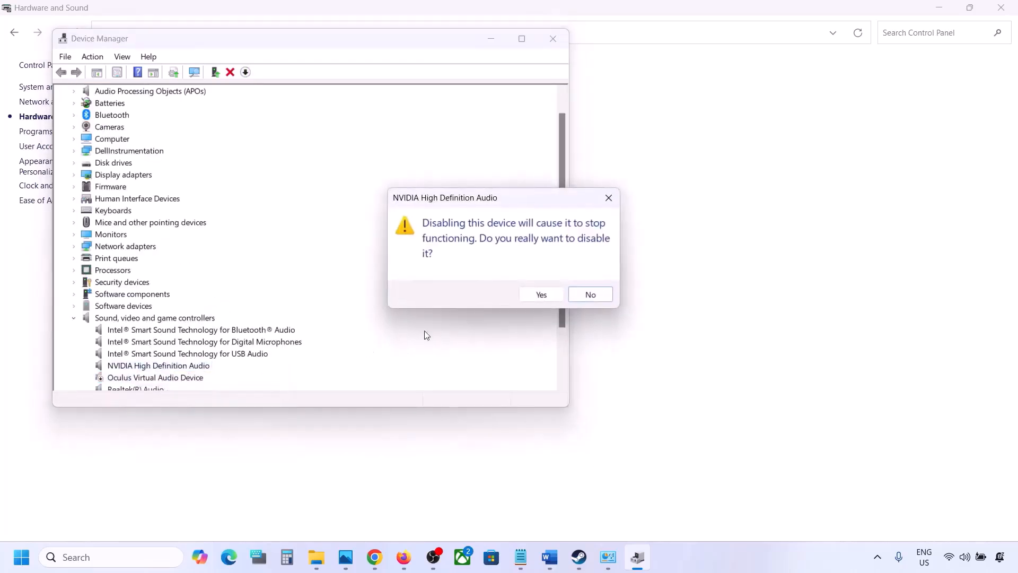
{"action": "left_click", "coordinate": [528, 295]}
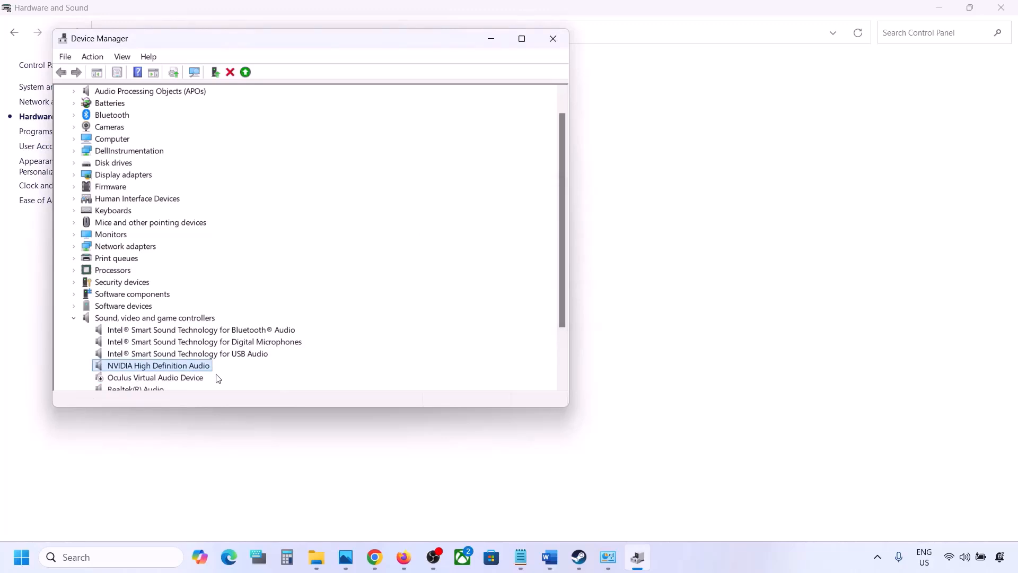
{"action": "scroll", "coordinate": [207, 344], "scroll_direction": "down", "scroll_amount": 2}
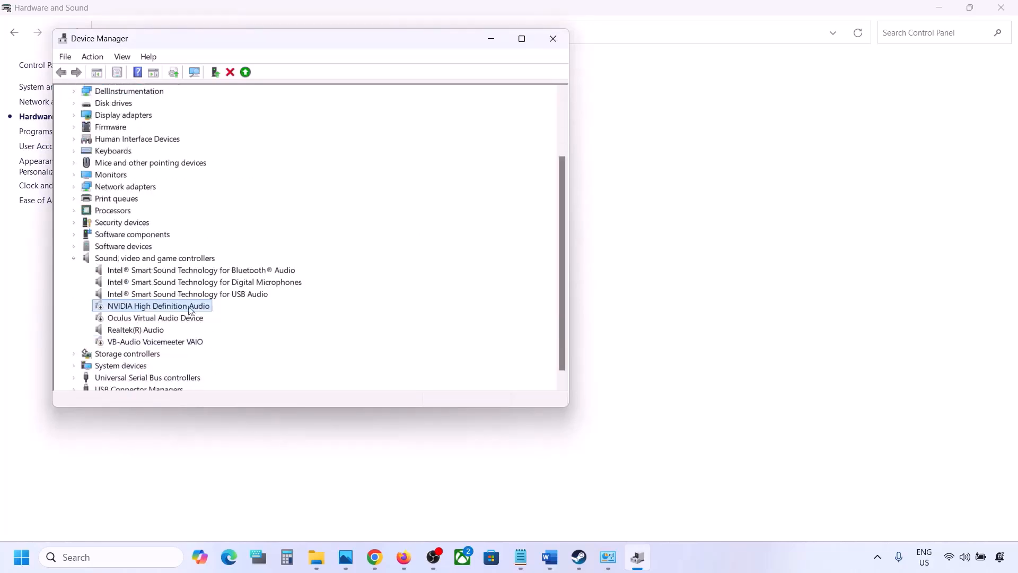
{"action": "right_click", "coordinate": [154, 273]}
{"action": "left_click", "coordinate": [198, 295]}
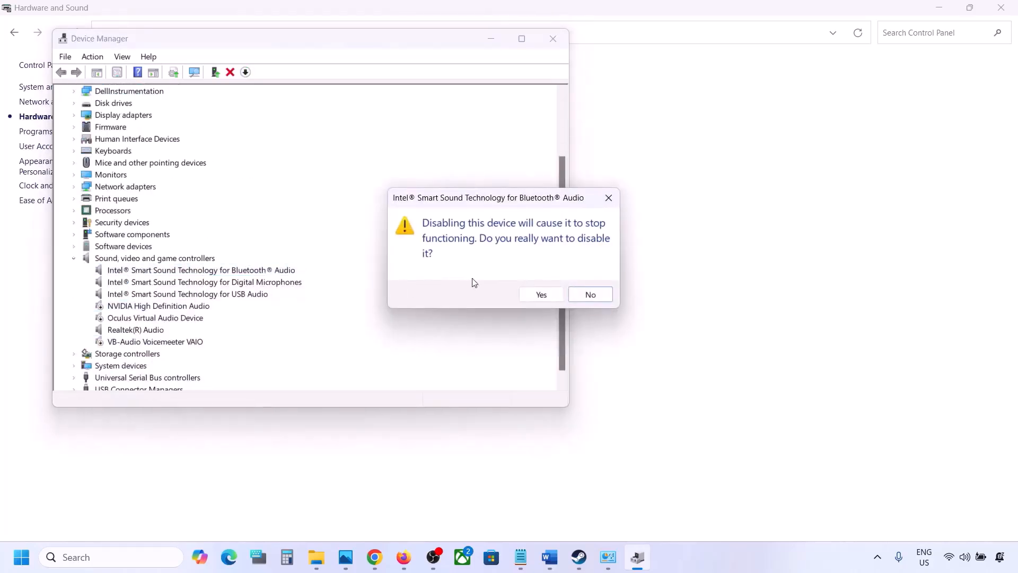
{"action": "left_click", "coordinate": [540, 295]}
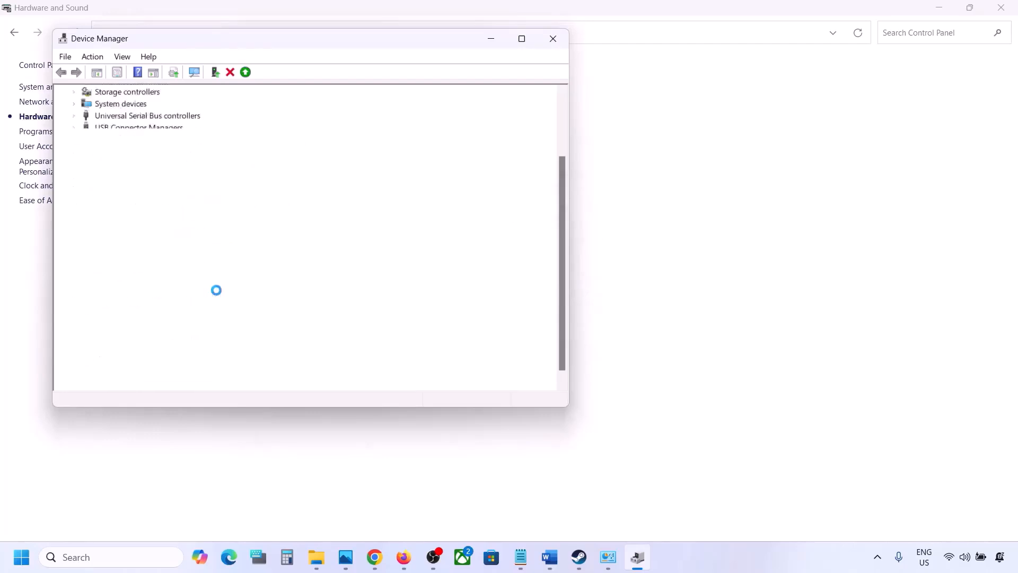
Step: Disable the Intel Smart Sound Technology for Digital Microphones device and decline restarting the computer
{"action": "left_click", "coordinate": [173, 295]}
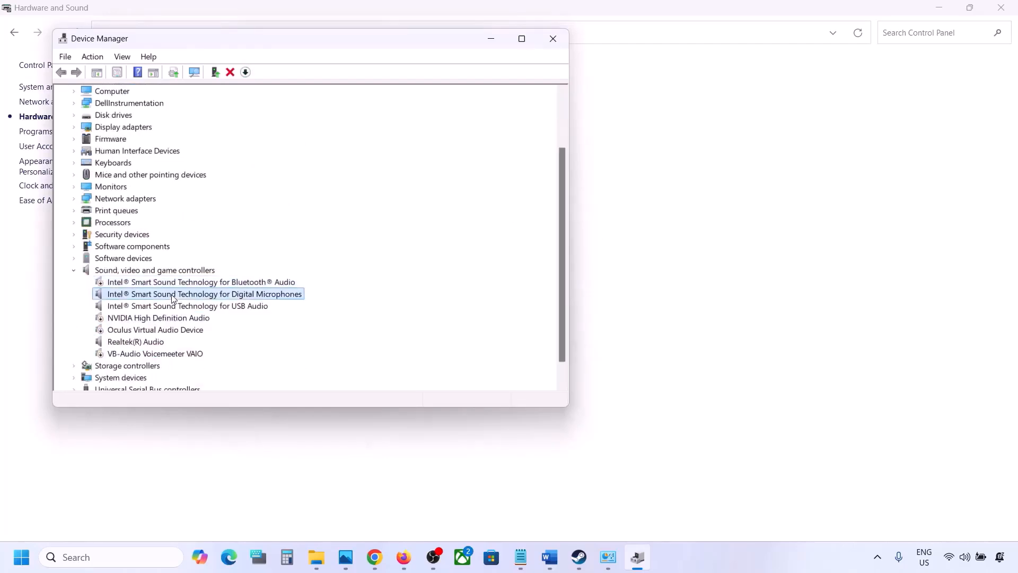
{"action": "right_click", "coordinate": [193, 294]}
{"action": "left_click", "coordinate": [216, 317]}
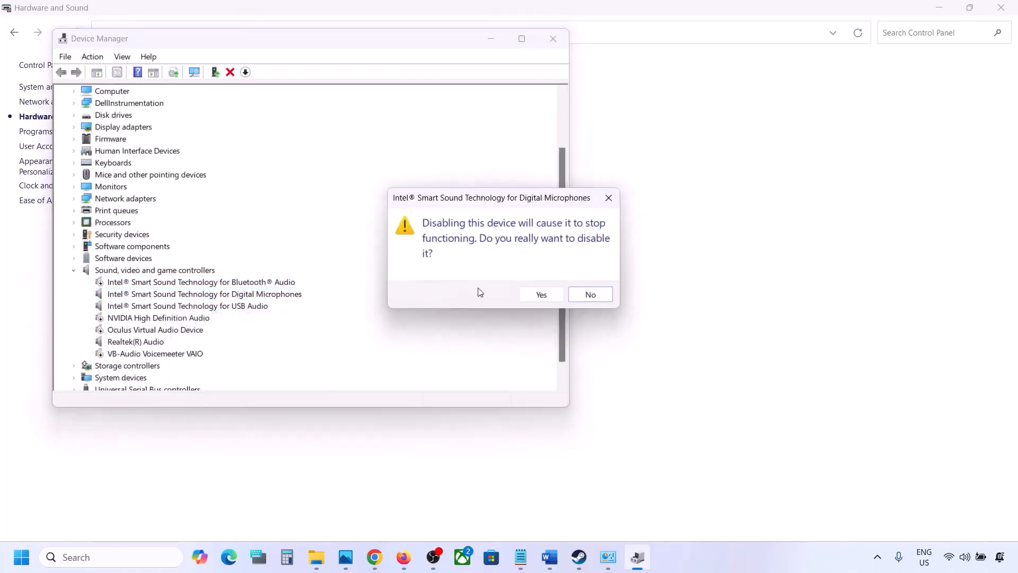
{"action": "left_click", "coordinate": [540, 295]}
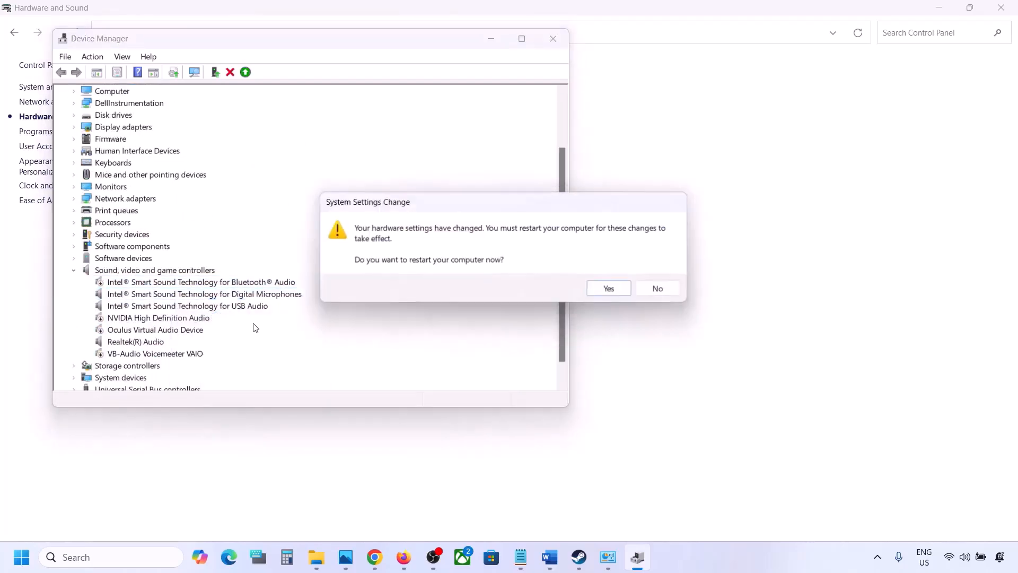
{"action": "left_click", "coordinate": [658, 289]}
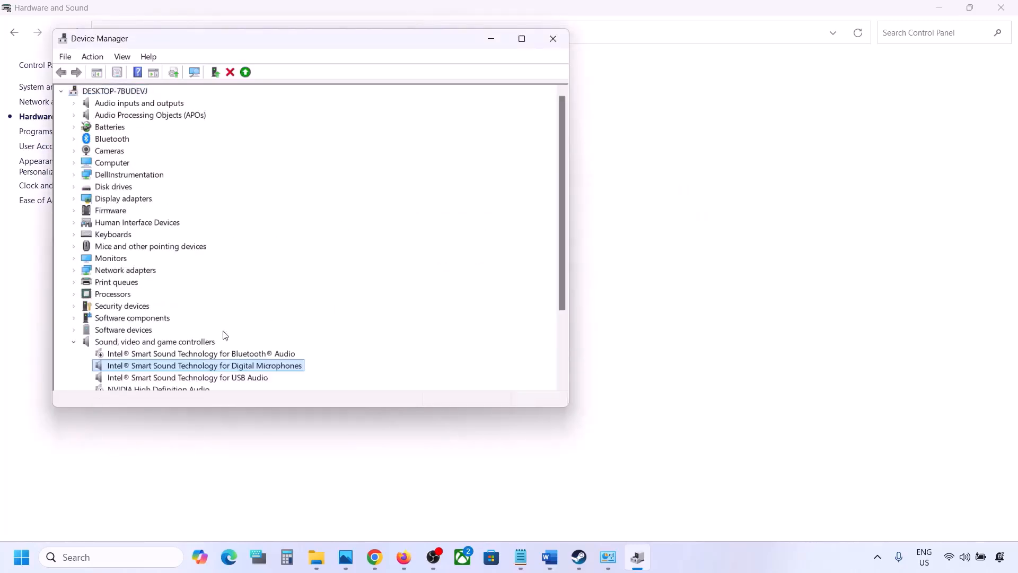
Step: Disable the Intel Smart Sound Technology for USB Audio device
{"action": "left_click", "coordinate": [146, 308]}
{"action": "right_click", "coordinate": [166, 307]}
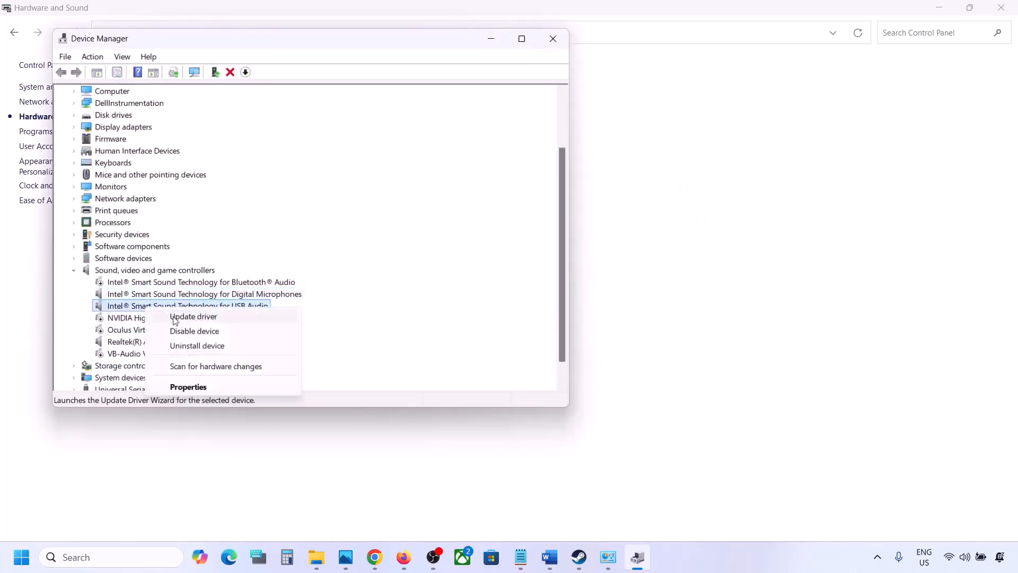
{"action": "left_click", "coordinate": [183, 330]}
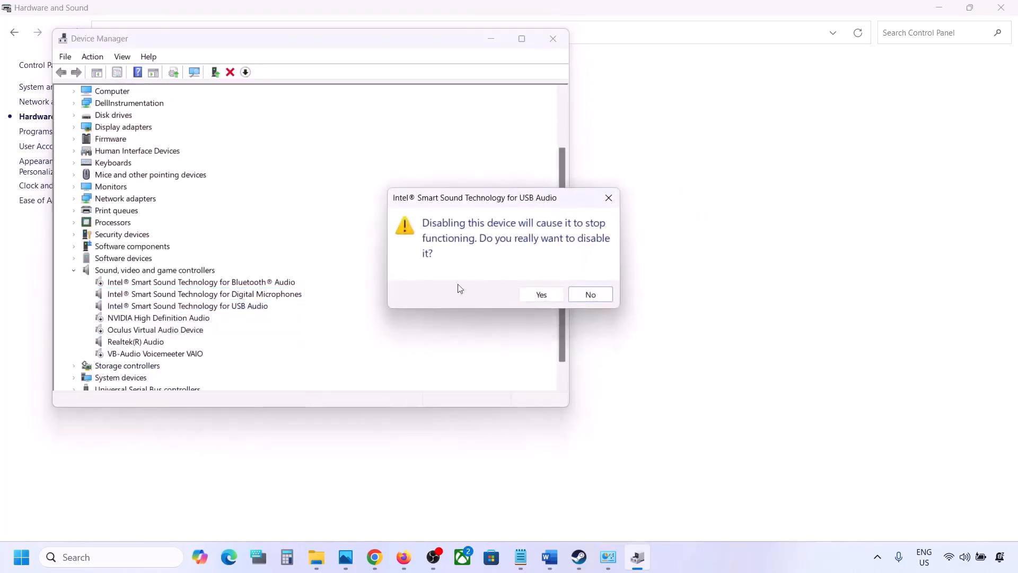
{"action": "left_click", "coordinate": [540, 294]}
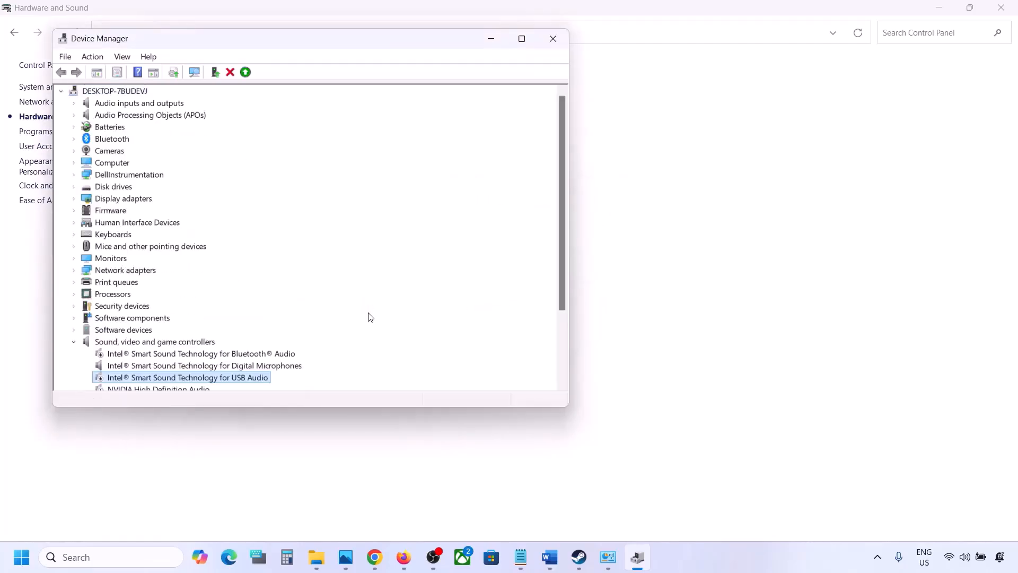
Step: Check the Realtek(R) Audio device without changing it and close Device Manager
{"action": "scroll", "coordinate": [278, 334], "scroll_direction": "down", "scroll_amount": 3}
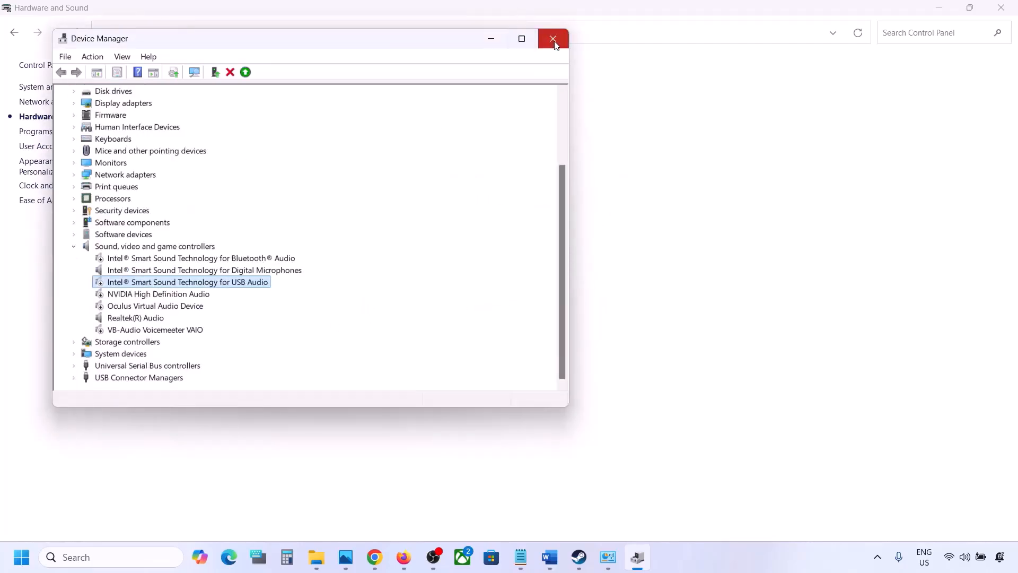
{"action": "left_click", "coordinate": [117, 316]}
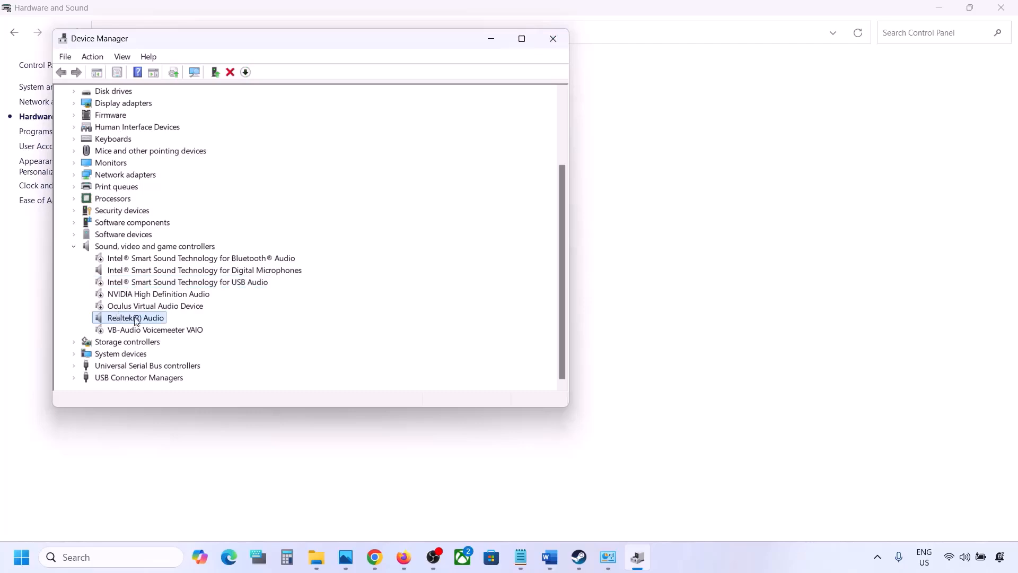
{"action": "right_click", "coordinate": [135, 316]}
{"action": "left_click", "coordinate": [205, 305]}
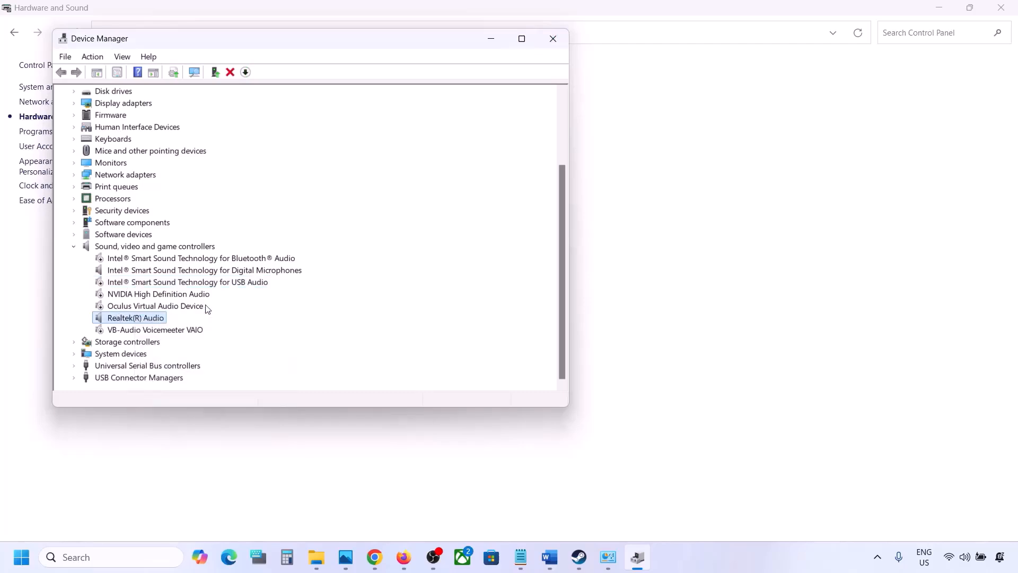
{"action": "left_click", "coordinate": [554, 45]}
Step: Switch to the Word document and copy the command shell:::{A8A91A66-3A7D-4424-8D24-04E180695C7A} under Step 8, Uncheck Handsfree Telephony
{"action": "left_click", "coordinate": [551, 557]}
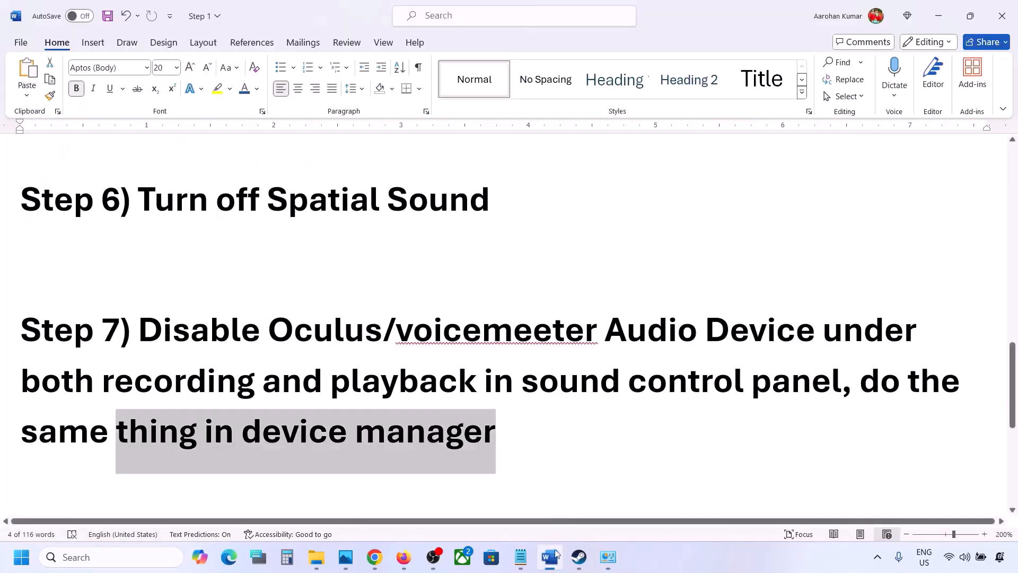
{"action": "scroll", "coordinate": [437, 443], "scroll_direction": "down", "scroll_amount": 3}
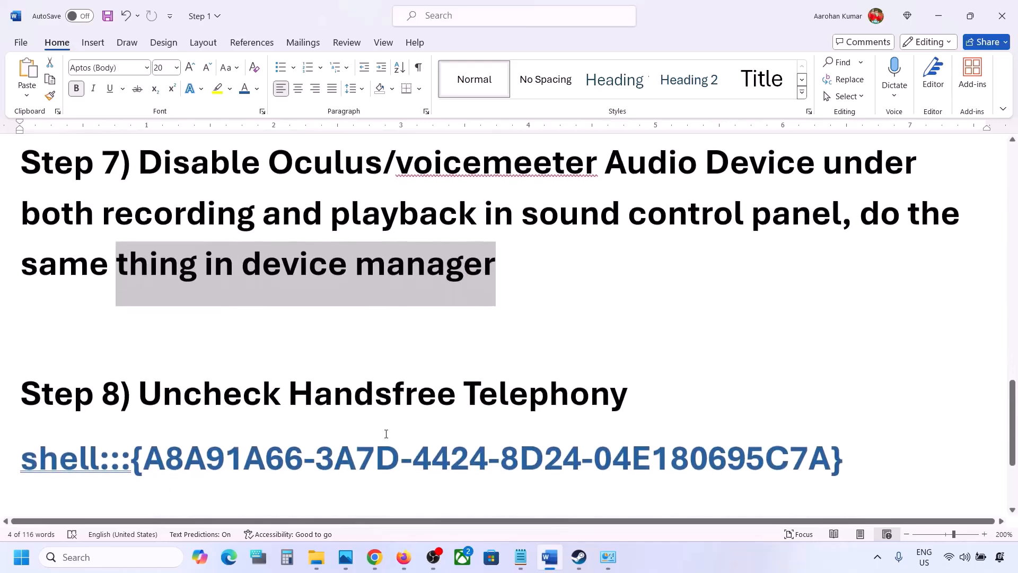
{"action": "scroll", "coordinate": [386, 434], "scroll_direction": "down", "scroll_amount": 1}
{"action": "left_click_drag", "start_coordinate": [142, 354], "coordinate": [677, 332]}
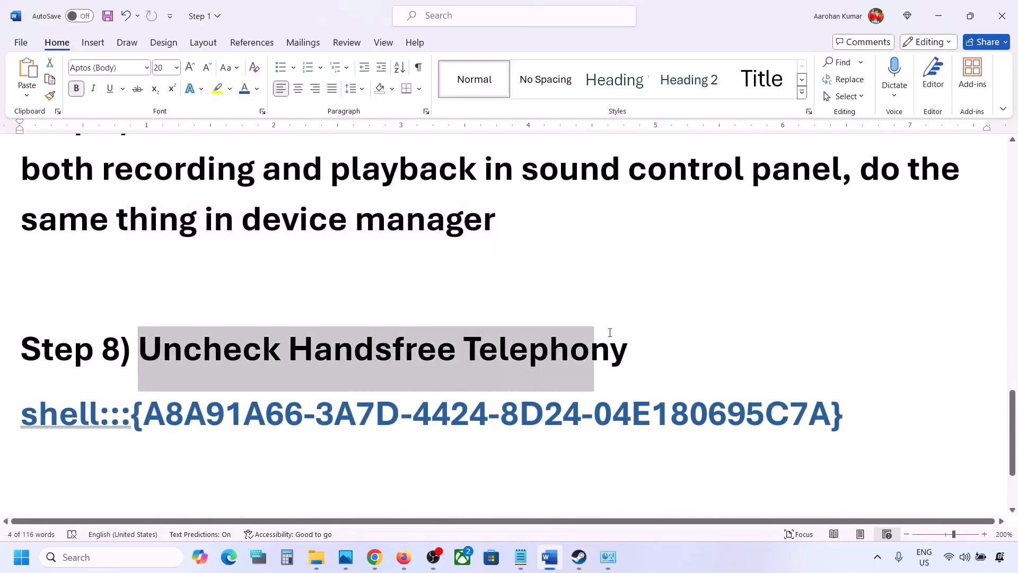
{"action": "left_click", "coordinate": [873, 413]}
{"action": "left_click_drag", "start_coordinate": [633, 400], "coordinate": [46, 410]}
{"action": "right_click", "coordinate": [47, 410]}
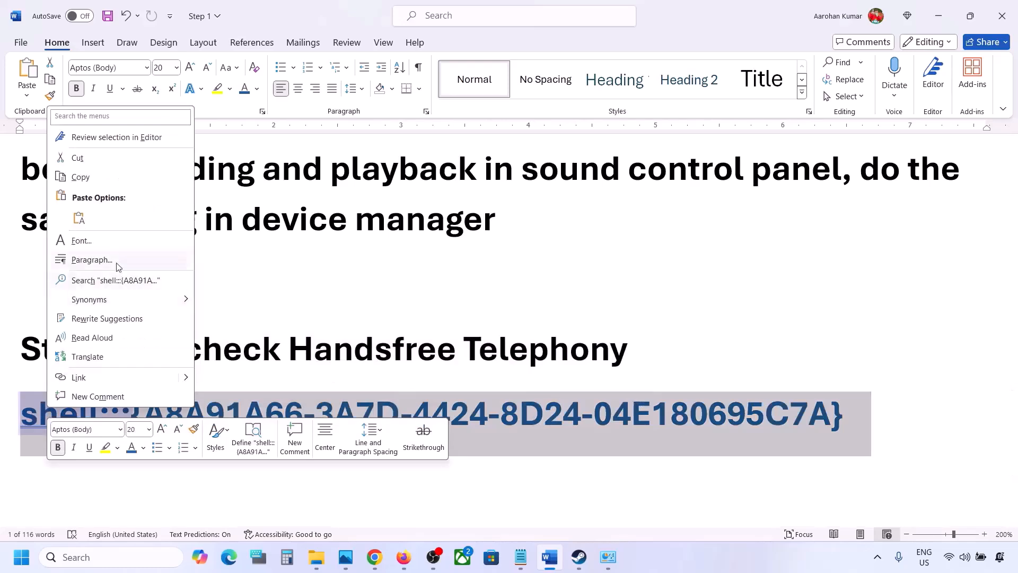
{"action": "left_click", "coordinate": [80, 177]}
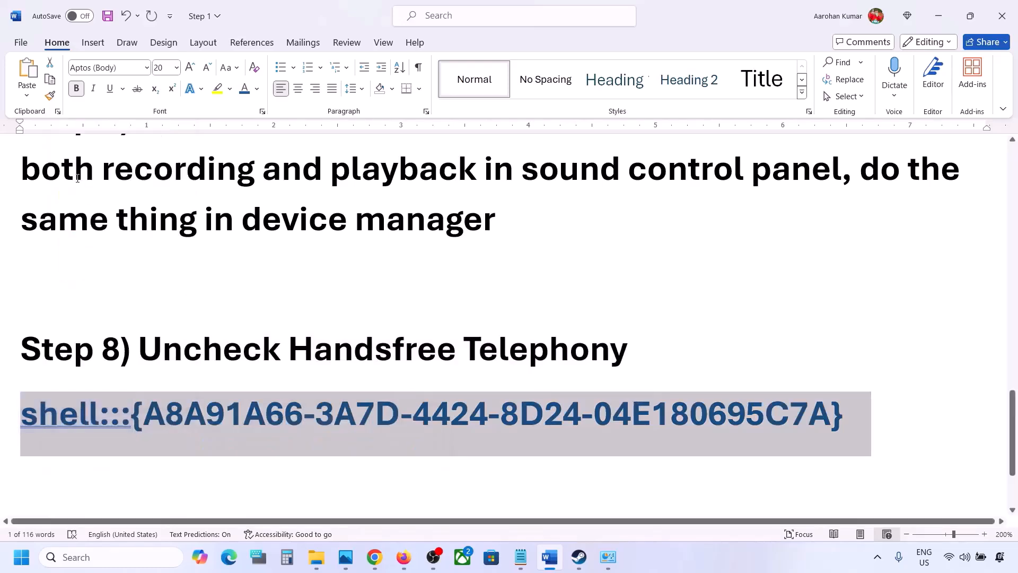
Step: Open the Run dialog and execute the copied shell command to open Devices and Printers
{"action": "left_click", "coordinate": [102, 557]}
{"action": "type", "text": "run"}
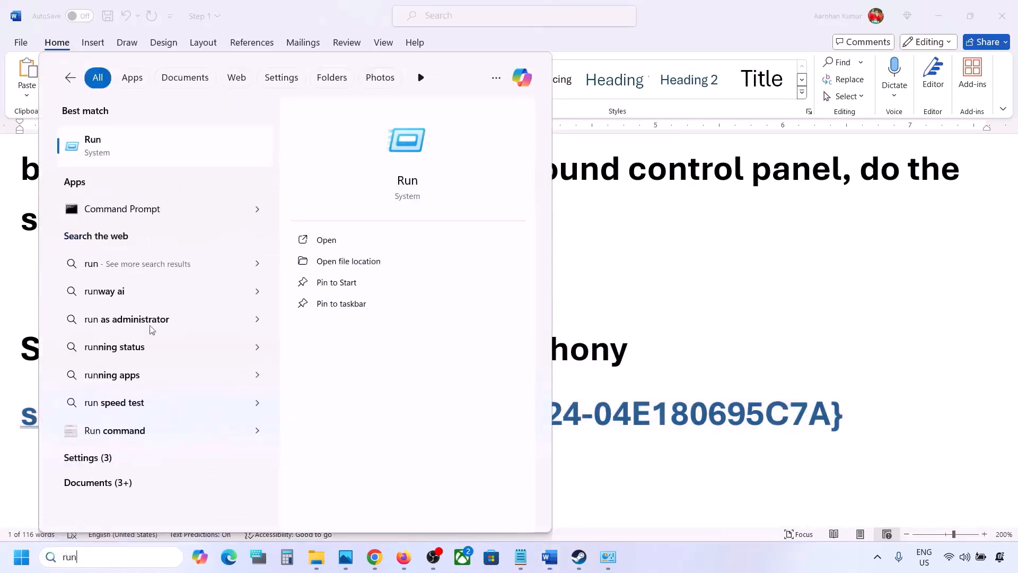
{"action": "left_click", "coordinate": [141, 154]}
{"action": "type", "text": "v"}
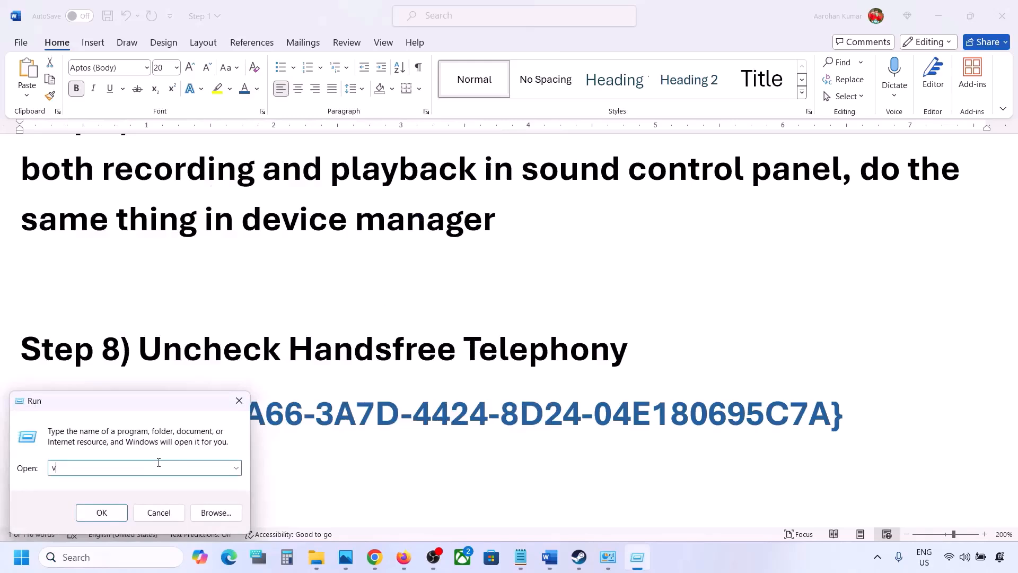
{"action": "key", "text": "ctrl+v"}
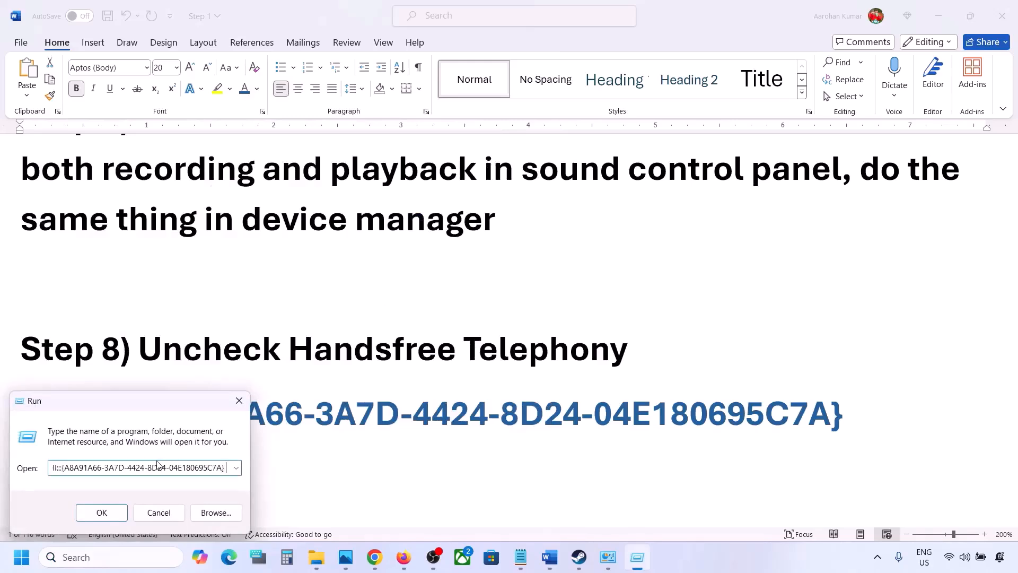
{"action": "left_click", "coordinate": [102, 513]}
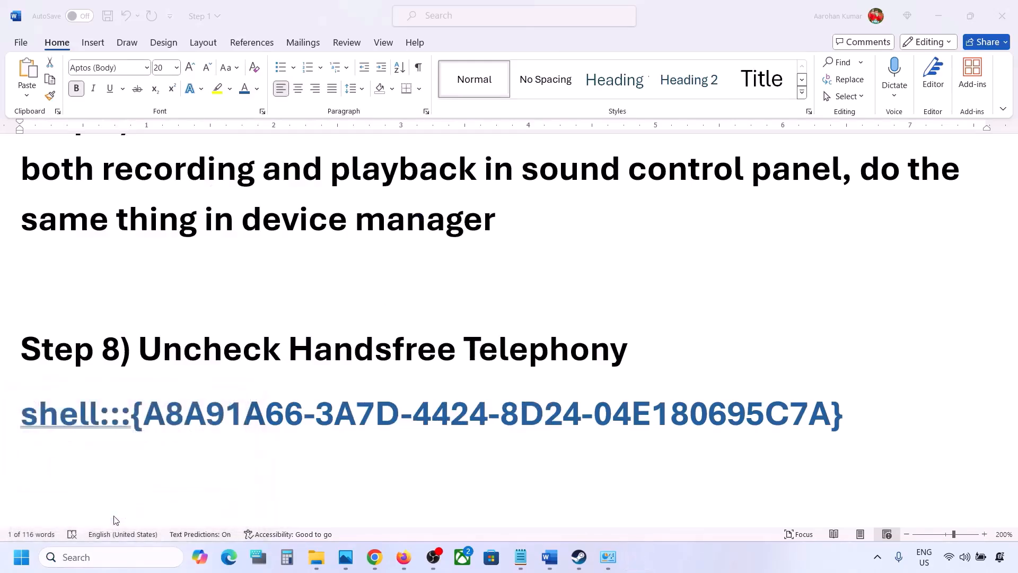
{"action": "left_click", "coordinate": [754, 555]}
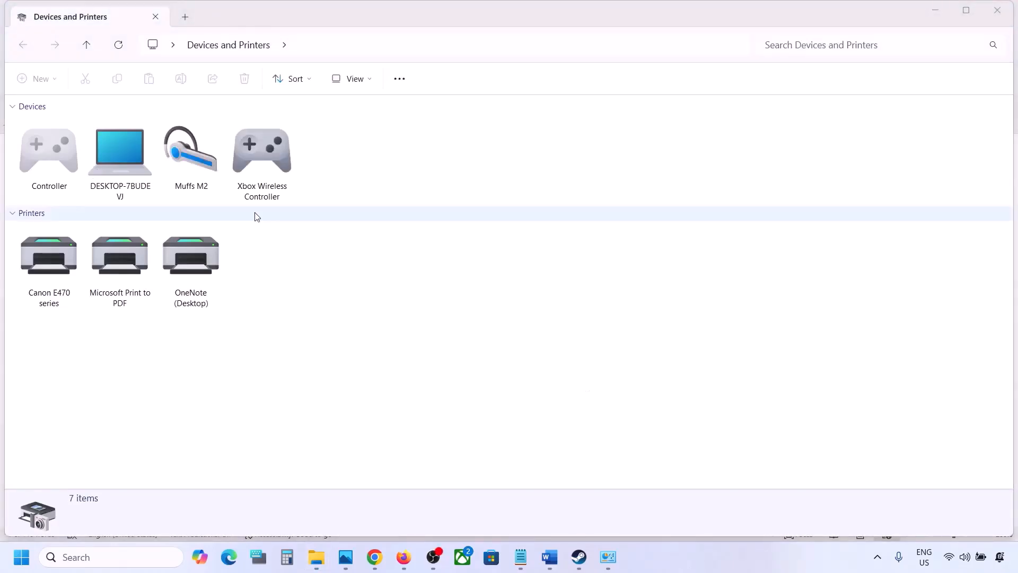
Step: Open the properties of the Muffs M2 Bluetooth headset and switch to its Bluetooth page
{"action": "right_click", "coordinate": [197, 153]}
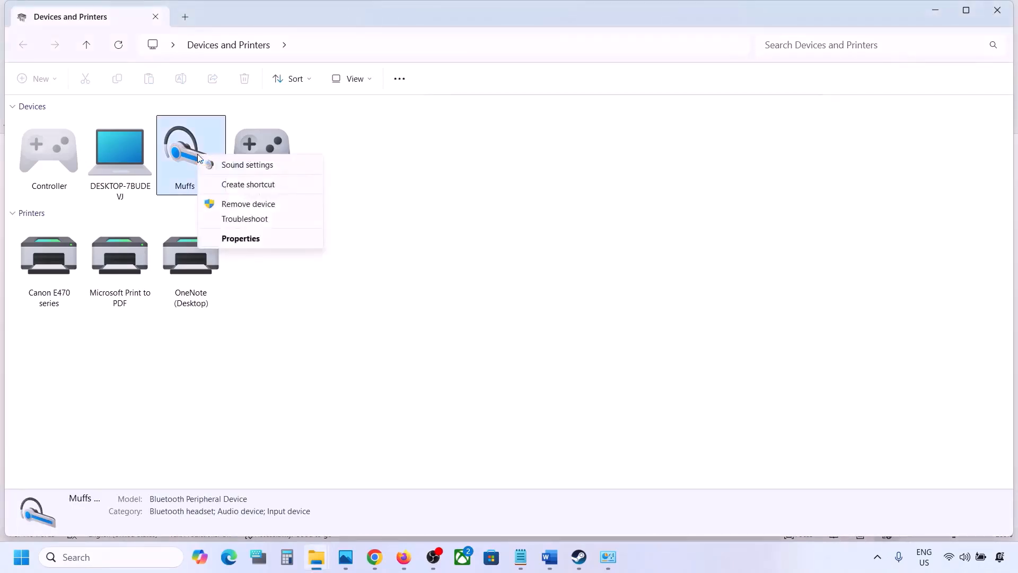
{"action": "left_click", "coordinate": [236, 239]}
{"action": "left_click_drag", "start_coordinate": [364, 165], "coordinate": [476, 142]}
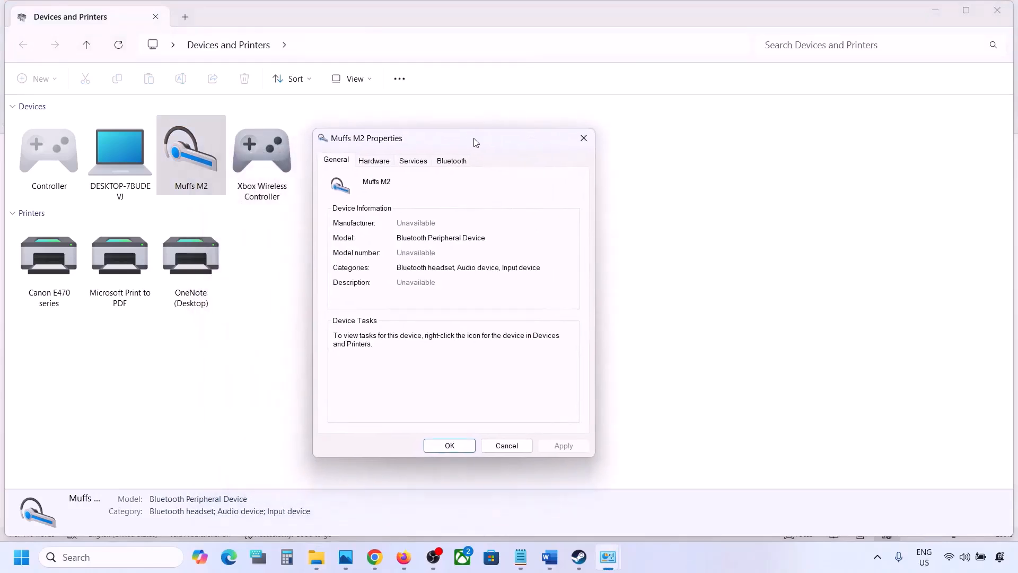
{"action": "left_click", "coordinate": [454, 162]}
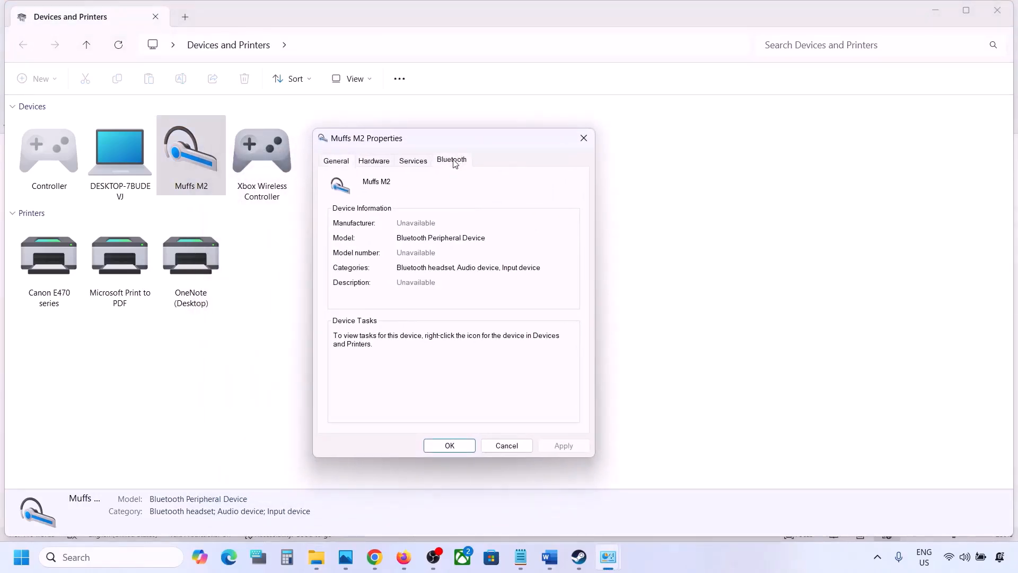
Step: Uncheck Handsfree Telephony in the Muffs M2 headset's Bluetooth services, apply the change and close the properties
{"action": "left_click", "coordinate": [423, 166]}
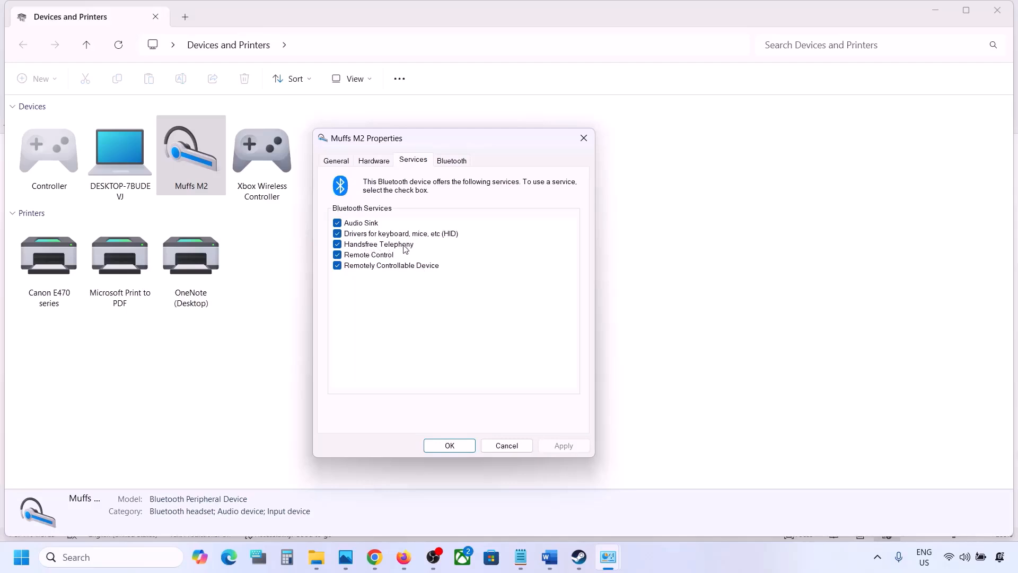
{"action": "left_click", "coordinate": [338, 245]}
{"action": "left_click", "coordinate": [557, 444]}
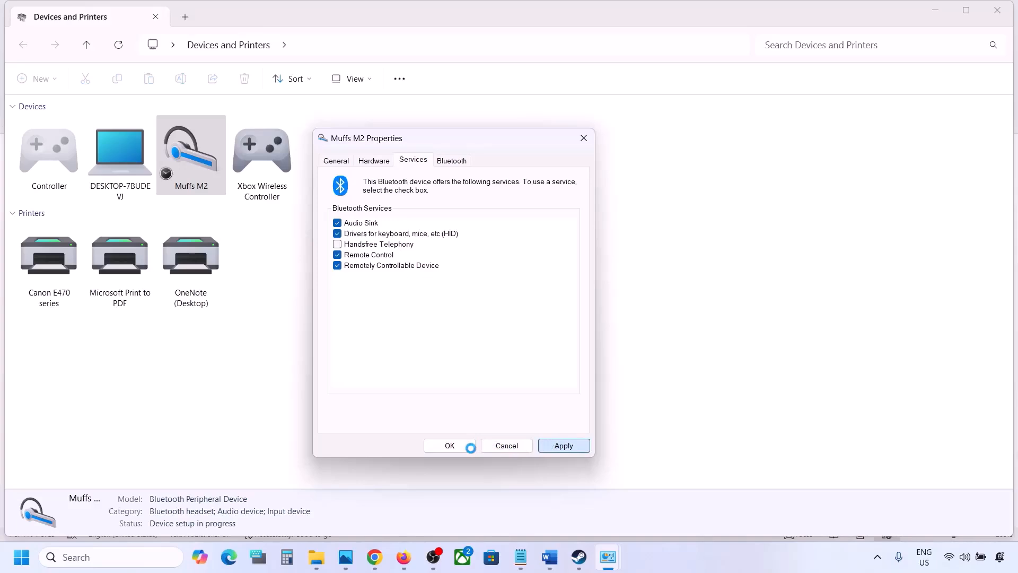
{"action": "left_click", "coordinate": [453, 445]}
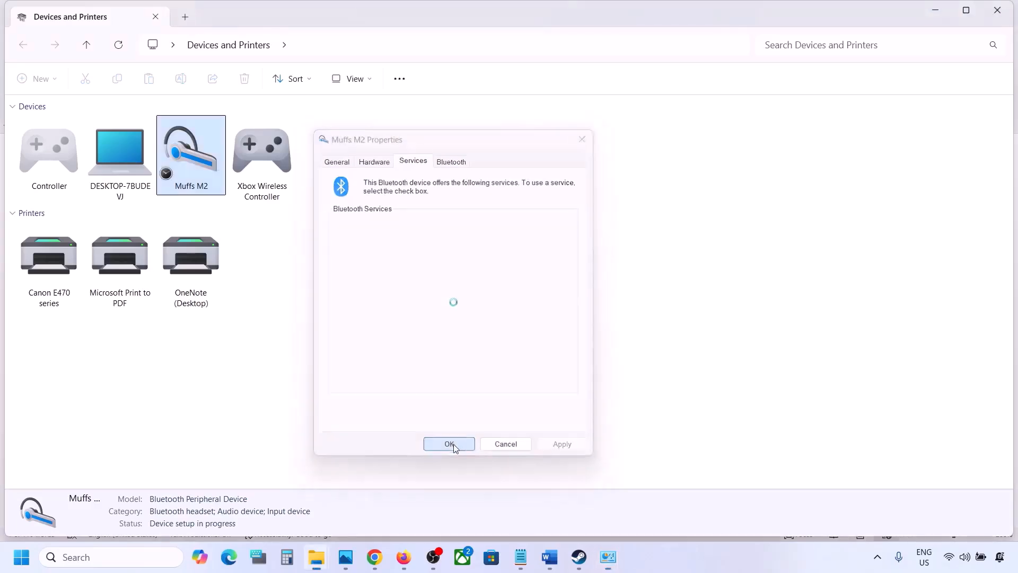
Step: Switch to the Word document and highlight Install Audio Driver in the Step 10 heading
{"action": "left_click", "coordinate": [579, 557]}
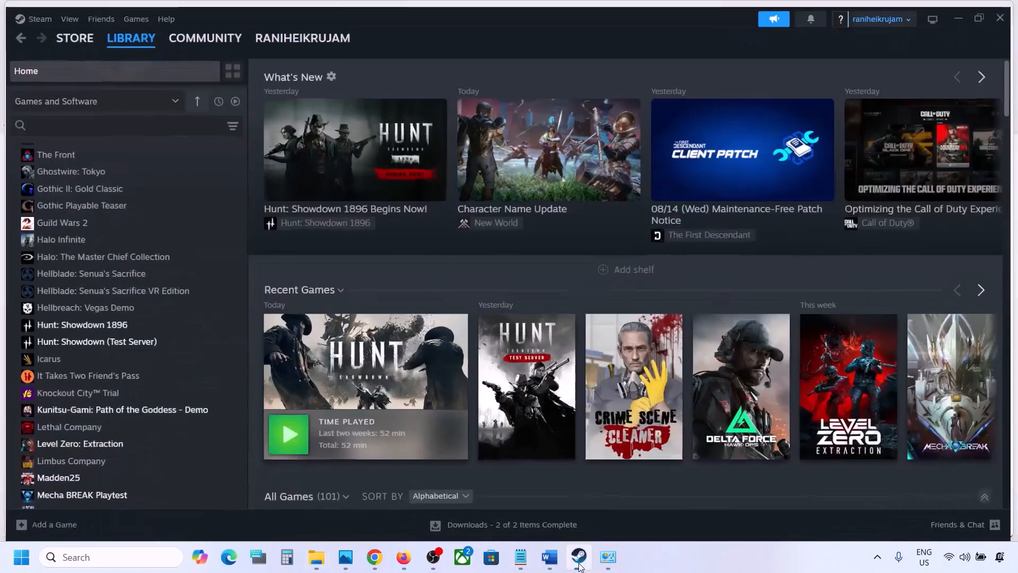
{"action": "left_click", "coordinate": [550, 557]}
{"action": "scroll", "coordinate": [449, 380], "scroll_direction": "down", "scroll_amount": 3}
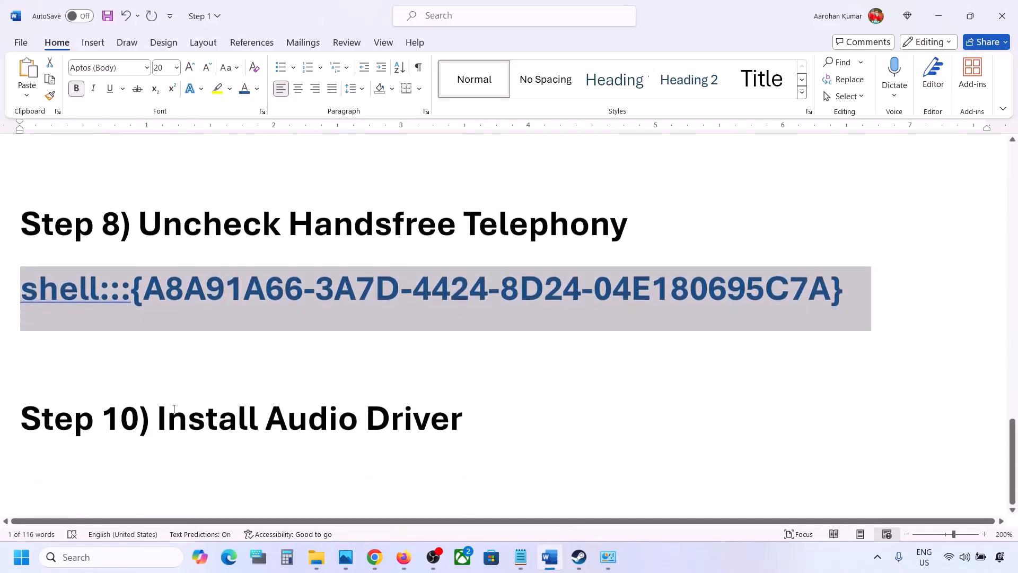
{"action": "left_click_drag", "start_coordinate": [174, 408], "coordinate": [461, 418]}
Step: Open Device Manager and select Realtek(R) Audio under Sound, video and game controllers
{"action": "right_click", "coordinate": [16, 561]}
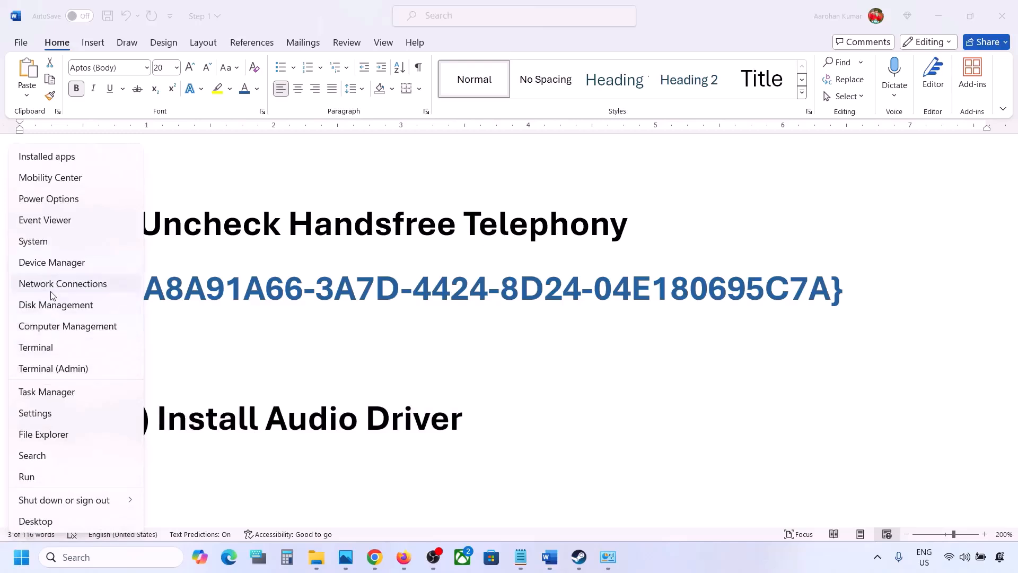
{"action": "left_click", "coordinate": [47, 263]}
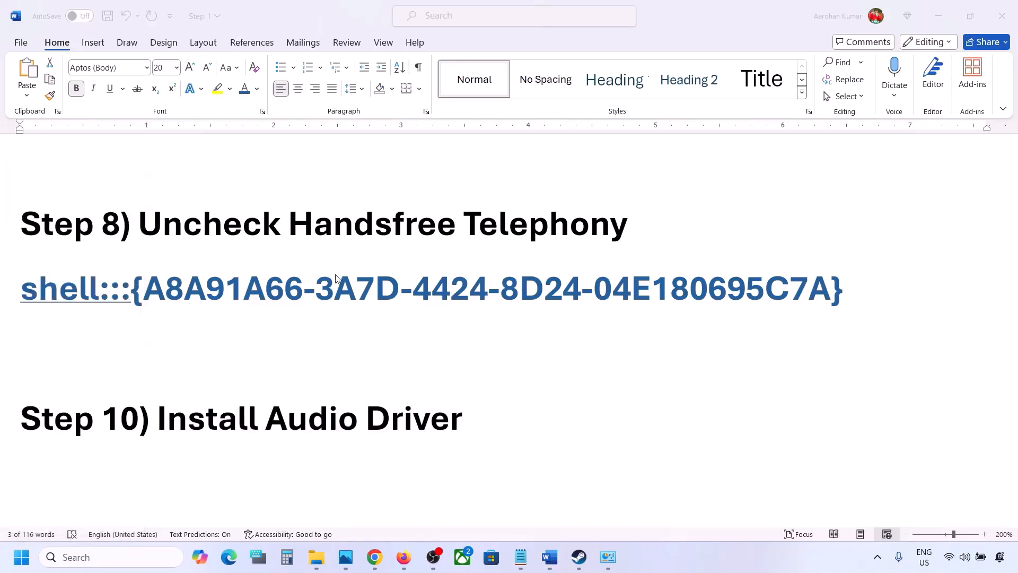
{"action": "scroll", "coordinate": [167, 347], "scroll_direction": "down", "scroll_amount": 2}
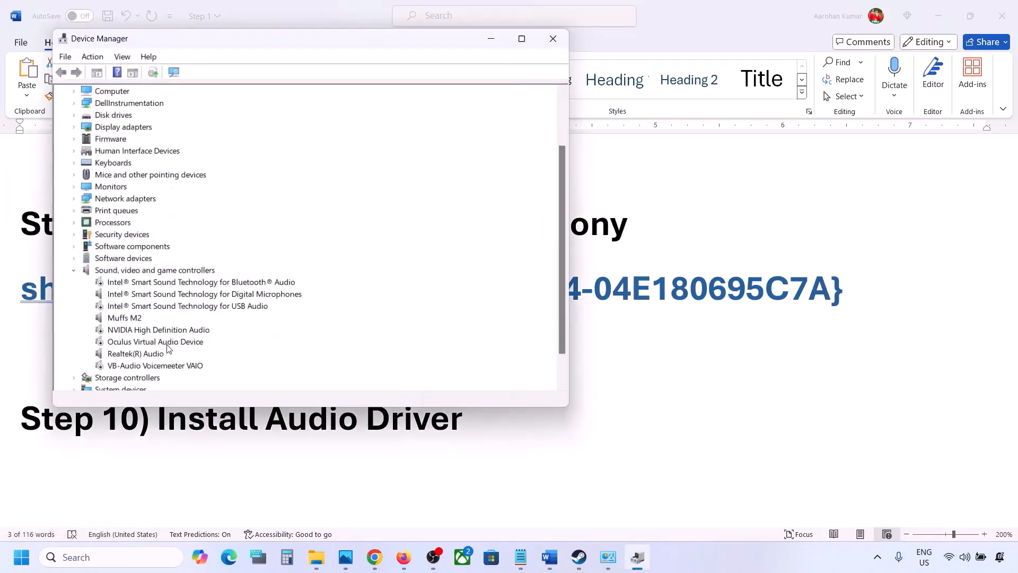
{"action": "left_click", "coordinate": [122, 357]}
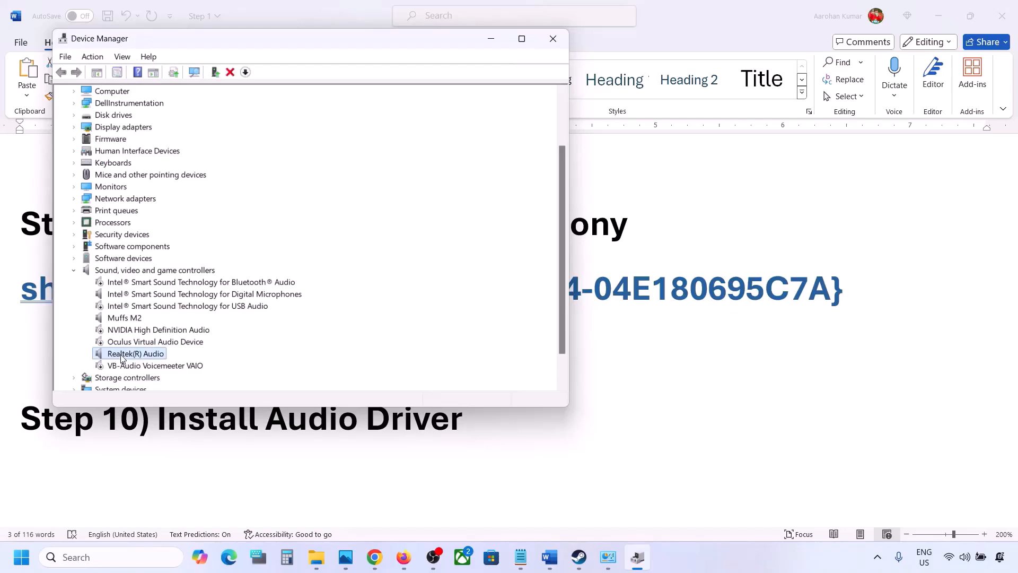
Step: View the compatible drivers available on the computer for Realtek(R) Audio, then cancel the driver update and close Device Manager
{"action": "right_click", "coordinate": [125, 357]}
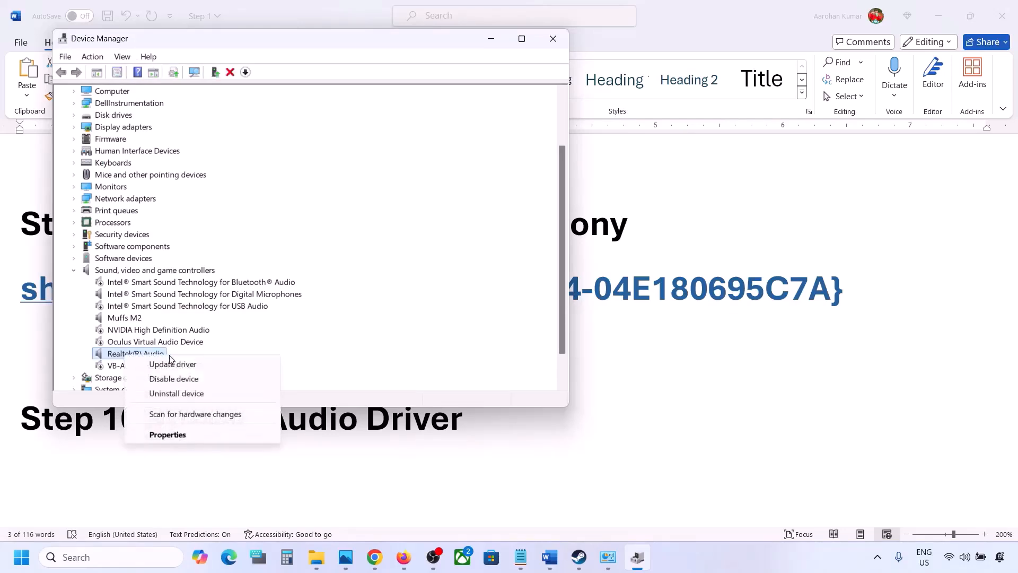
{"action": "left_click", "coordinate": [194, 365]}
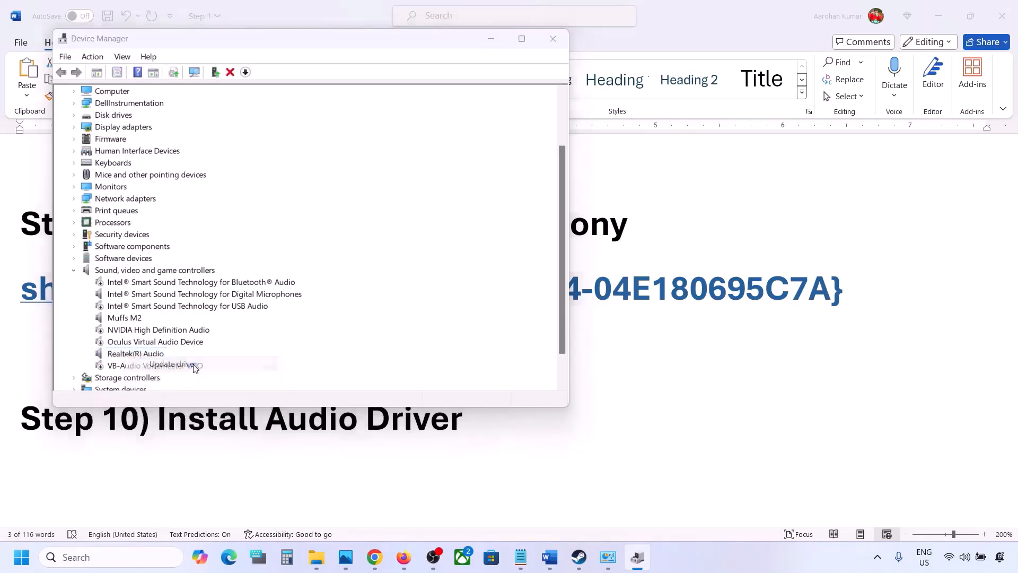
{"action": "left_click", "coordinate": [241, 270]}
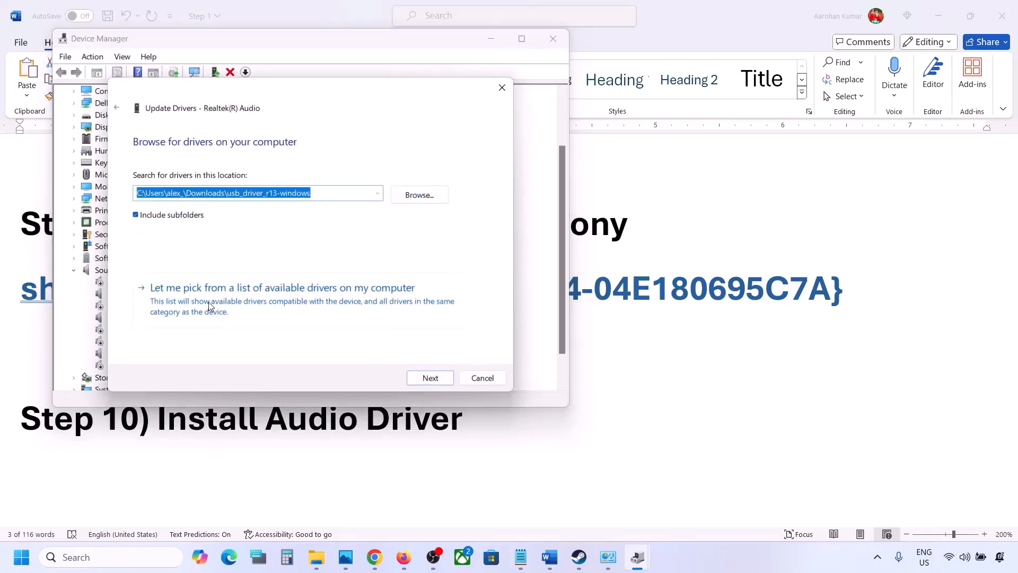
{"action": "left_click", "coordinate": [208, 302]}
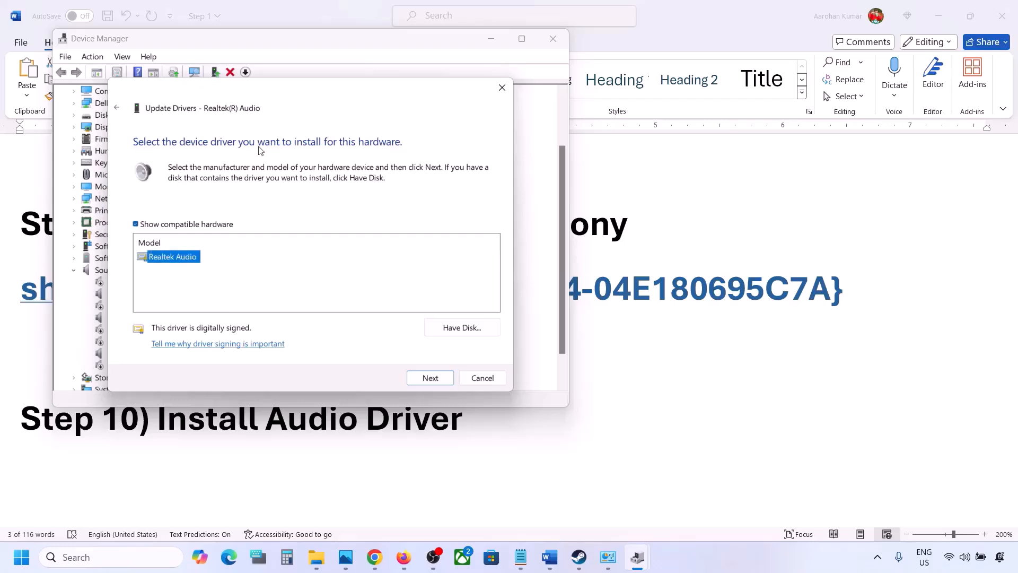
{"action": "left_click_drag", "start_coordinate": [301, 91], "coordinate": [419, 73]}
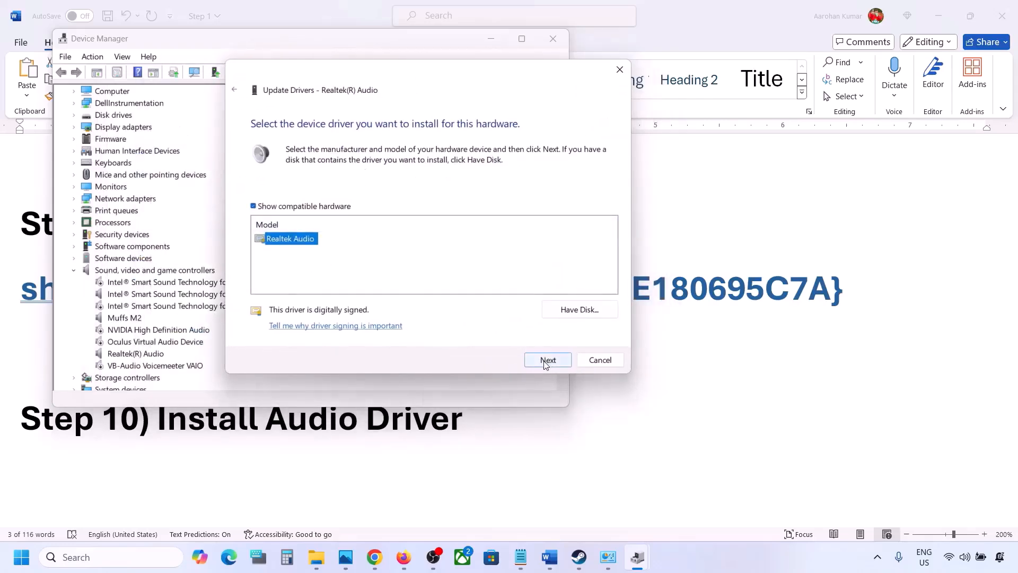
{"action": "left_click", "coordinate": [596, 363]}
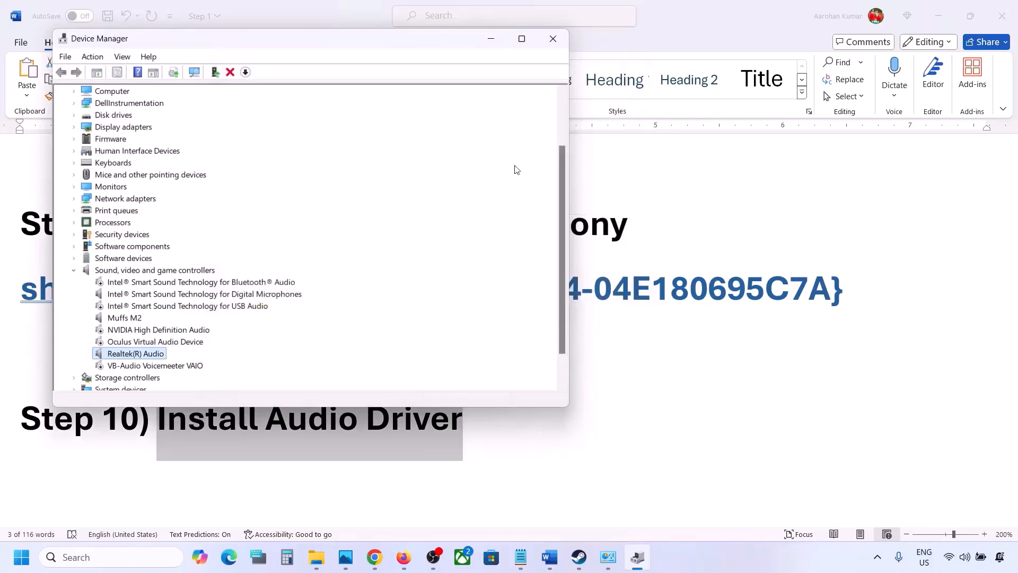
{"action": "left_click", "coordinate": [553, 38]}
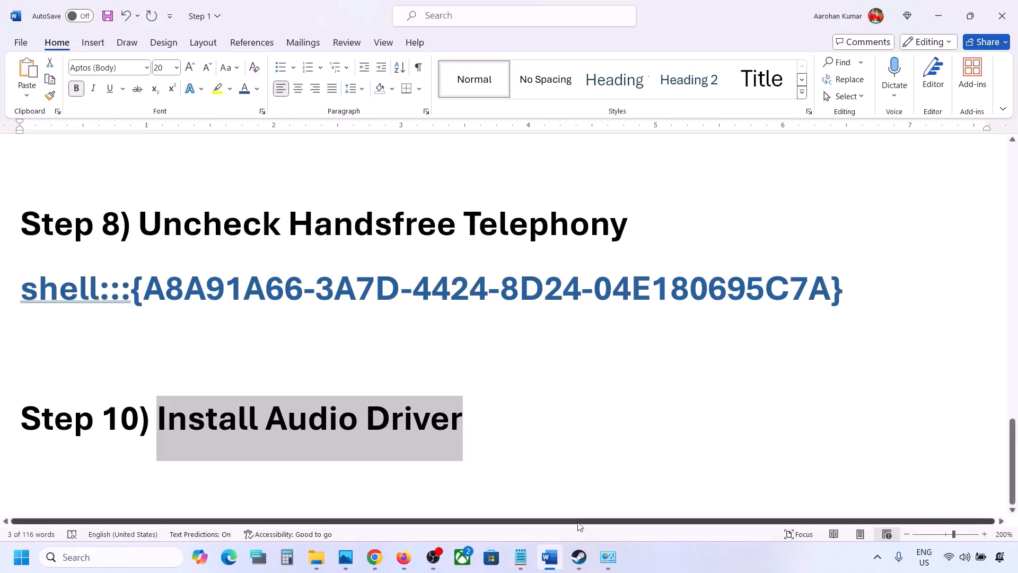
Step: Switch to Steam and start verifying the integrity of GUNDAM BREAKER 4's installed game files
{"action": "scroll", "coordinate": [582, 396], "scroll_direction": "up", "scroll_amount": 3}
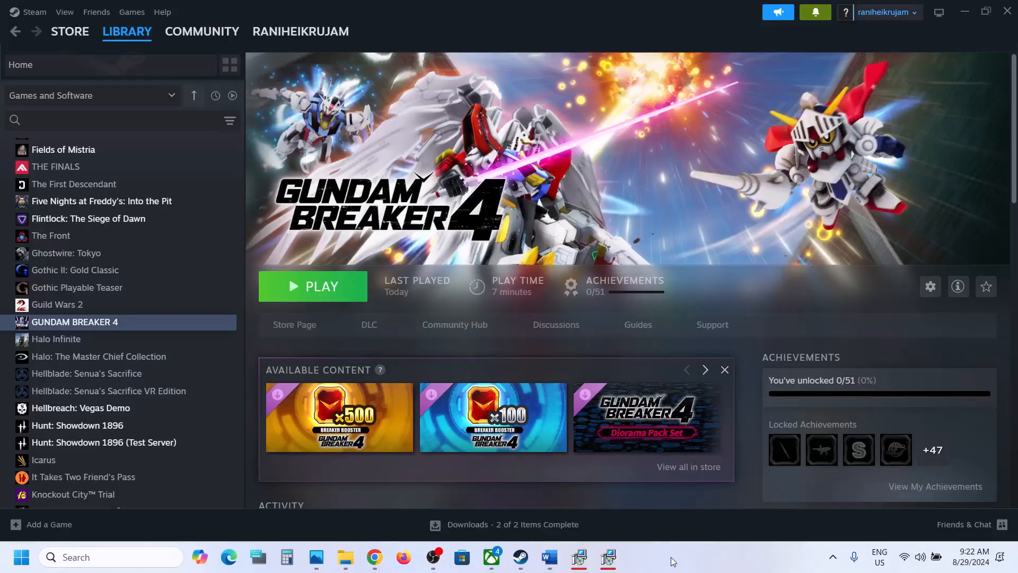
{"action": "right_click", "coordinate": [105, 321]}
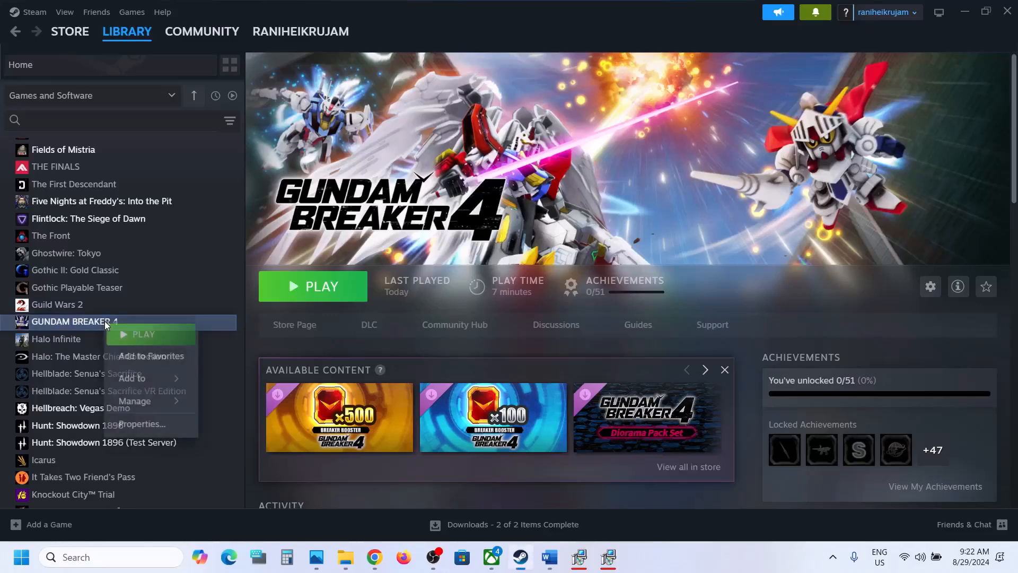
{"action": "left_click", "coordinate": [149, 424]}
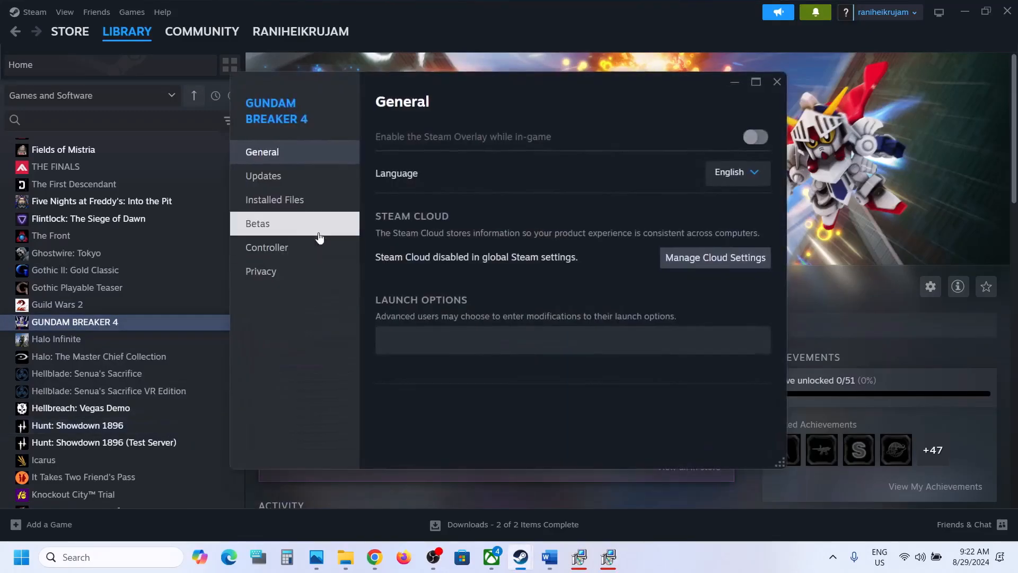
{"action": "left_click", "coordinate": [293, 202]}
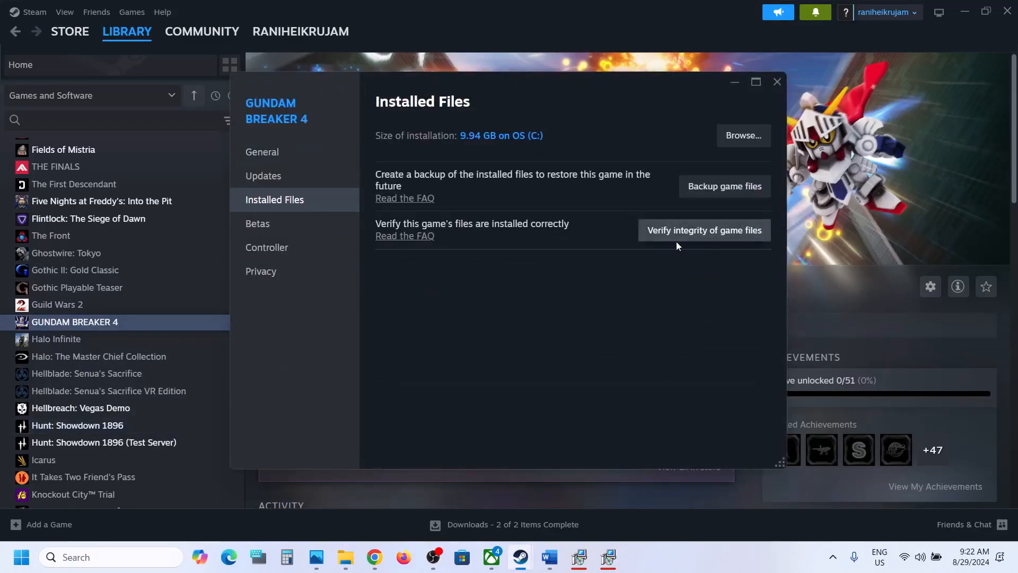
{"action": "left_click", "coordinate": [696, 240]}
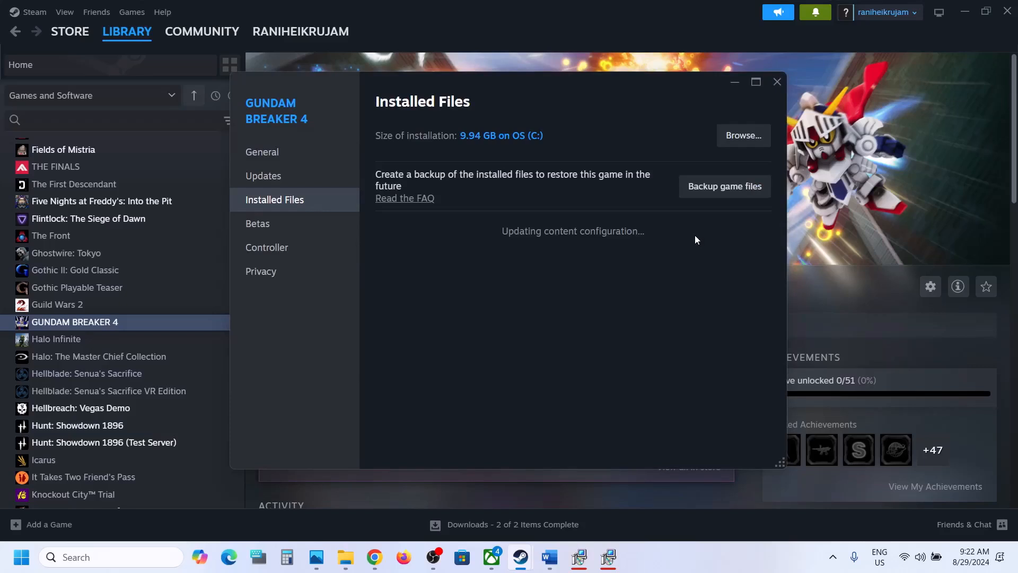